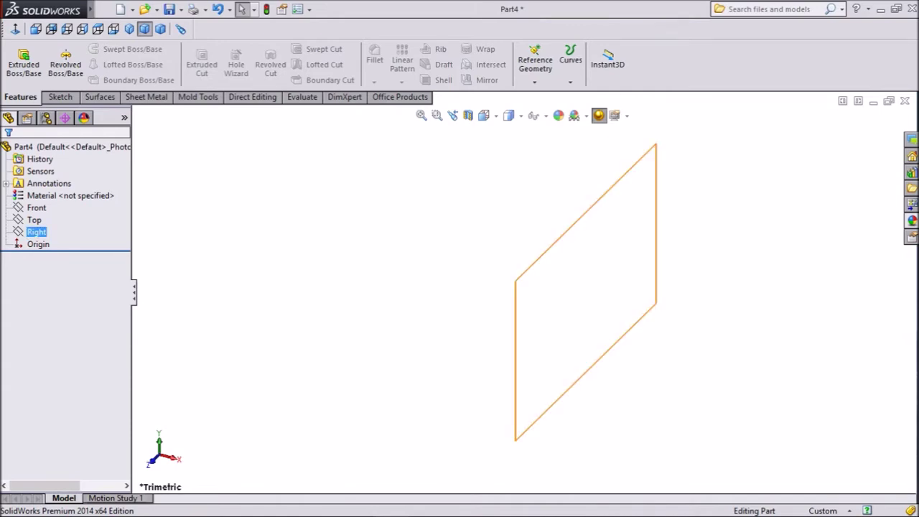
- Open a new sketch on the Right plane with the Line tool active
{"action": "left_click", "coordinate": [36, 232]}
{"action": "left_click", "coordinate": [50, 215]}
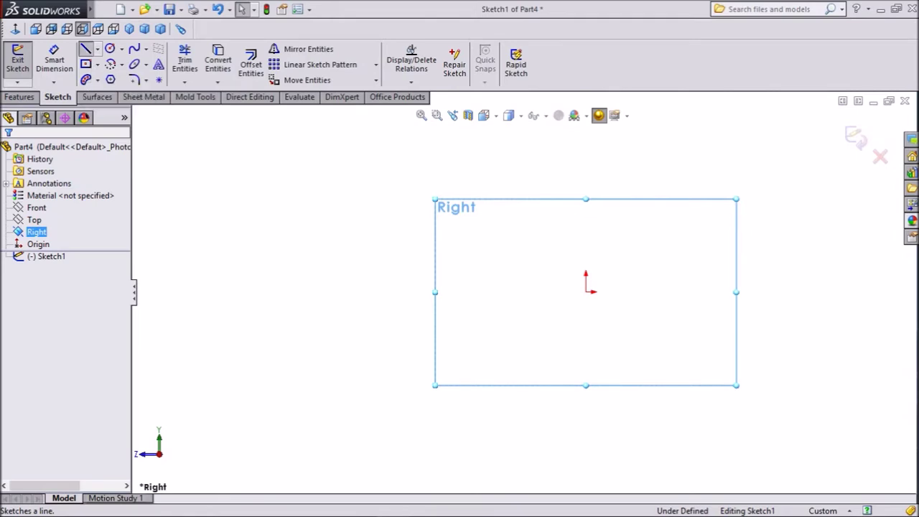
{"action": "left_click", "coordinate": [85, 49]}
{"action": "scroll", "coordinate": [441, 380], "scroll_direction": "down", "scroll_amount": 1}
{"action": "scroll", "coordinate": [441, 380], "scroll_direction": "up", "scroll_amount": 3}
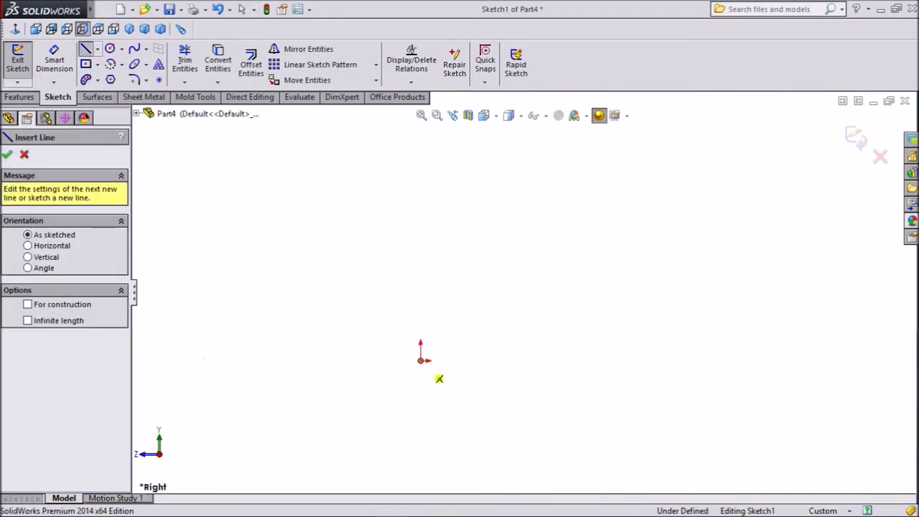
- Draw the closed profile from the origin: tall left edge, flat top, slanted corner, two steps, baseline
{"action": "left_click", "coordinate": [421, 360]}
{"action": "left_click", "coordinate": [421, 176]}
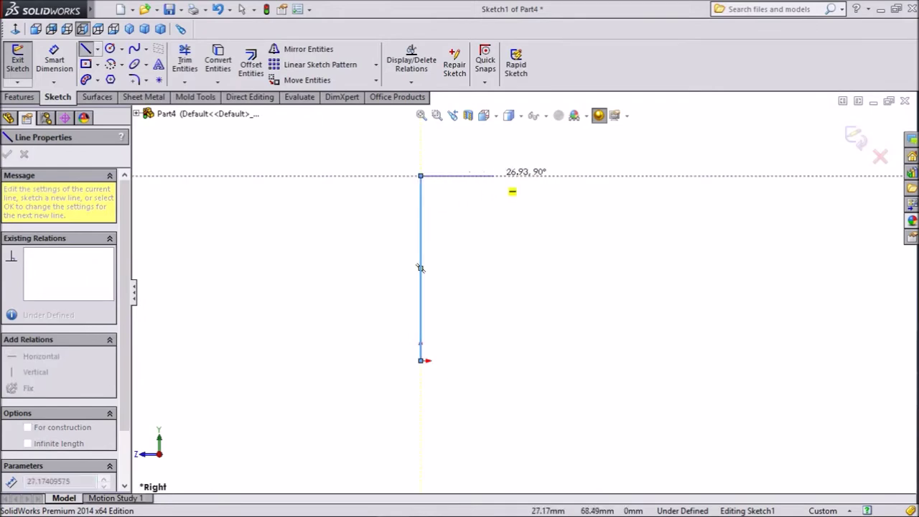
{"action": "left_click", "coordinate": [535, 176]}
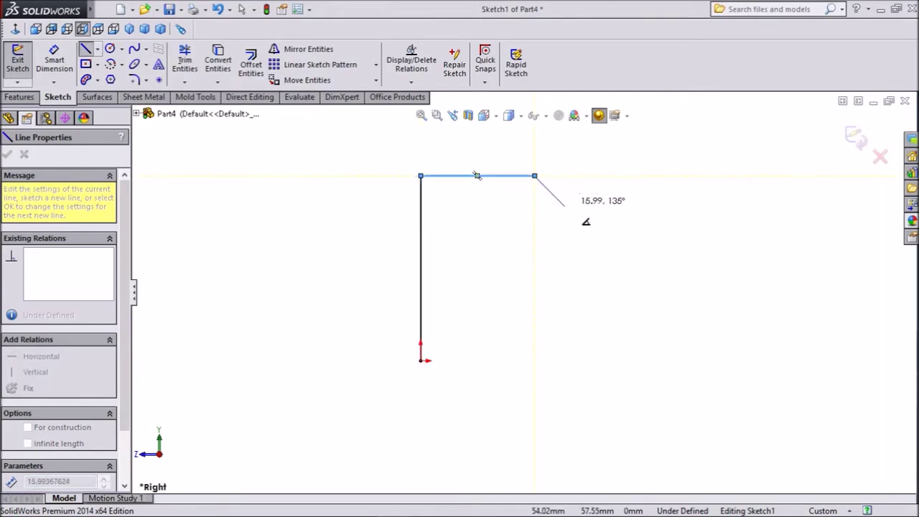
{"action": "left_click", "coordinate": [581, 202]}
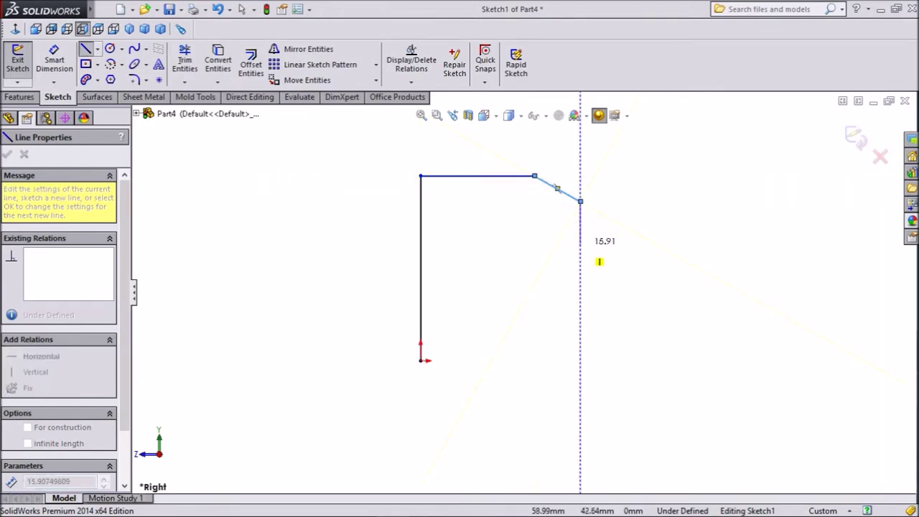
{"action": "left_click", "coordinate": [581, 245]}
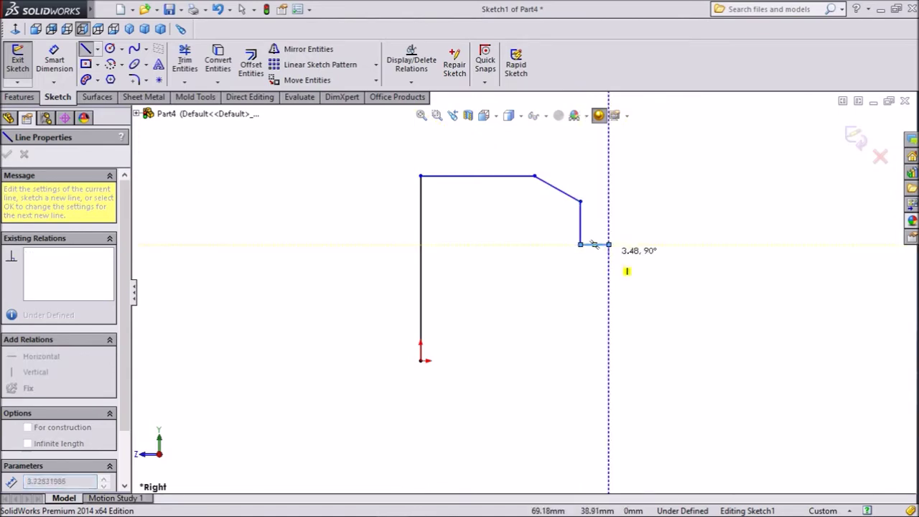
{"action": "left_click", "coordinate": [609, 245]}
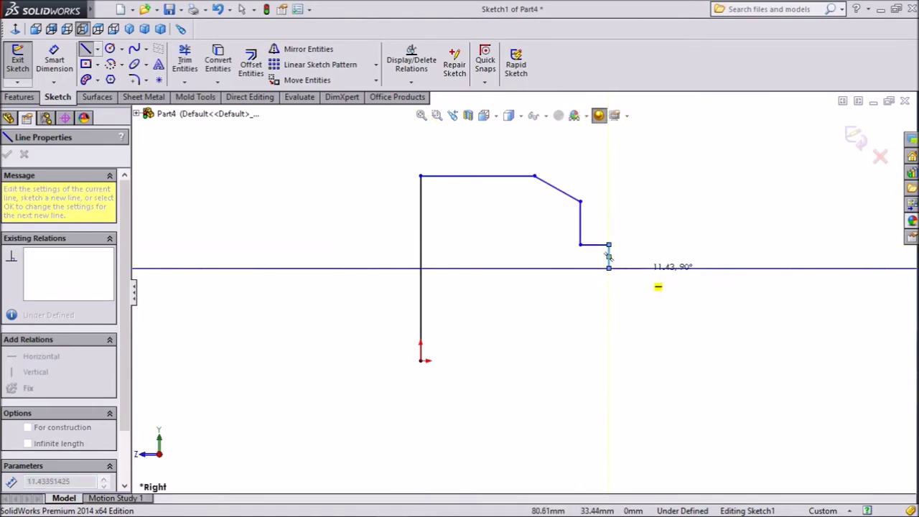
{"action": "left_click", "coordinate": [610, 268]}
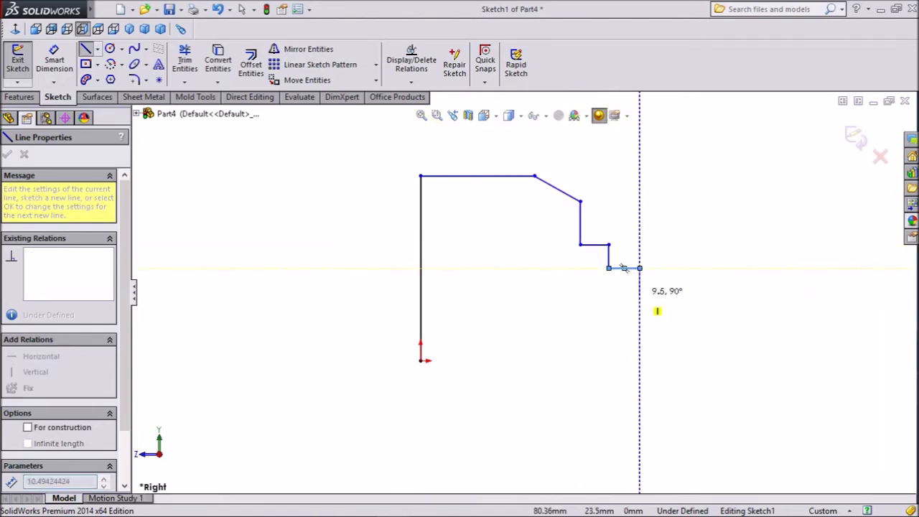
{"action": "left_click", "coordinate": [640, 360]}
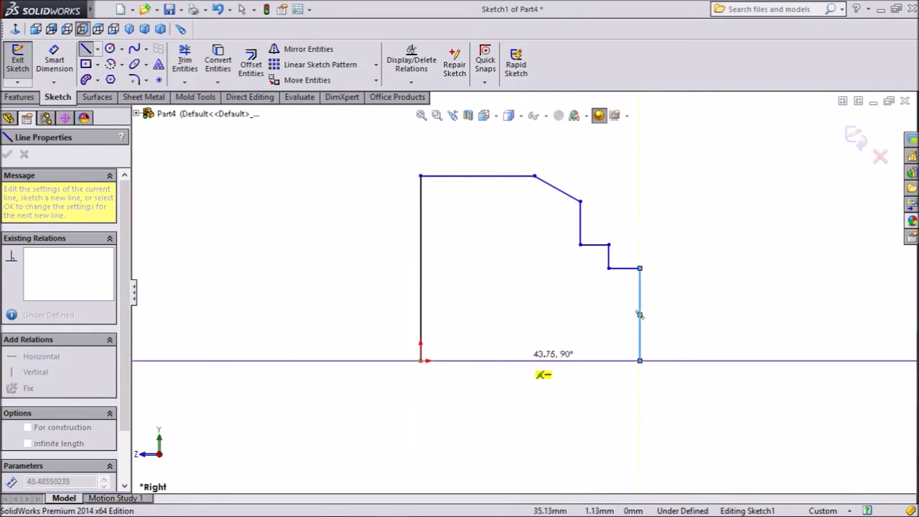
{"action": "left_click", "coordinate": [422, 361]}
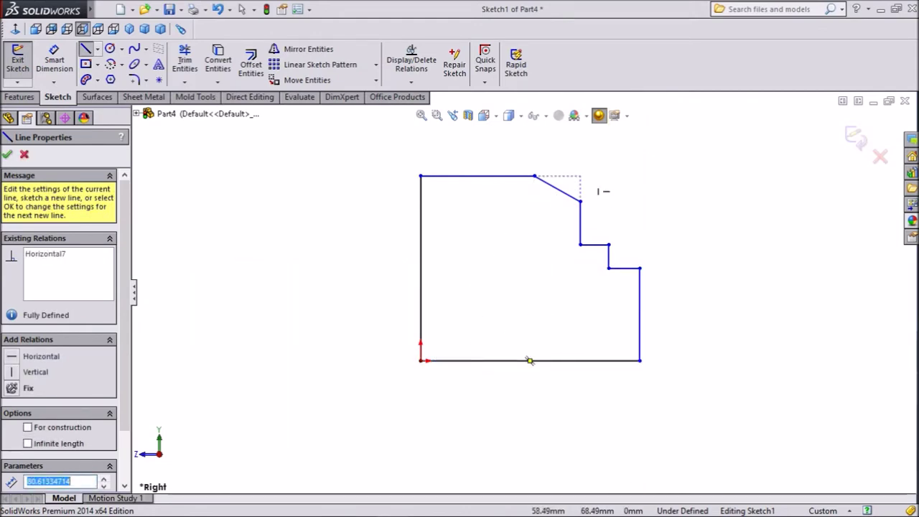
{"action": "scroll", "coordinate": [594, 190], "scroll_direction": "up", "scroll_amount": 1}
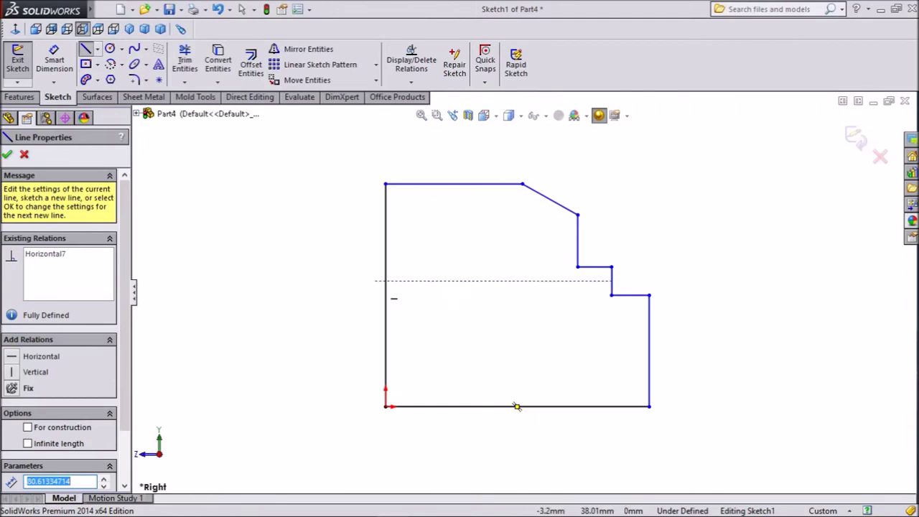
{"action": "left_click", "coordinate": [54, 57]}
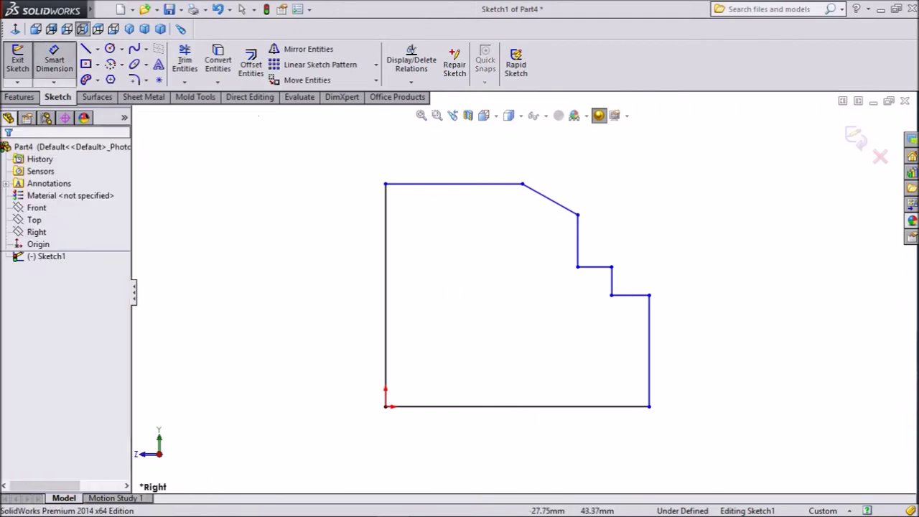
- Dimension the left edge height to 165 and the top edge length to 95
{"action": "left_click", "coordinate": [386, 295]}
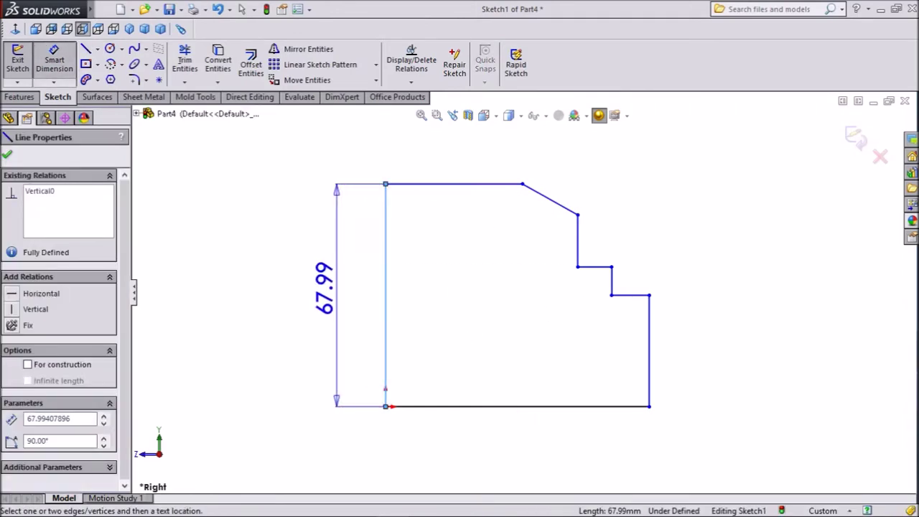
{"action": "left_click", "coordinate": [336, 294]}
{"action": "type", "text": "165"}
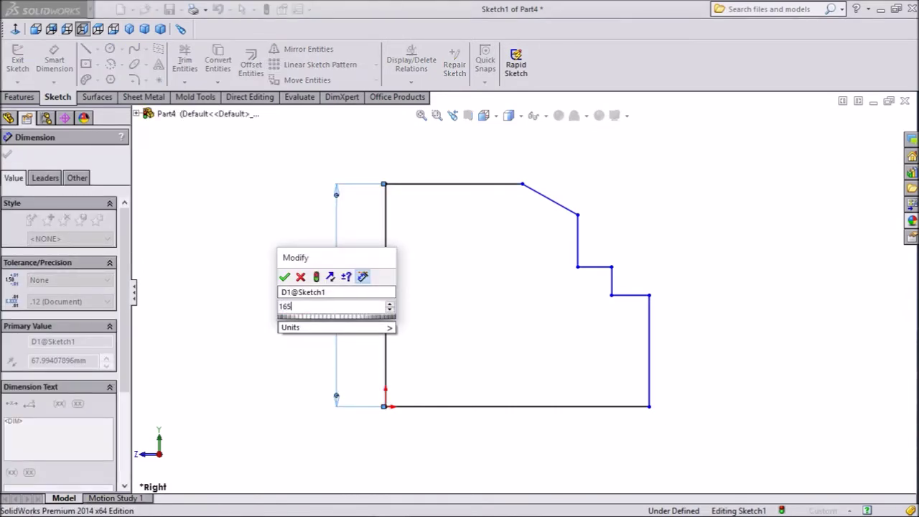
{"action": "key", "text": "Return"}
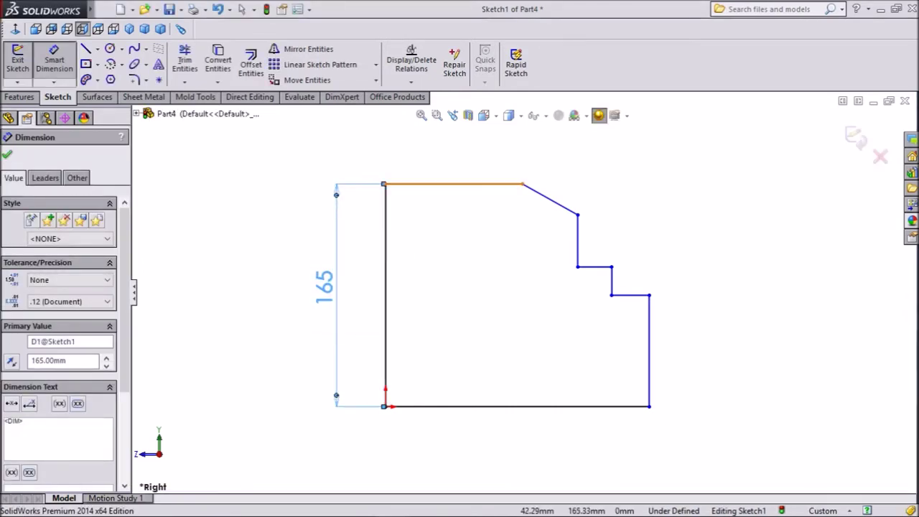
{"action": "left_click", "coordinate": [452, 184]}
{"action": "left_click", "coordinate": [442, 149]}
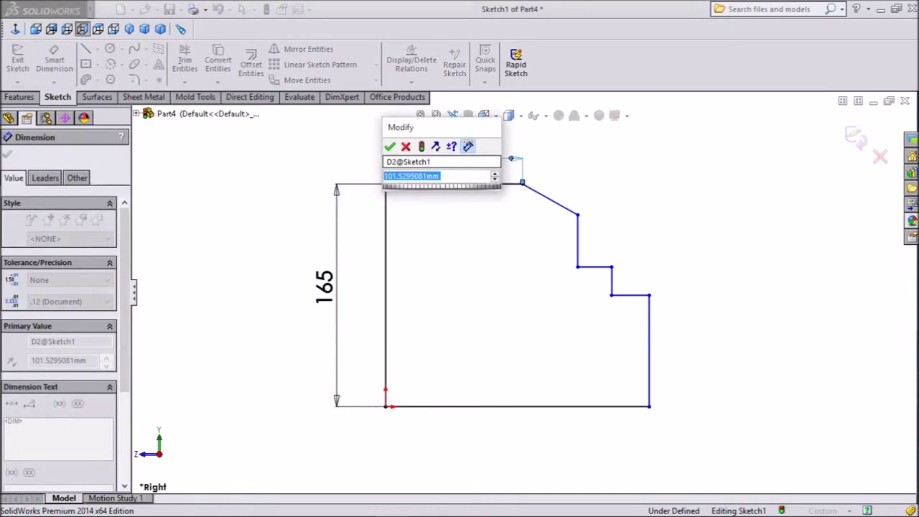
{"action": "type", "text": "95"}
{"action": "key", "text": "Return"}
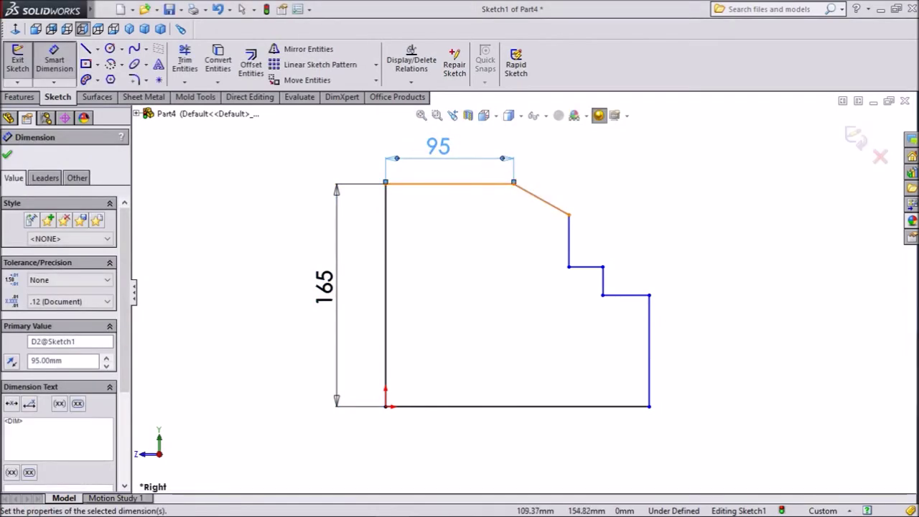
- Set the slanted corner to 15° with a 38 horizontal span
{"action": "scroll", "coordinate": [585, 172], "scroll_direction": "down", "scroll_amount": 3}
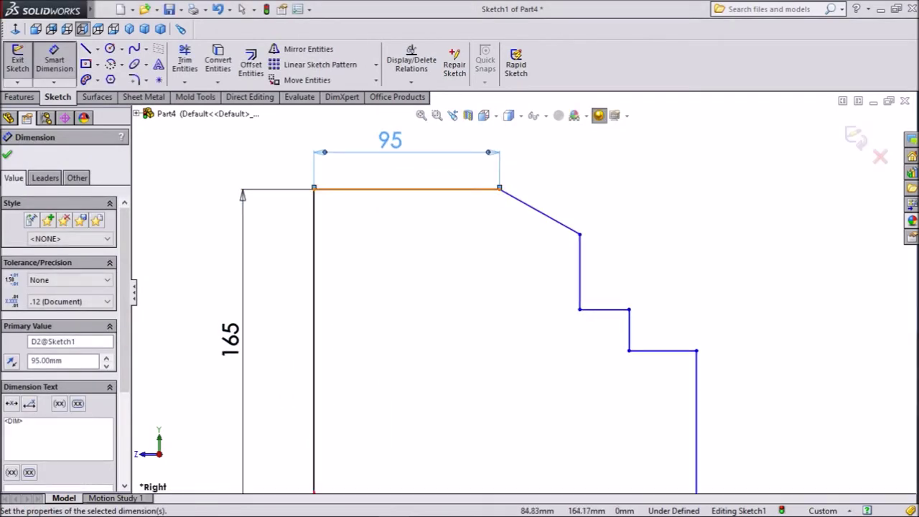
{"action": "left_click", "coordinate": [489, 189]}
{"action": "left_click", "coordinate": [518, 198]}
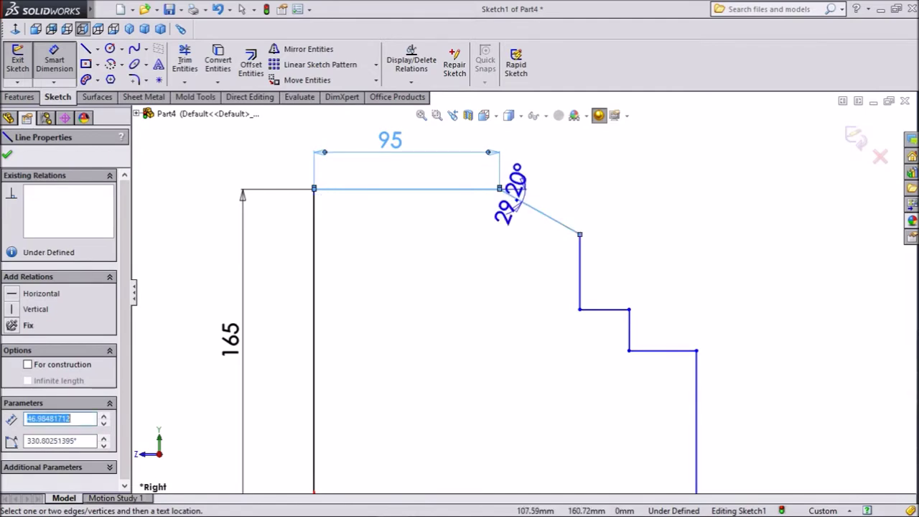
{"action": "left_click", "coordinate": [557, 212]}
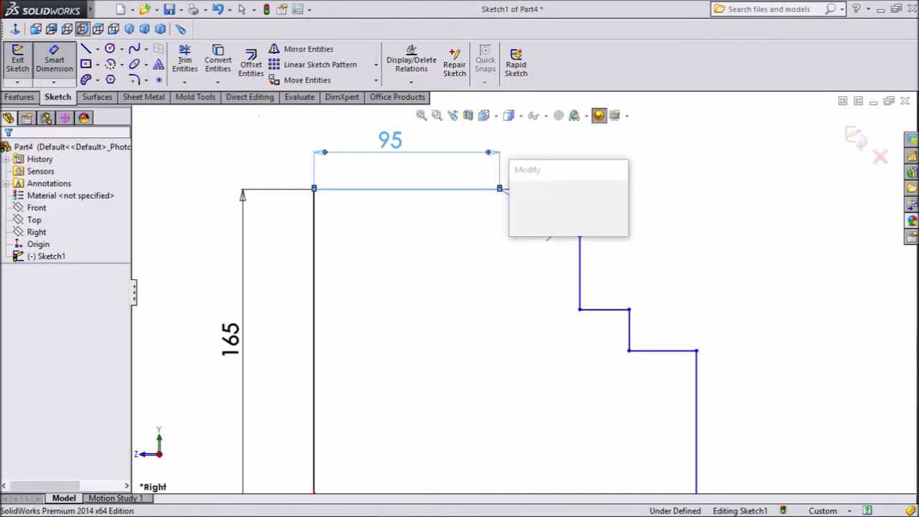
{"action": "type", "text": "15"}
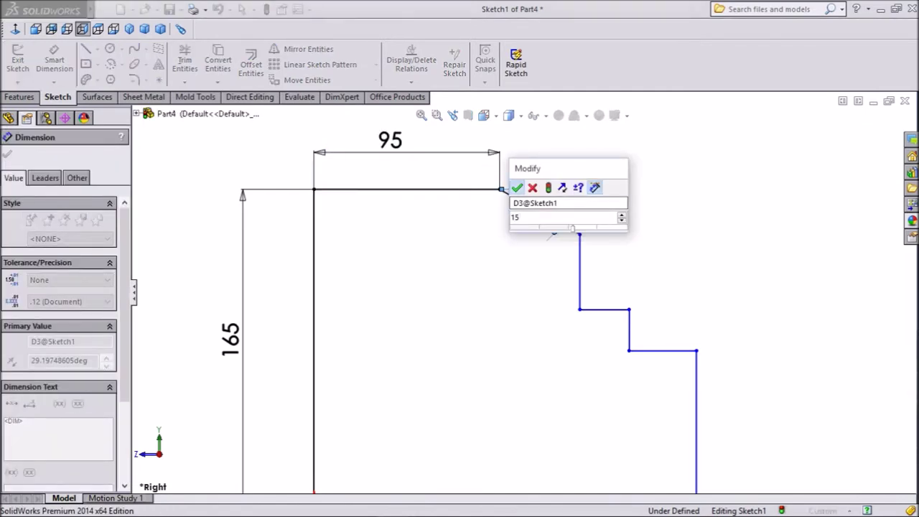
{"action": "key", "text": "Return"}
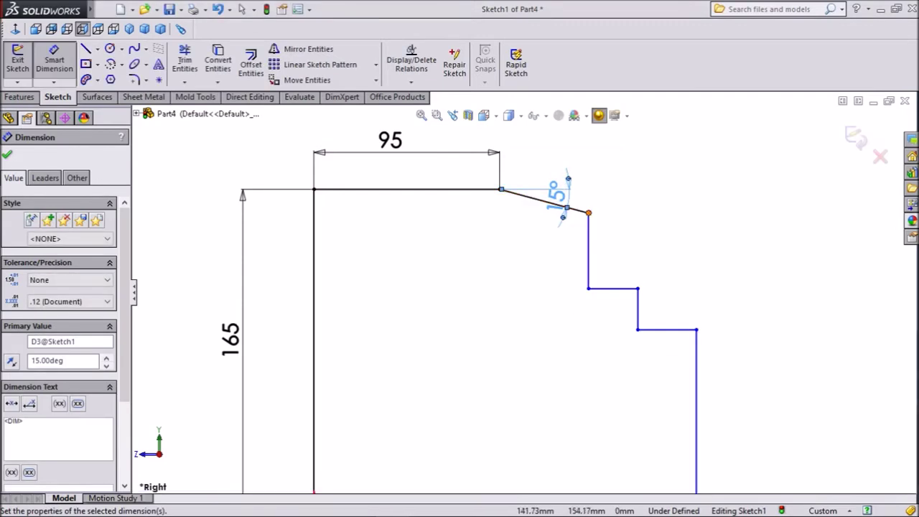
{"action": "left_click", "coordinate": [588, 212]}
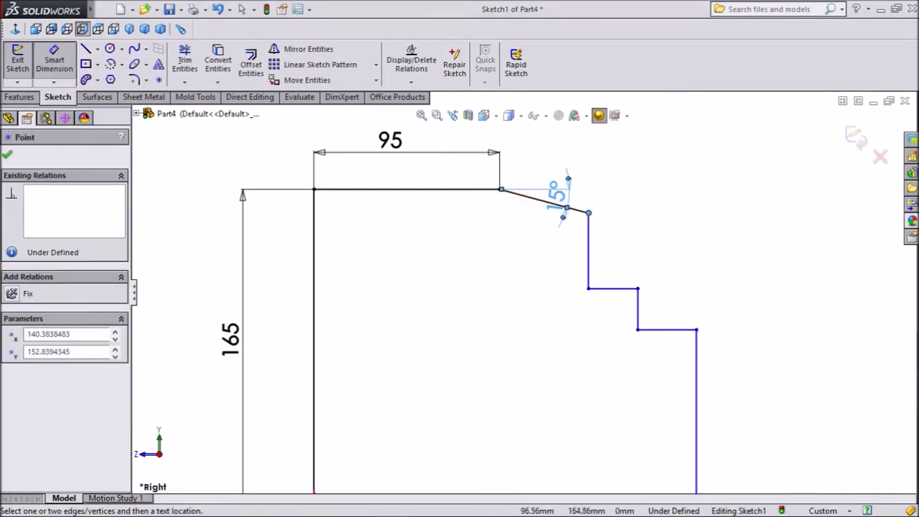
{"action": "left_click", "coordinate": [500, 190]}
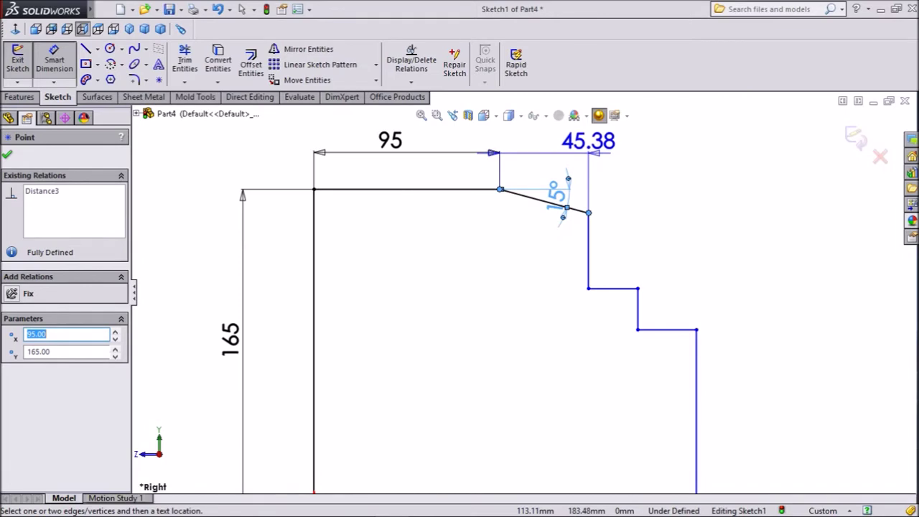
{"action": "left_click", "coordinate": [595, 144]}
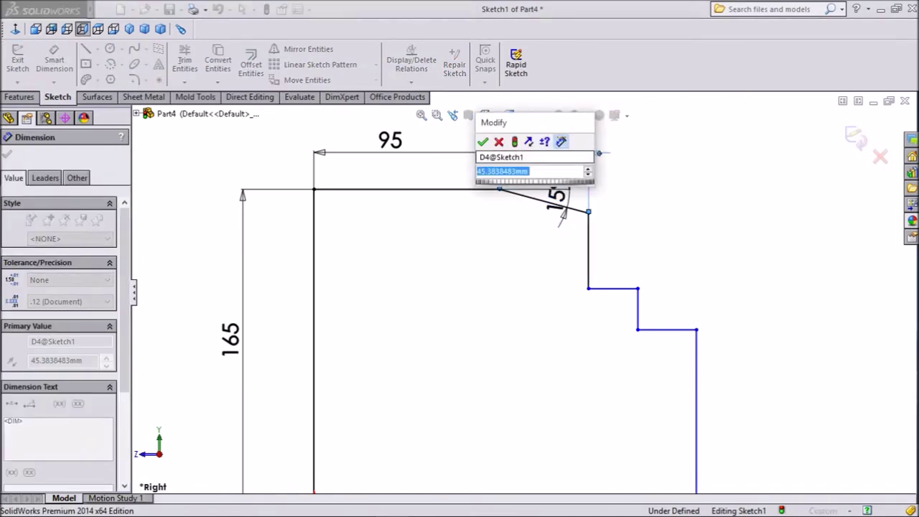
{"action": "type", "text": "38"}
{"action": "key", "text": "Return"}
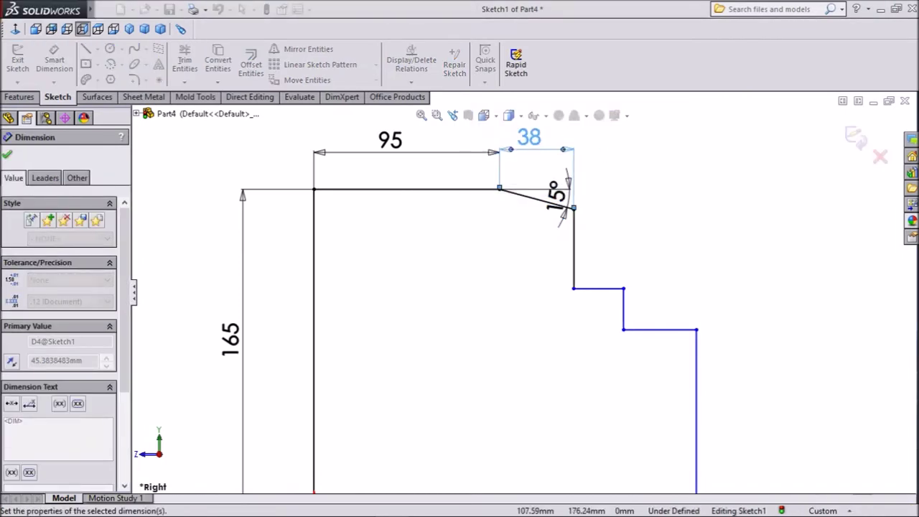
- Dimension both step widths and the short vertical step height to 25 mm each
{"action": "left_click", "coordinate": [599, 289]}
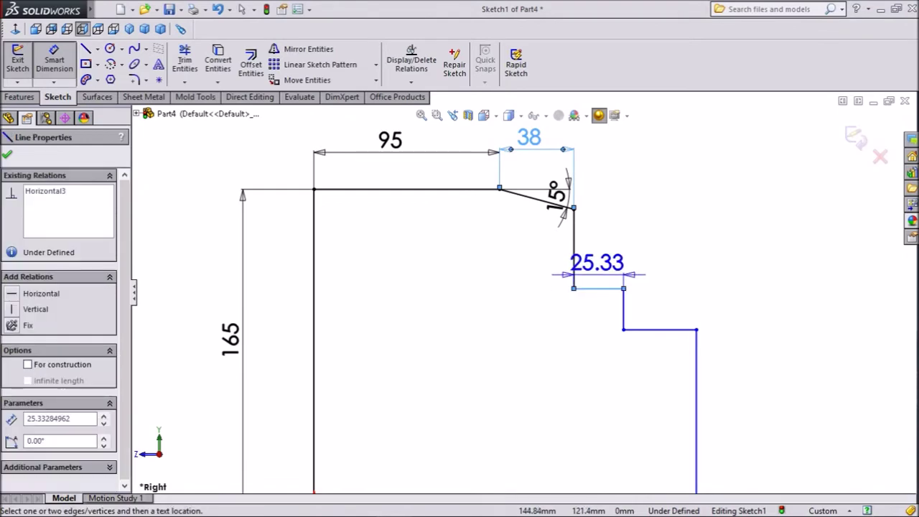
{"action": "left_click", "coordinate": [596, 265]}
{"action": "type", "text": "25"}
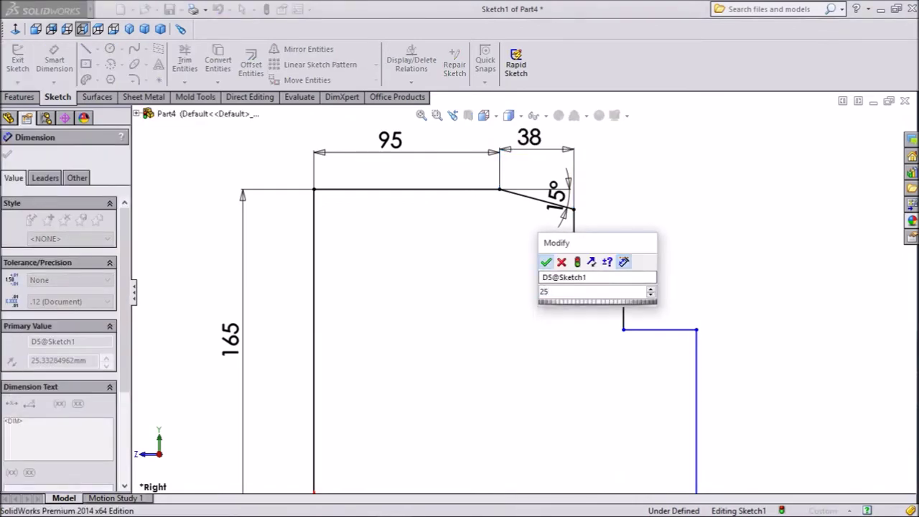
{"action": "key", "text": "Return"}
{"action": "left_click", "coordinate": [660, 329]}
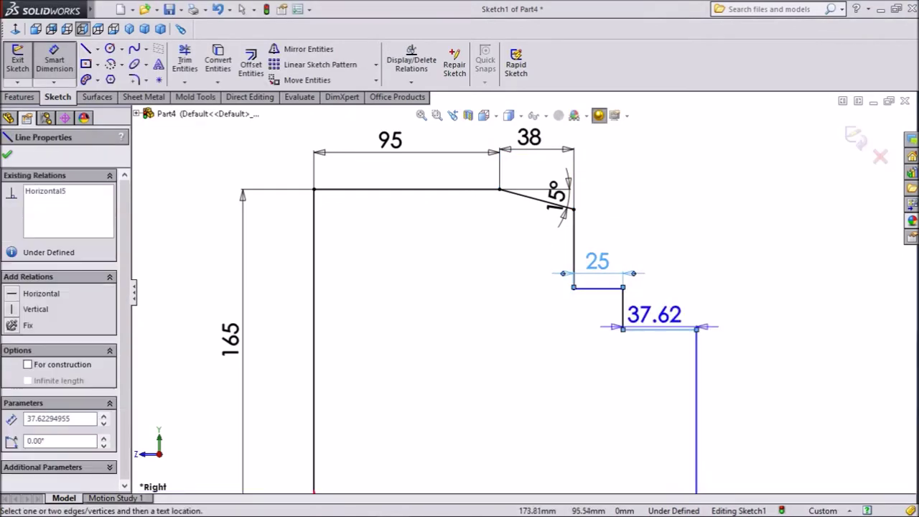
{"action": "left_click", "coordinate": [657, 314]}
{"action": "type", "text": "25"}
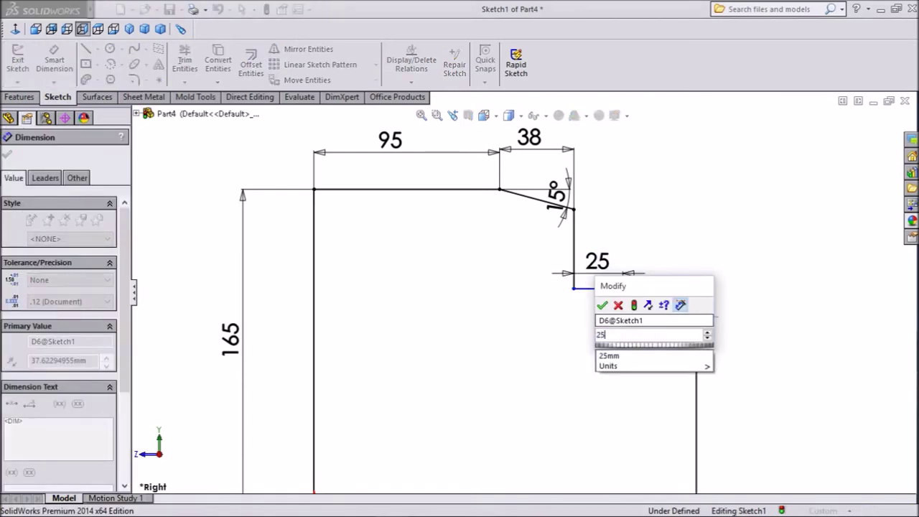
{"action": "key", "text": "Return"}
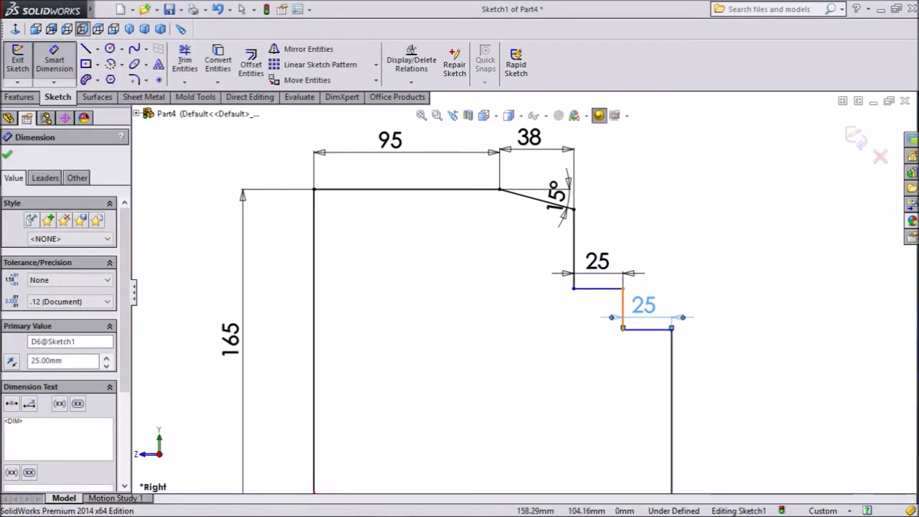
{"action": "left_click", "coordinate": [622, 309]}
{"action": "left_click", "coordinate": [537, 309]}
{"action": "type", "text": "2"}
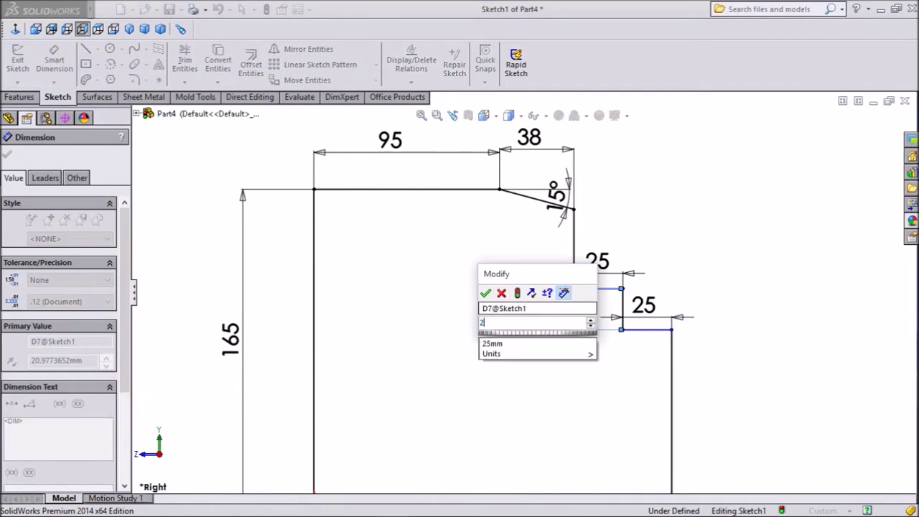
{"action": "key", "text": "Return"}
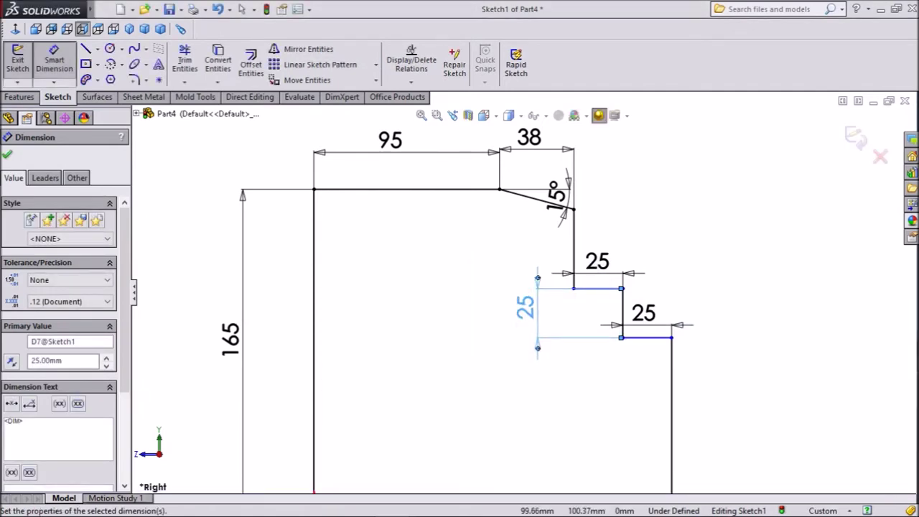
- Dimension the right vertical edge to 50 mm, leaving the sketch fully defined
{"action": "scroll", "coordinate": [445, 210], "scroll_direction": "up", "scroll_amount": 2}
{"action": "scroll", "coordinate": [445, 210], "scroll_direction": "up", "scroll_amount": 1}
{"action": "left_click", "coordinate": [604, 360]}
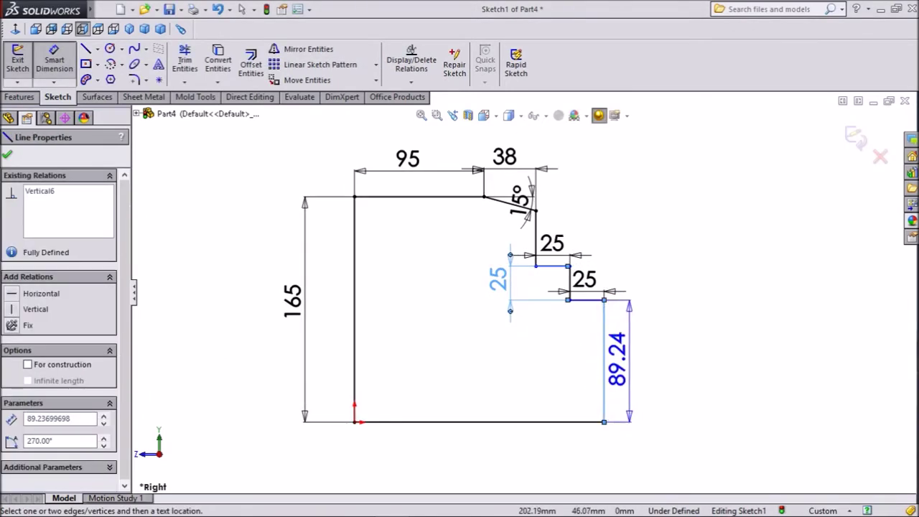
{"action": "left_click", "coordinate": [645, 359]}
{"action": "type", "text": "50"}
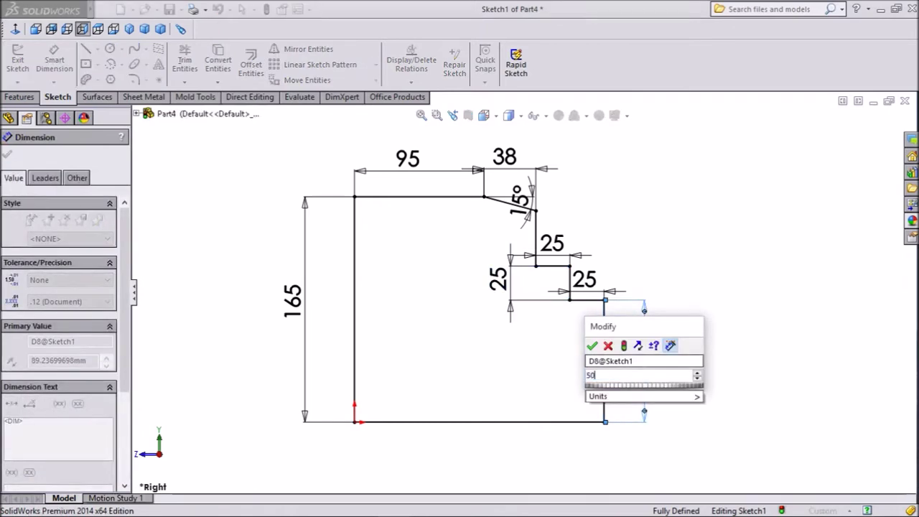
{"action": "key", "text": "Return"}
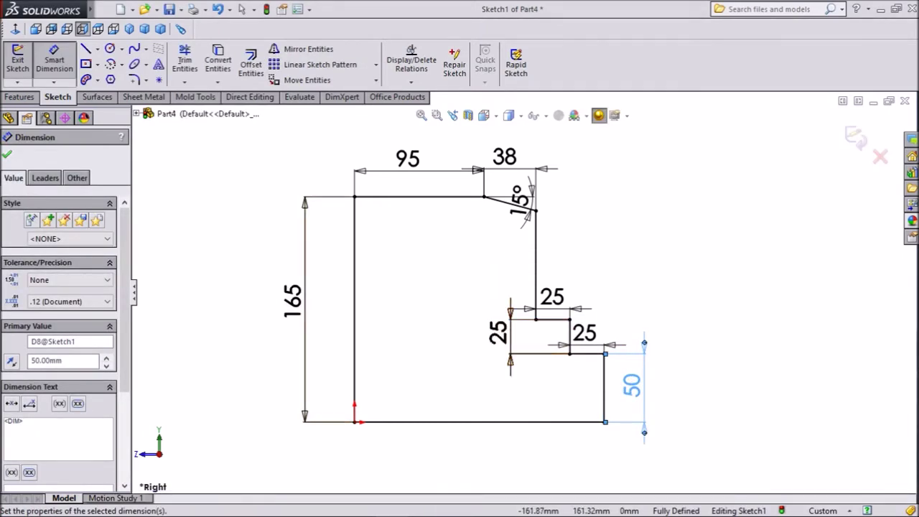
{"action": "key", "text": "Escape"}
{"action": "left_click", "coordinate": [18, 97]}
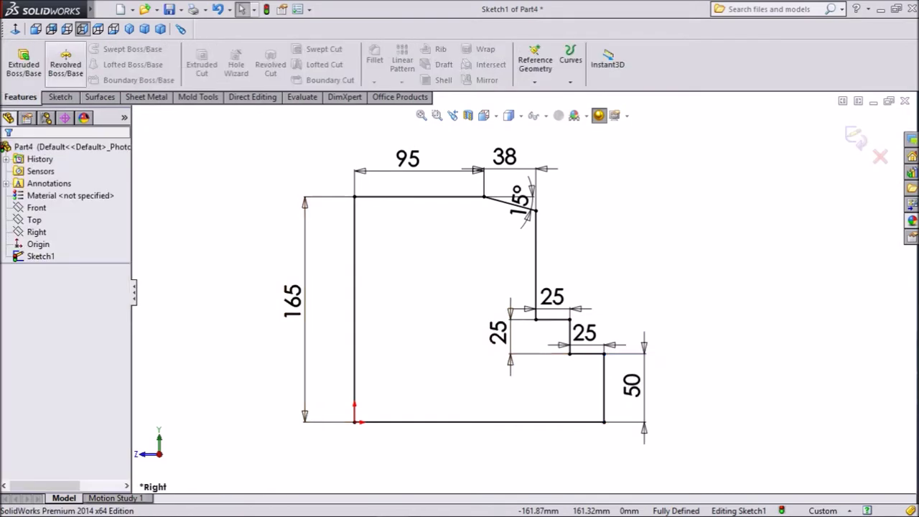
- Revolve the profile 360° about its bottom line into a solid stepped hub
{"action": "left_click", "coordinate": [66, 72]}
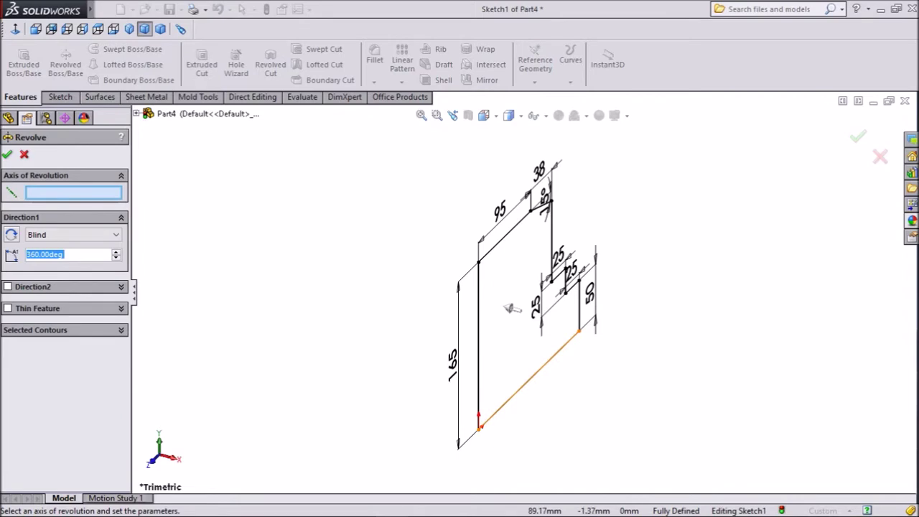
{"action": "left_click", "coordinate": [508, 307]}
{"action": "scroll", "coordinate": [510, 309], "scroll_direction": "up", "scroll_amount": 2}
{"action": "scroll", "coordinate": [503, 258], "scroll_direction": "up", "scroll_amount": 2}
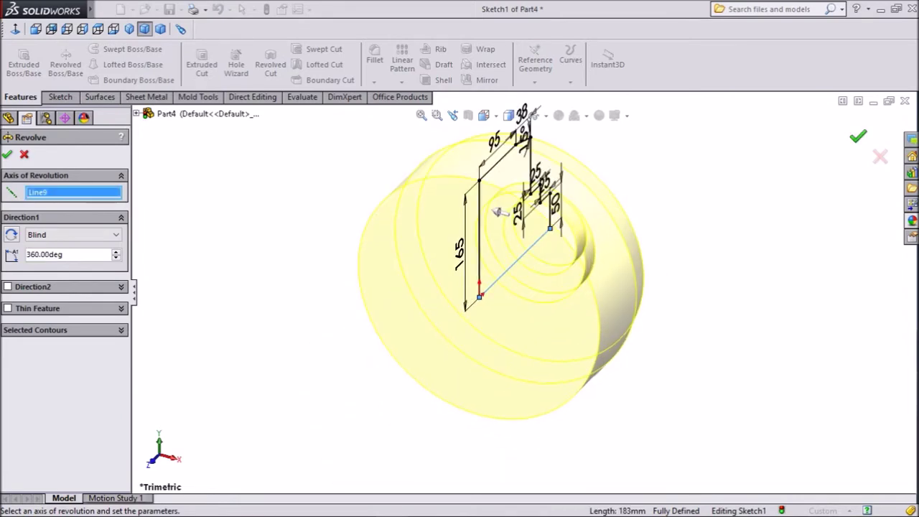
{"action": "key", "text": "Return"}
{"action": "key", "text": "Left"}
{"action": "key", "text": "Left"}
{"action": "key", "text": "Left"}
{"action": "key", "text": "Left"}
{"action": "key", "text": "Left"}
{"action": "key", "text": "Left"}
{"action": "key", "text": "Left"}
{"action": "key", "text": "Left"}
{"action": "key", "text": "Left"}
{"action": "key", "text": "Left"}
{"action": "key", "text": "Left"}
{"action": "key", "text": "Left"}
{"action": "key", "text": "Left"}
{"action": "key", "text": "Left"}
{"action": "key", "text": "Left"}
{"action": "key", "text": "Left"}
{"action": "key", "text": "Left"}
{"action": "key", "text": "Left"}
{"action": "key", "text": "Left"}
{"action": "key", "text": "Left"}
{"action": "key", "text": "Left"}
{"action": "key", "text": "Left"}
{"action": "key", "text": "Left"}
{"action": "key", "text": "Left"}
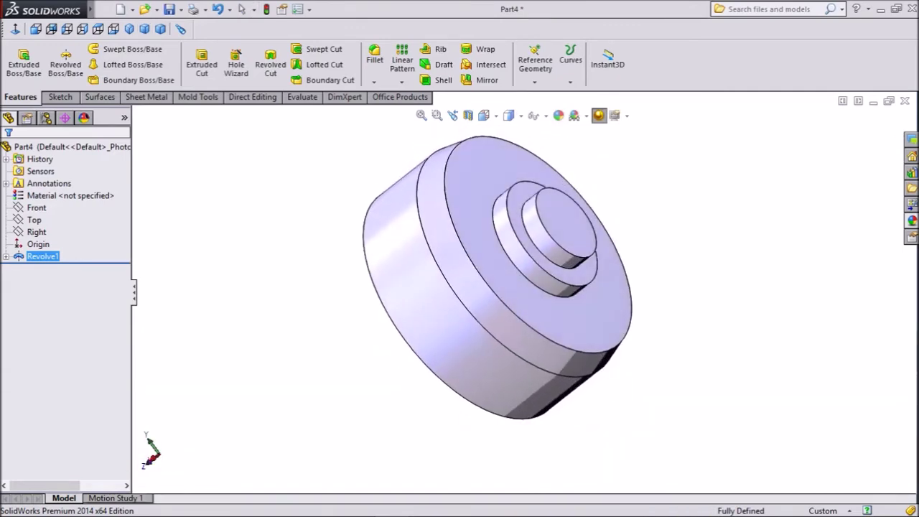
{"action": "scroll", "coordinate": [542, 181], "scroll_direction": "down", "scroll_amount": 3}
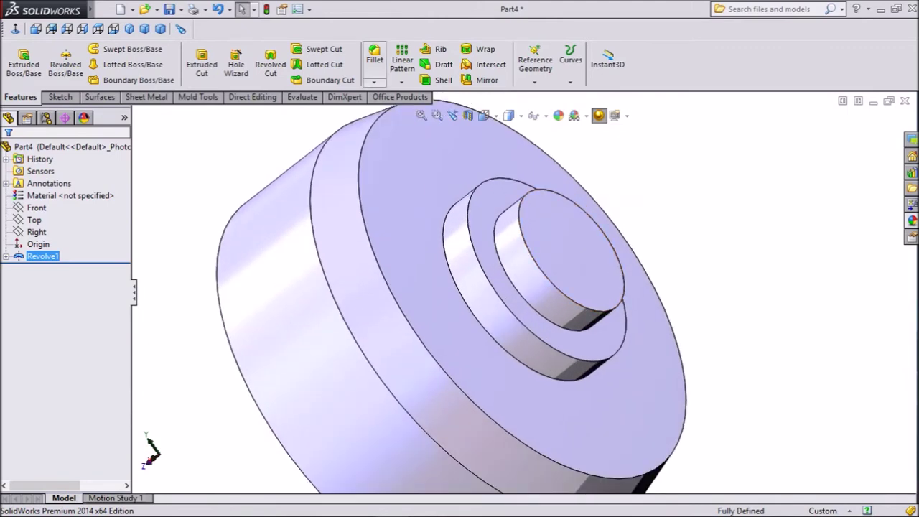
- Chamfer the smallest step's outer edge at 4 mm × 45°
{"action": "left_click", "coordinate": [374, 82]}
{"action": "left_click", "coordinate": [392, 108]}
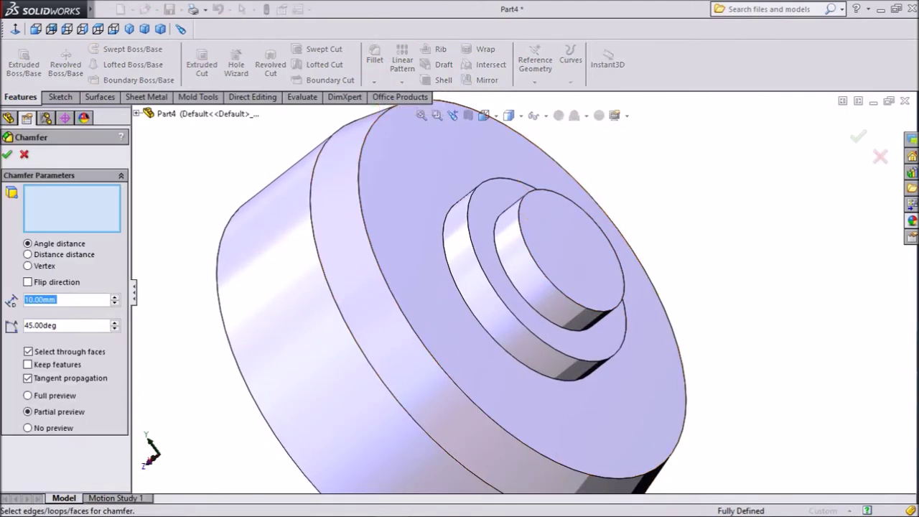
{"action": "type", "text": "4"}
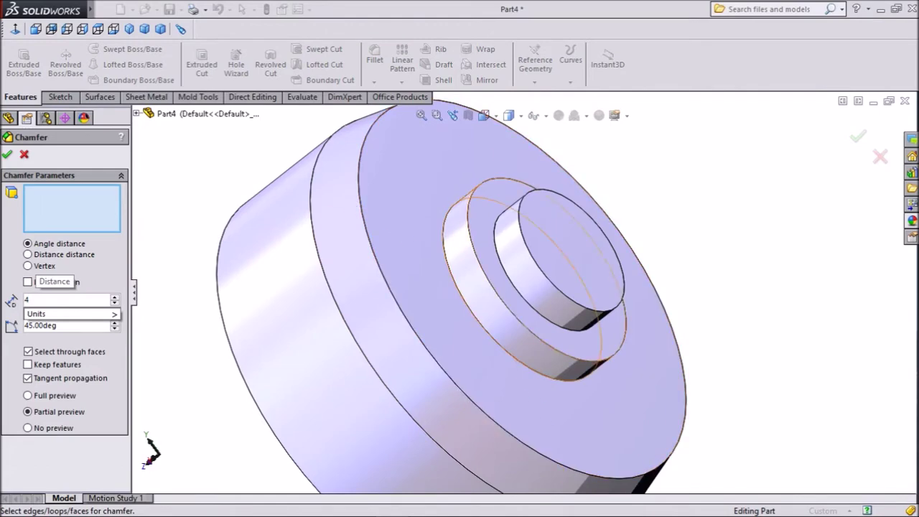
{"action": "left_click", "coordinate": [567, 310]}
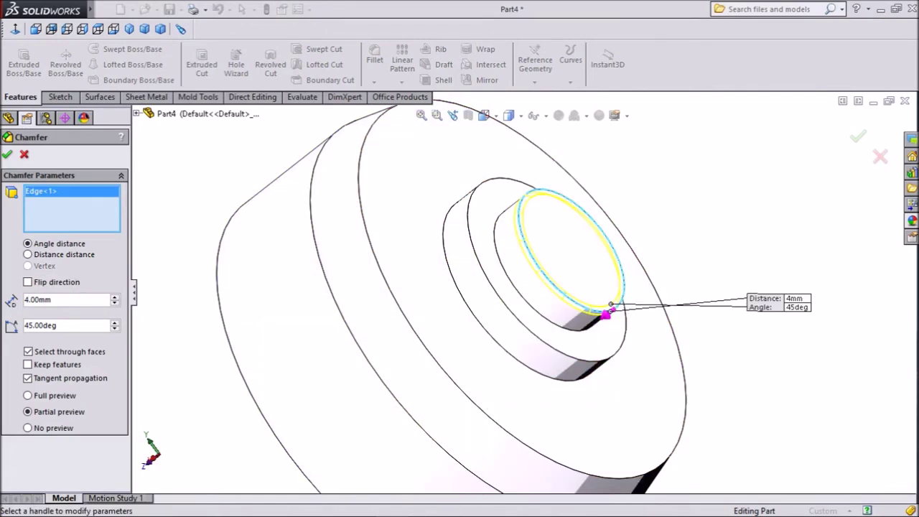
{"action": "key", "text": "Return"}
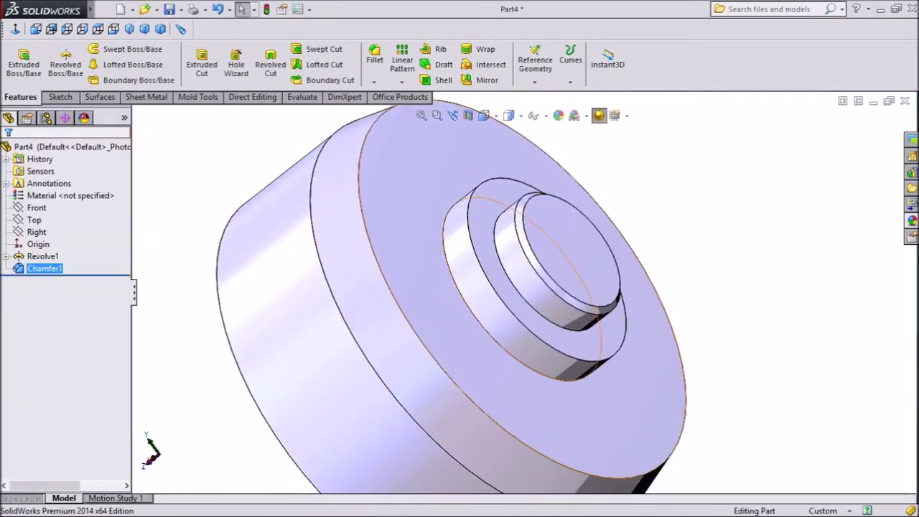
{"action": "left_click", "coordinate": [374, 56]}
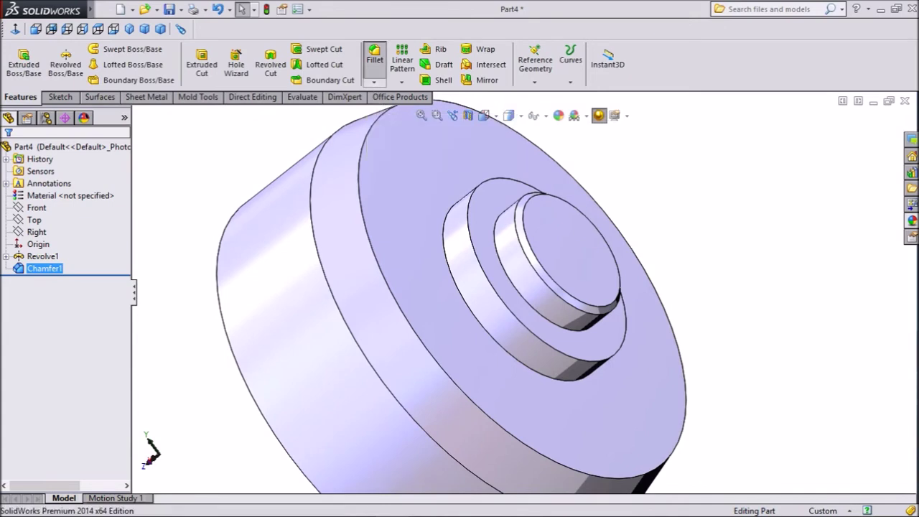
- Apply a 3.5 mm fillet to the two step corner edges, including the middle step's outer edge
{"action": "type", "text": "3.5"}
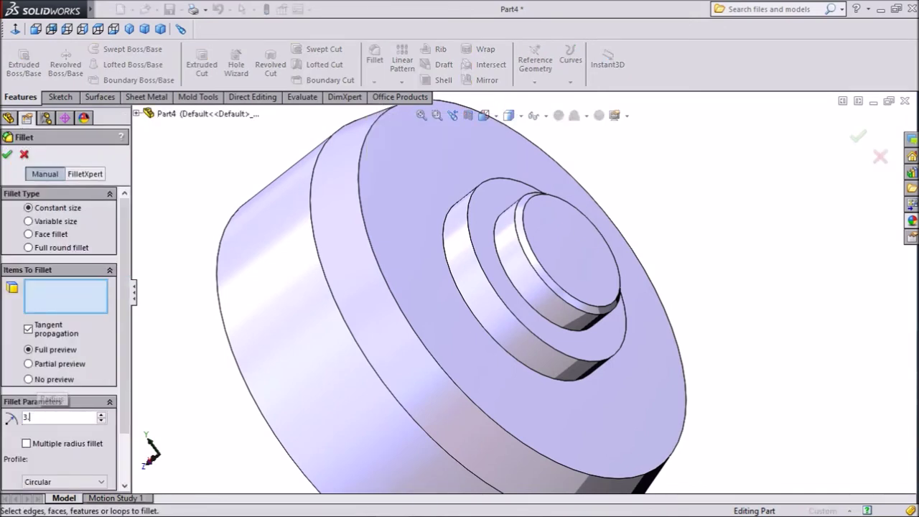
{"action": "key", "text": "Return"}
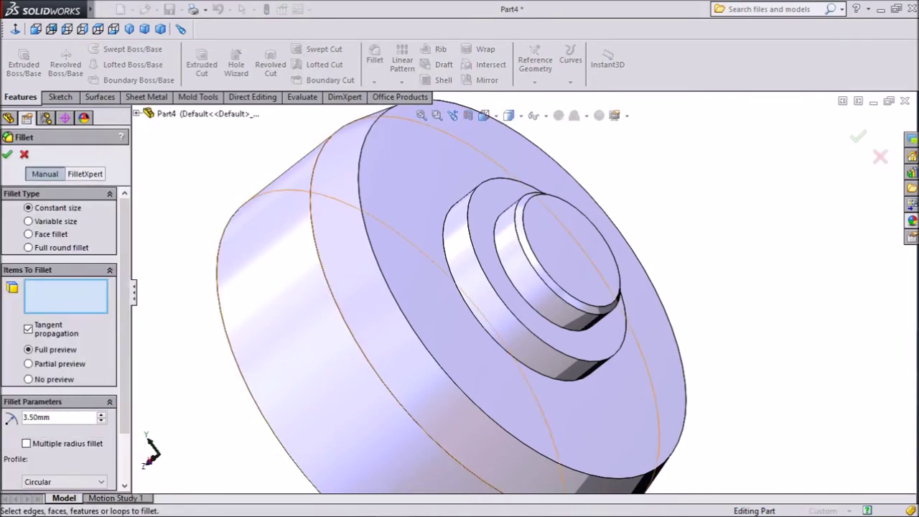
{"action": "left_click", "coordinate": [526, 300]}
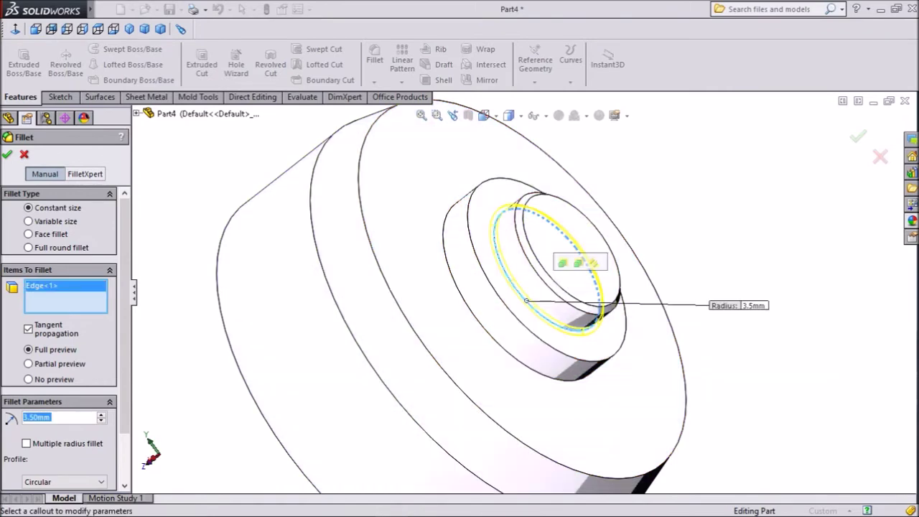
{"action": "left_click", "coordinate": [470, 214]}
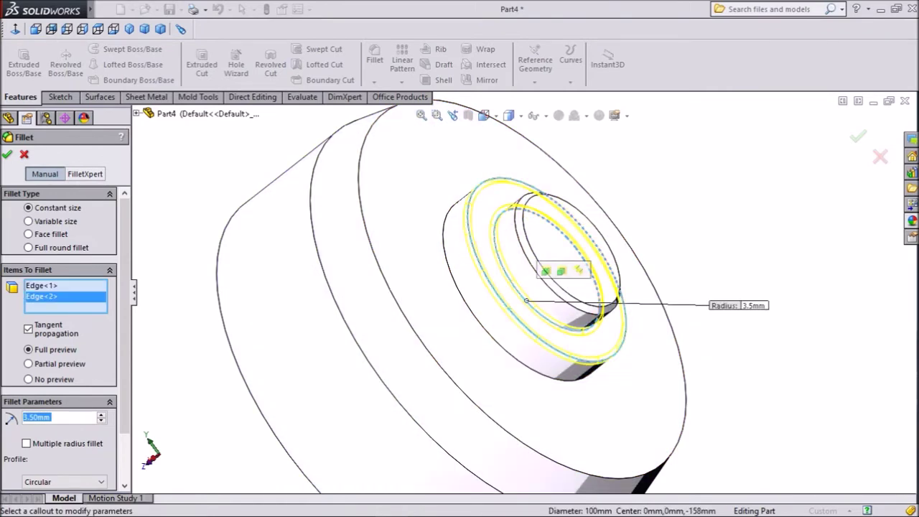
{"action": "key", "text": "Return"}
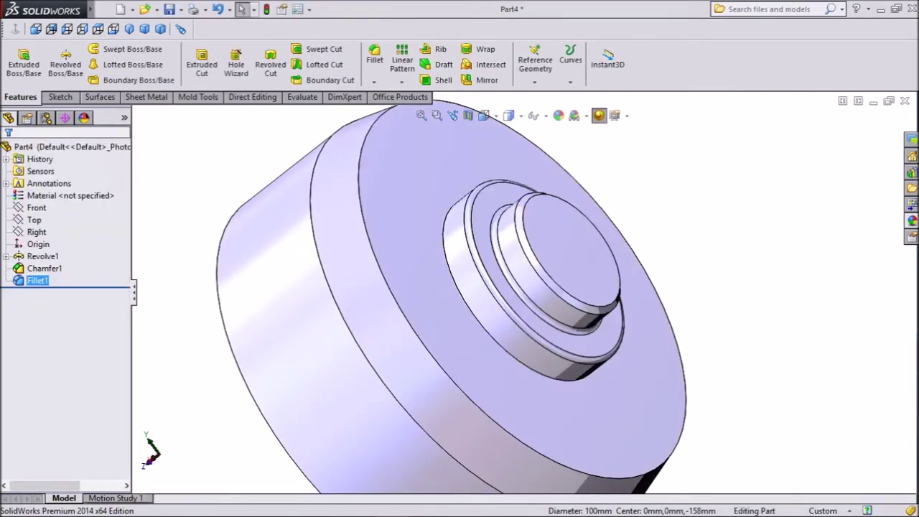
- Start a sketch on the Top plane, viewed normal, and draw a circle below the origin
{"action": "scroll", "coordinate": [528, 255], "scroll_direction": "up", "scroll_amount": 2}
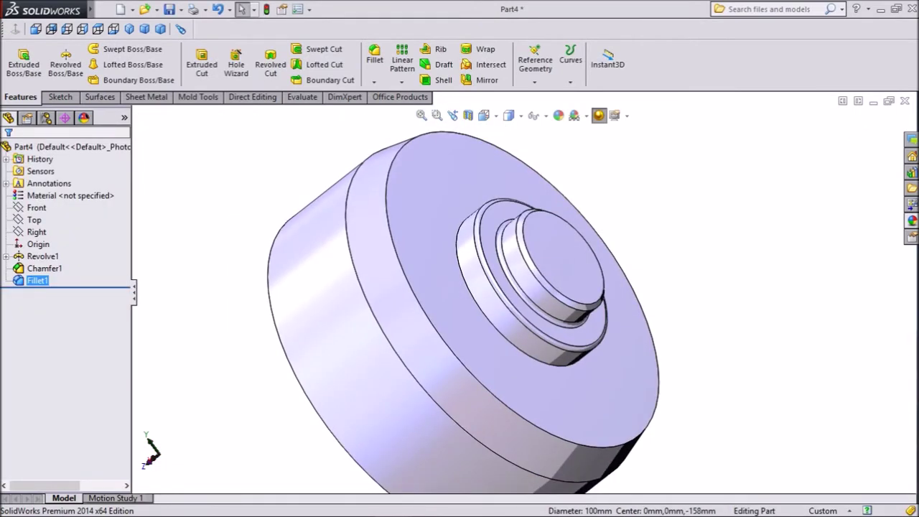
{"action": "scroll", "coordinate": [520, 288], "scroll_direction": "up", "scroll_amount": 2}
{"action": "left_click", "coordinate": [33, 220]}
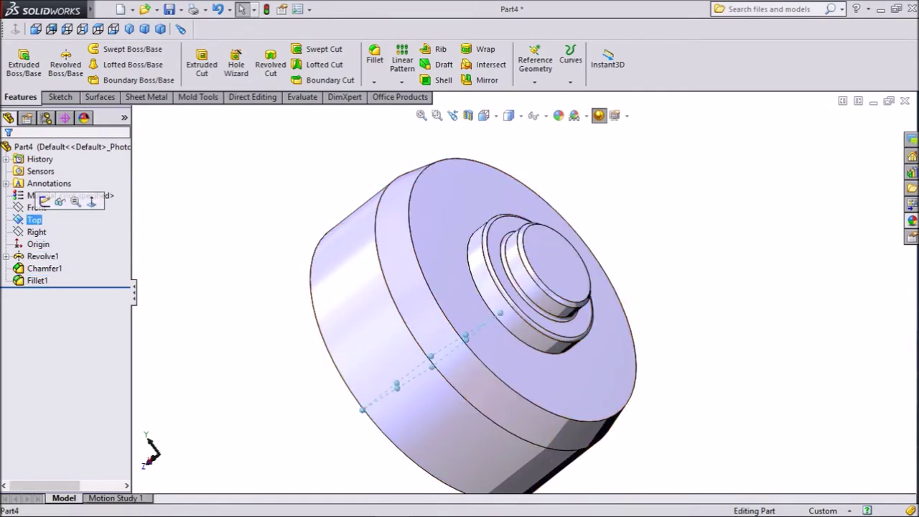
{"action": "left_click", "coordinate": [45, 202]}
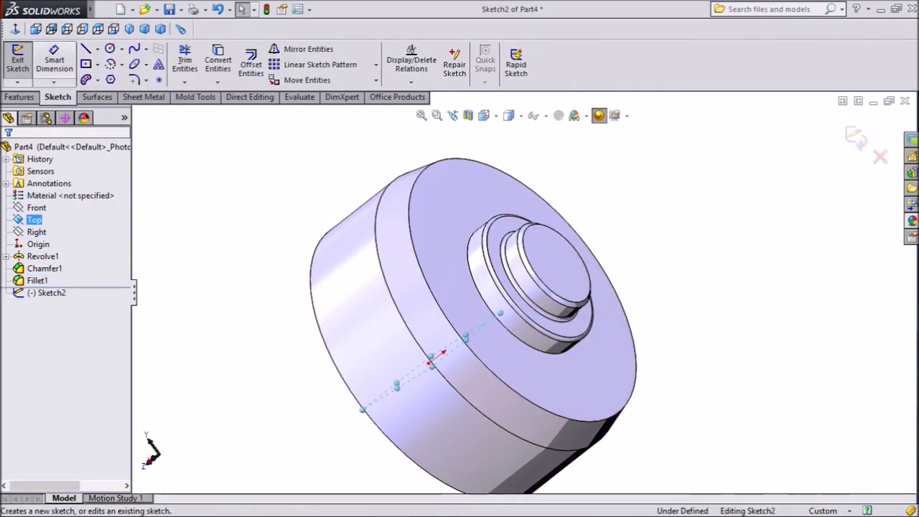
{"action": "left_click", "coordinate": [18, 52]}
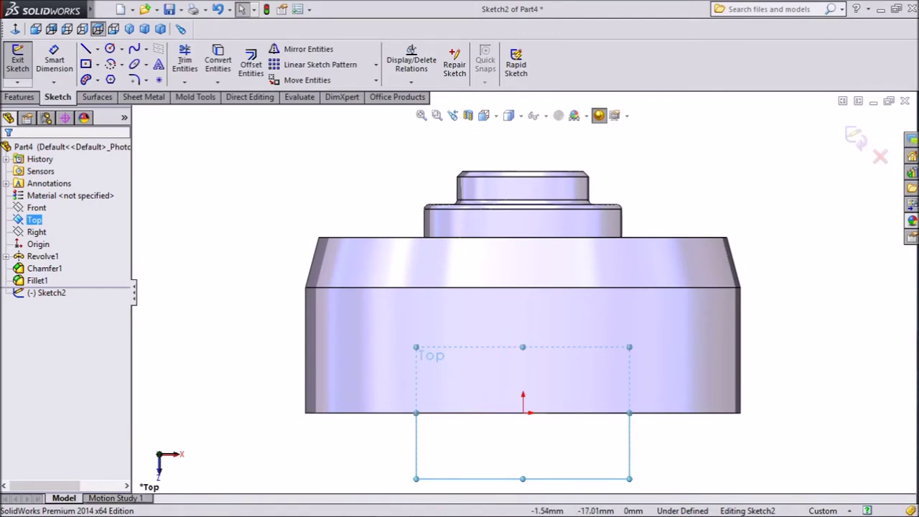
{"action": "scroll", "coordinate": [546, 345], "scroll_direction": "down", "scroll_amount": 3}
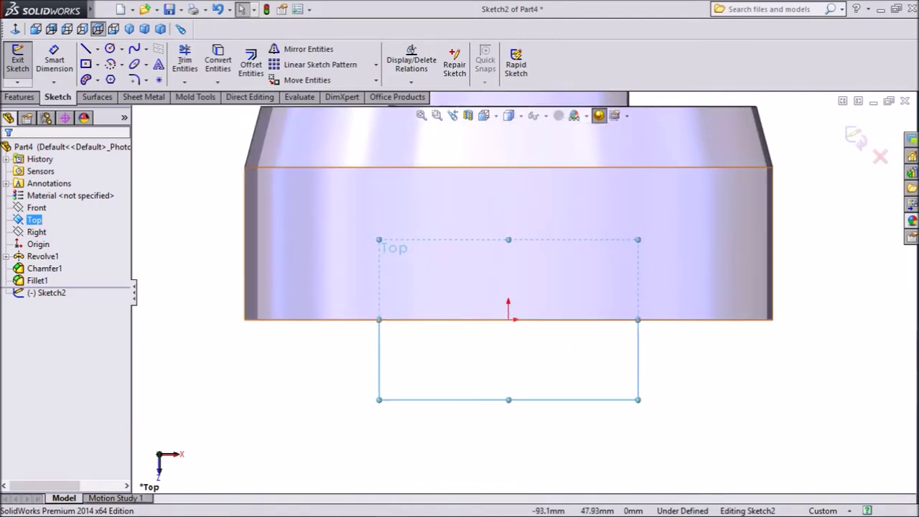
{"action": "left_click", "coordinate": [110, 49]}
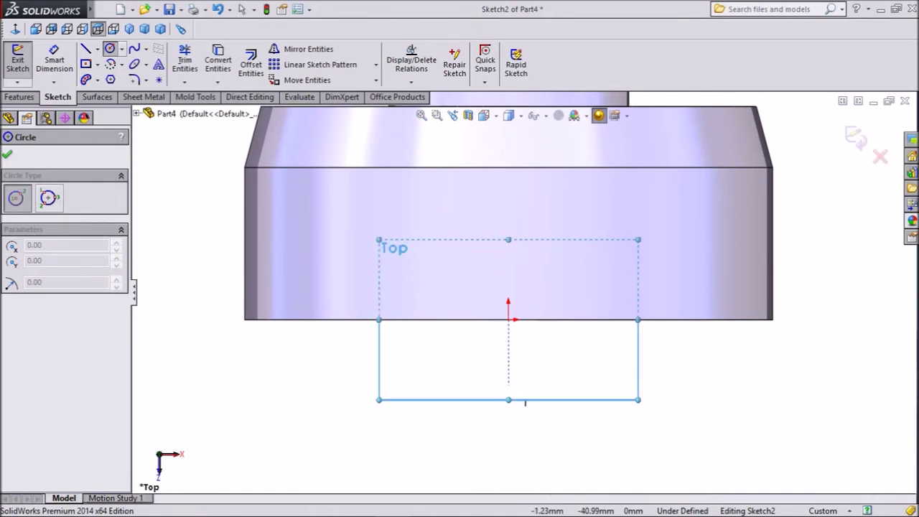
{"action": "left_click", "coordinate": [509, 385]}
{"action": "left_click", "coordinate": [538, 385]}
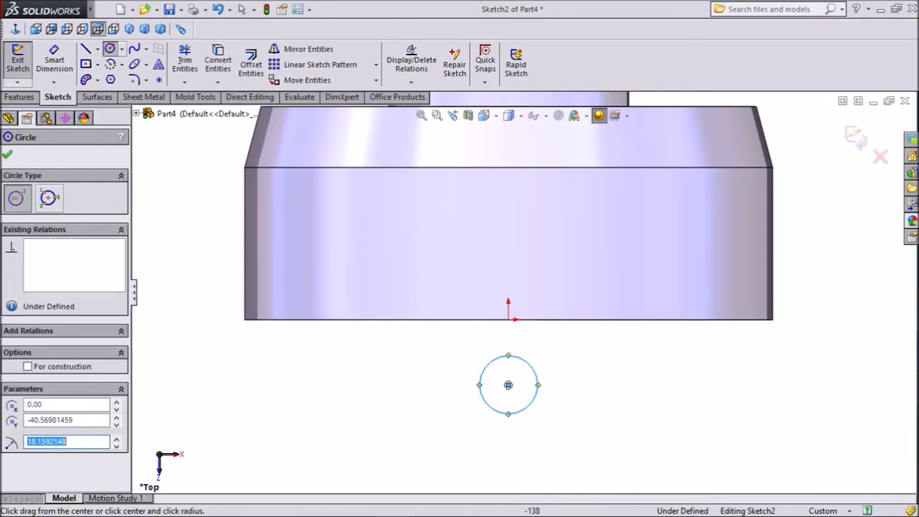
{"action": "key", "text": "Escape"}
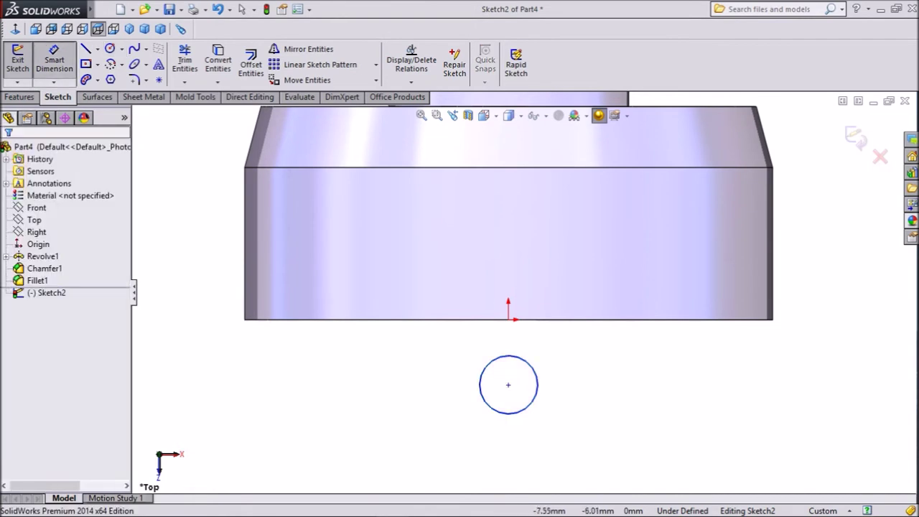
- Dimension the circle 75 mm from the origin with a 75 mm diameter
{"action": "left_click", "coordinate": [509, 319]}
{"action": "left_click", "coordinate": [508, 385]}
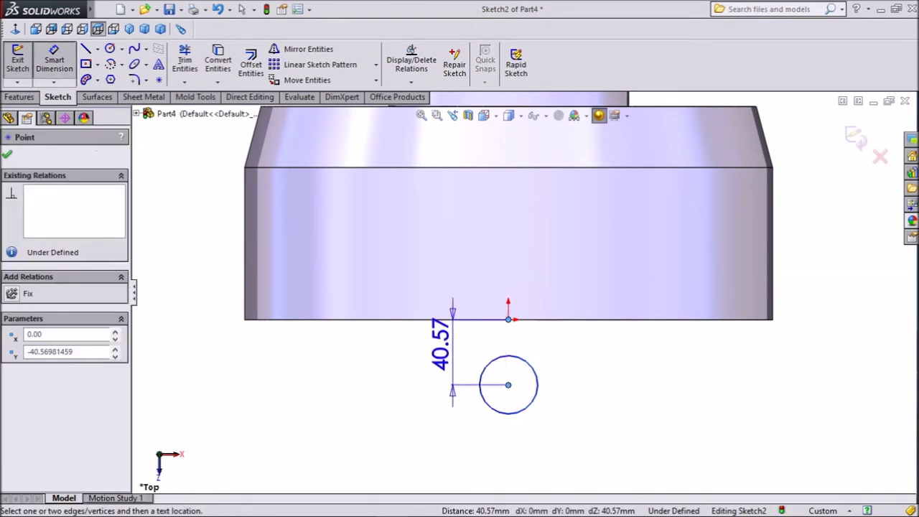
{"action": "left_click", "coordinate": [422, 393]}
{"action": "type", "text": "75"}
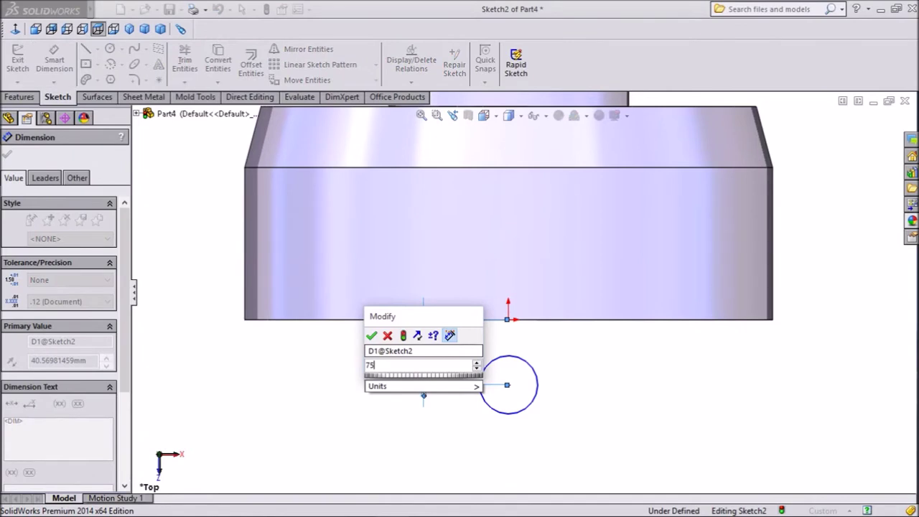
{"action": "key", "text": "Return"}
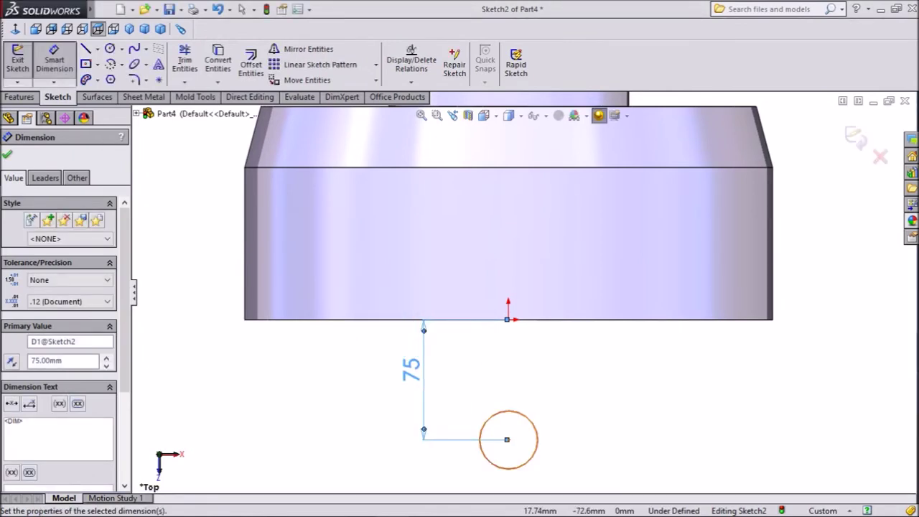
{"action": "left_click", "coordinate": [536, 431]}
{"action": "left_click", "coordinate": [588, 438]}
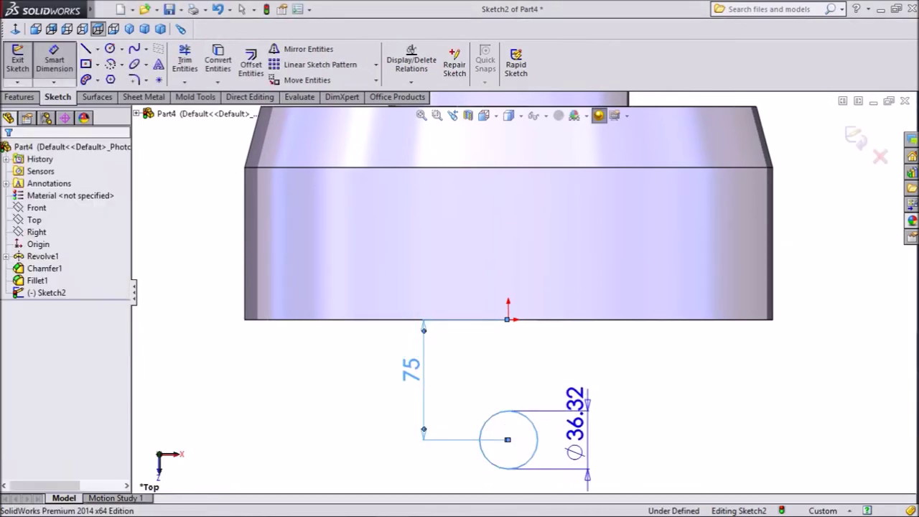
{"action": "type", "text": "75"}
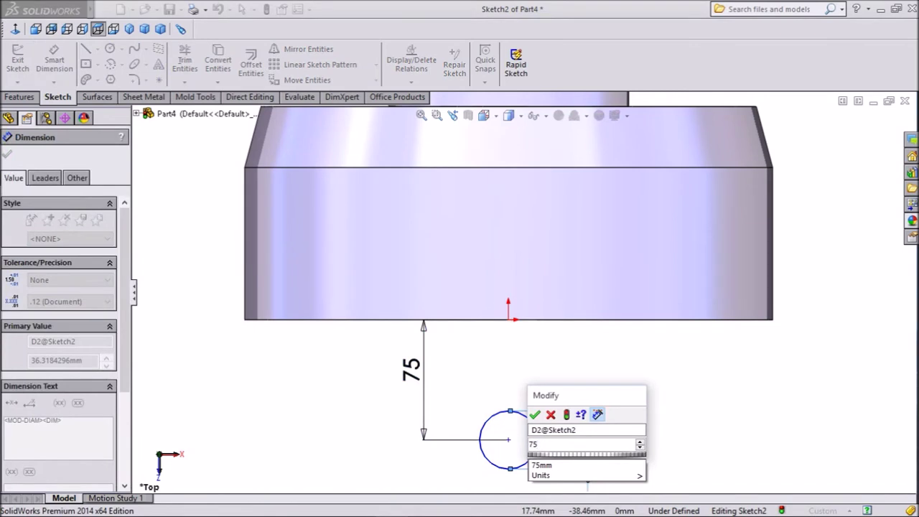
{"action": "key", "text": "Return"}
{"action": "key", "text": "f"}
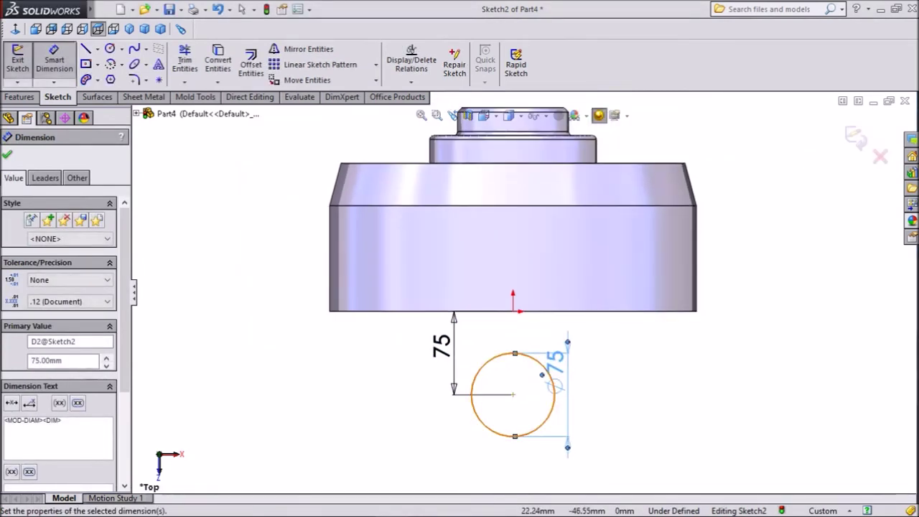
{"action": "scroll", "coordinate": [539, 365], "scroll_direction": "down", "scroll_amount": 1}
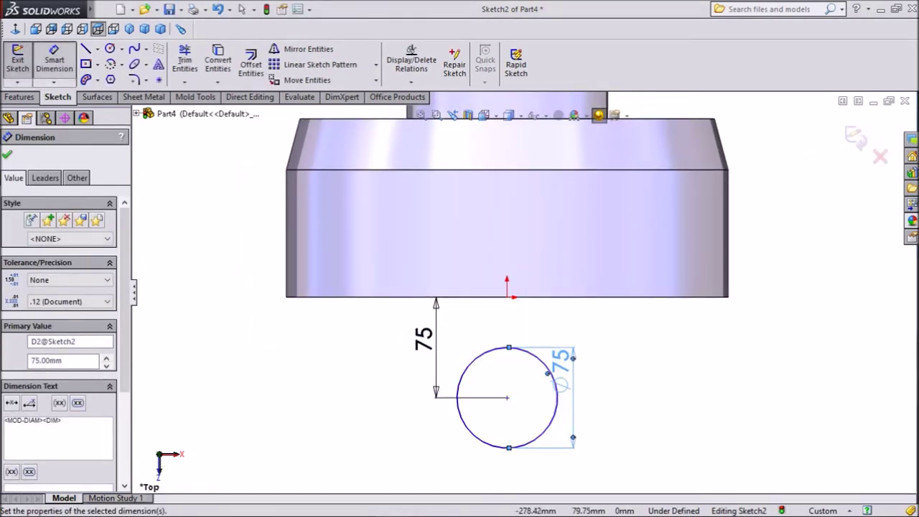
{"action": "left_click", "coordinate": [54, 61]}
{"action": "key", "text": "Escape"}
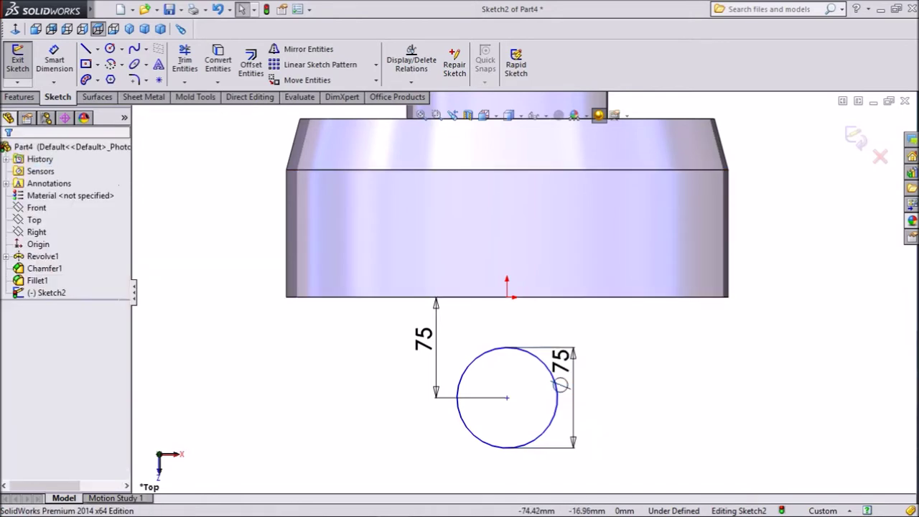
- Add a Vertical relation between the origin and the circle centre
{"action": "left_click", "coordinate": [507, 297]}
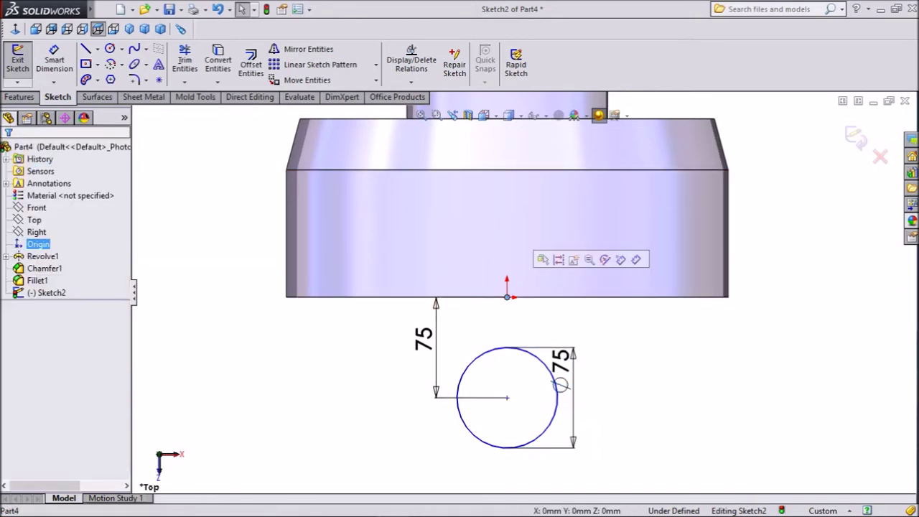
{"action": "left_click", "coordinate": [508, 398], "text": "ctrl"}
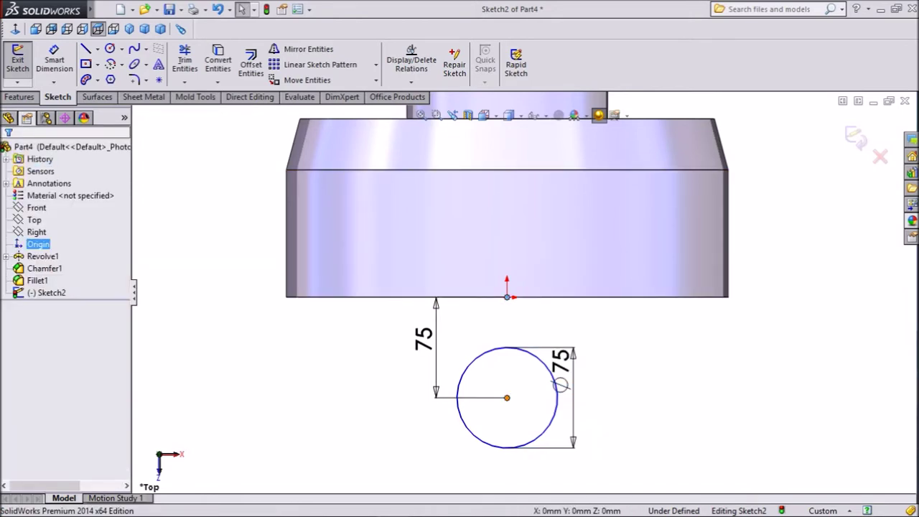
{"action": "left_click", "coordinate": [560, 341]}
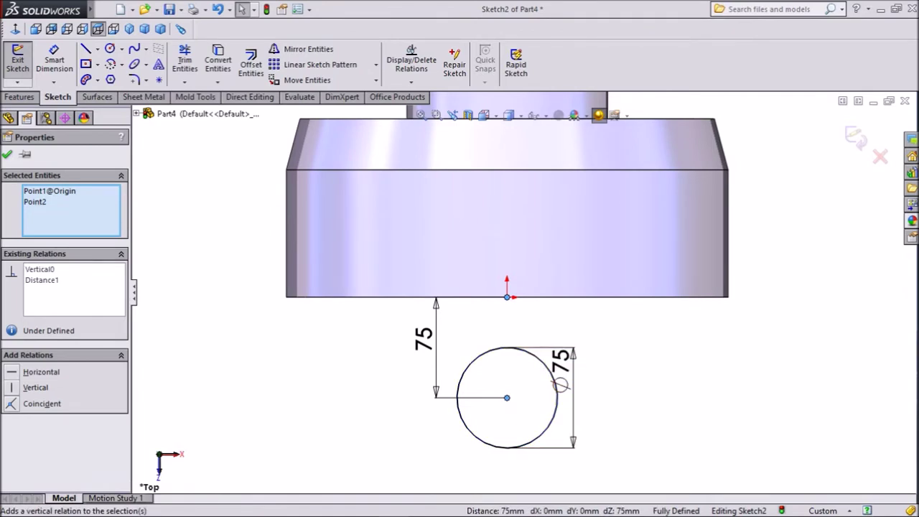
{"action": "key", "text": "Escape"}
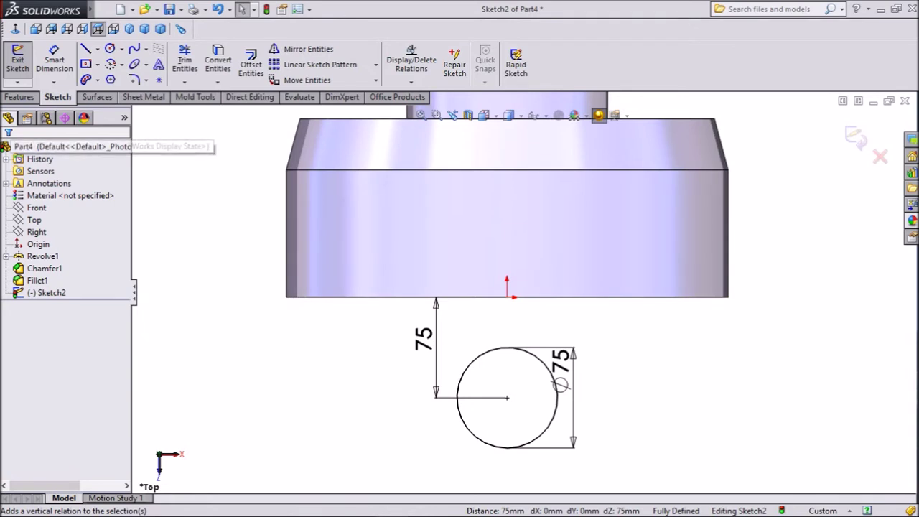
{"action": "left_click", "coordinate": [19, 97]}
{"action": "left_click", "coordinate": [23, 61]}
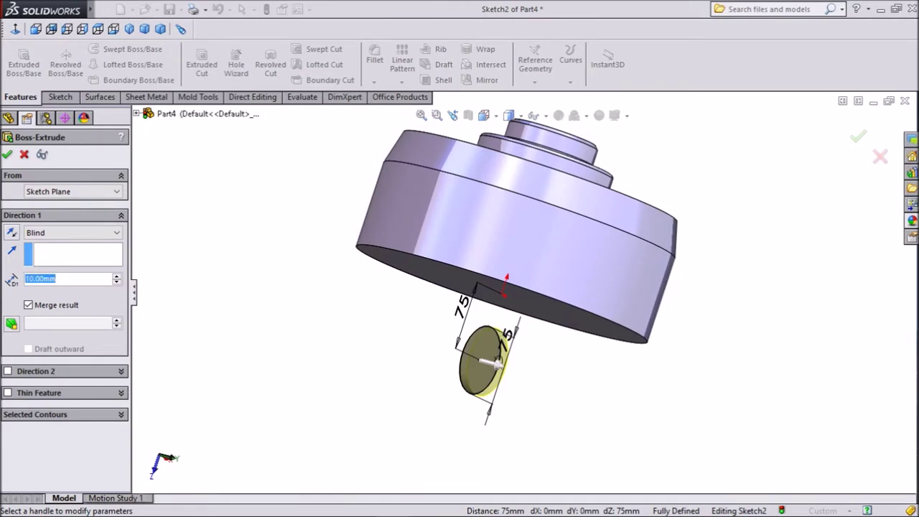
- Extrude the circle 90 mm in the reversed direction and 80 mm in Direction 2
{"action": "type", "text": "90"}
{"action": "key", "text": "Return"}
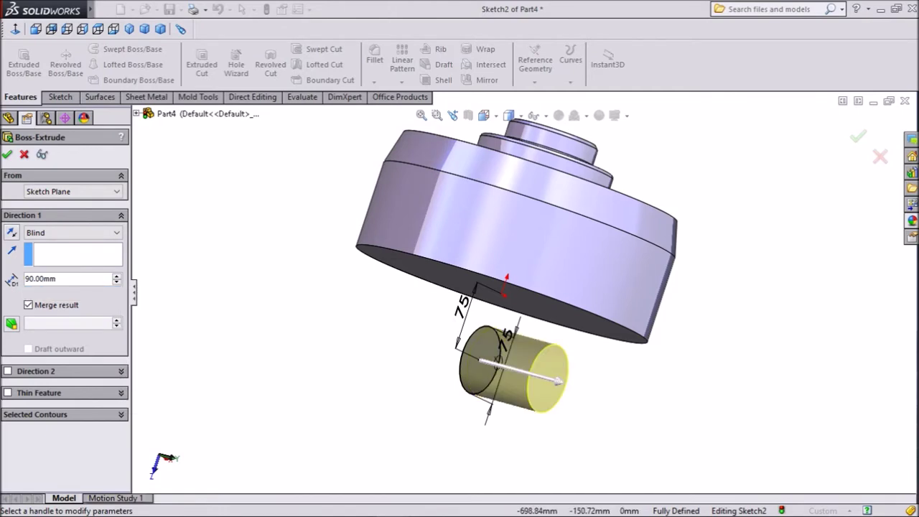
{"action": "left_click", "coordinate": [10, 232]}
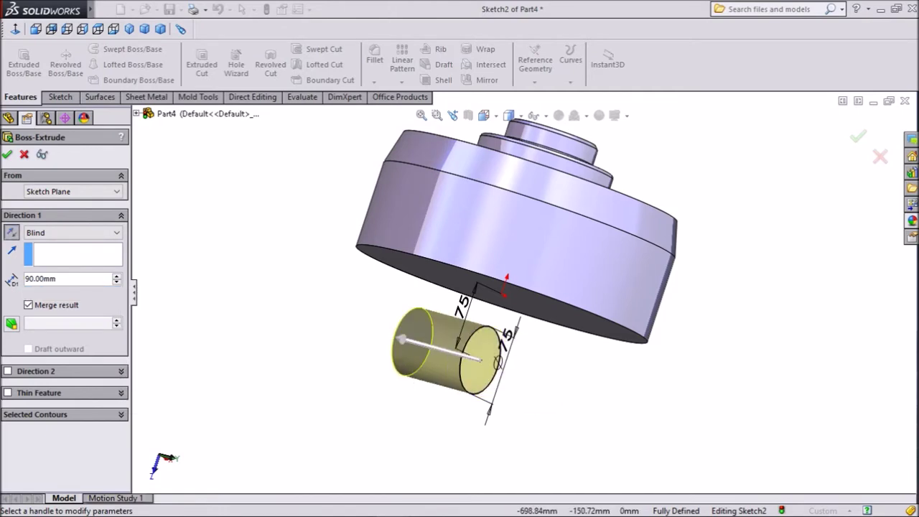
{"action": "left_click", "coordinate": [7, 370]}
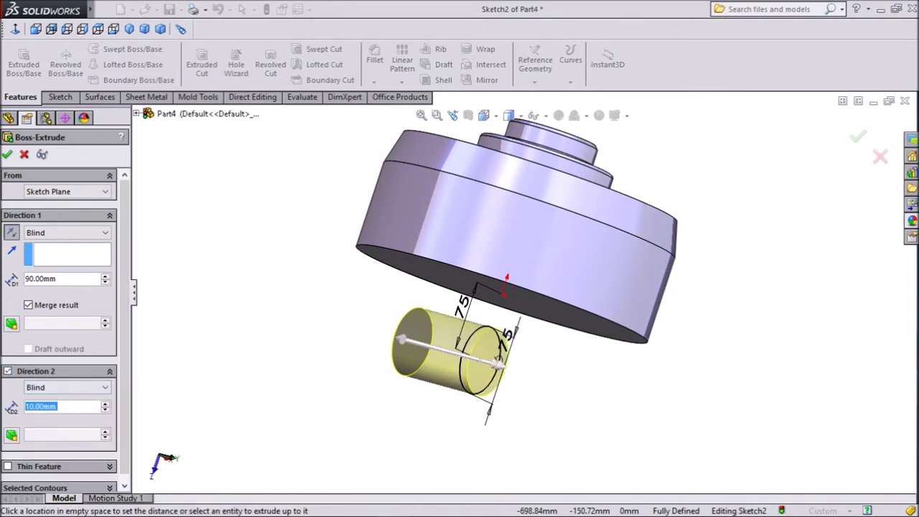
{"action": "type", "text": "80"}
{"action": "key", "text": "Return"}
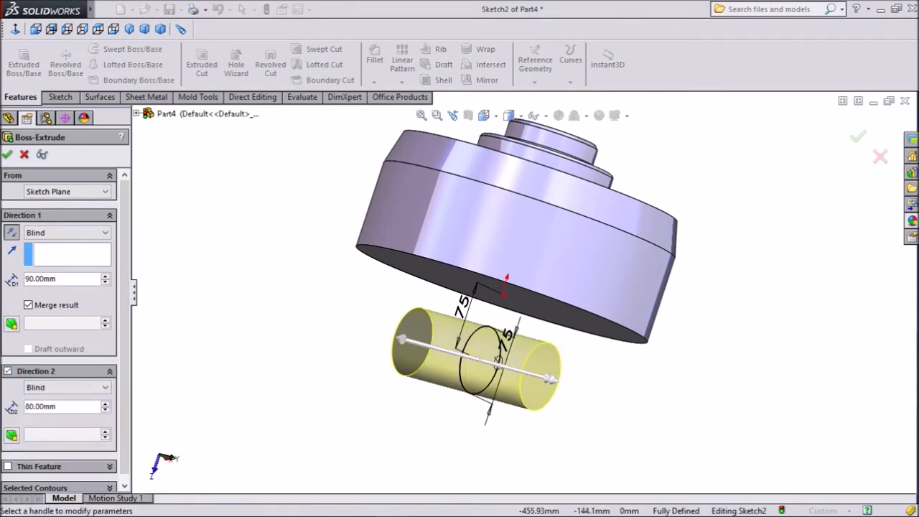
{"action": "middle_click_drag", "start_coordinate": [719, 323], "coordinate": [689, 327]}
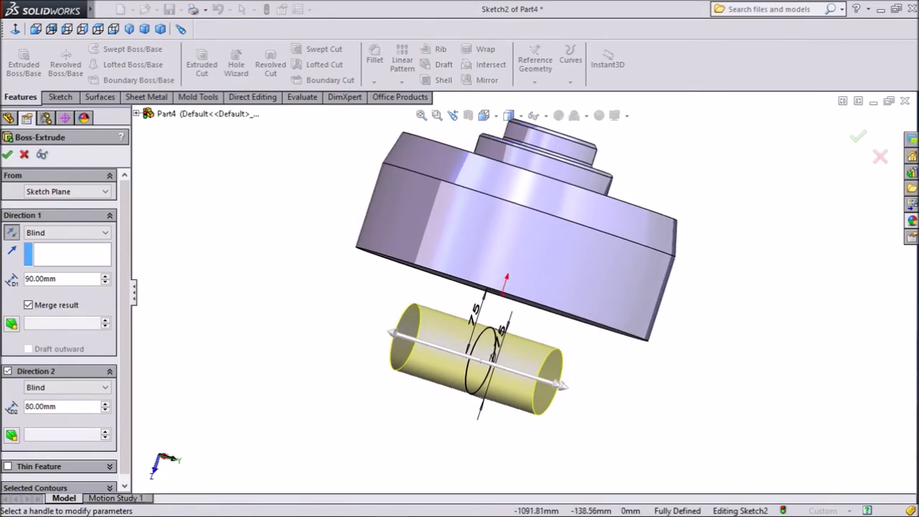
{"action": "key", "text": "Return"}
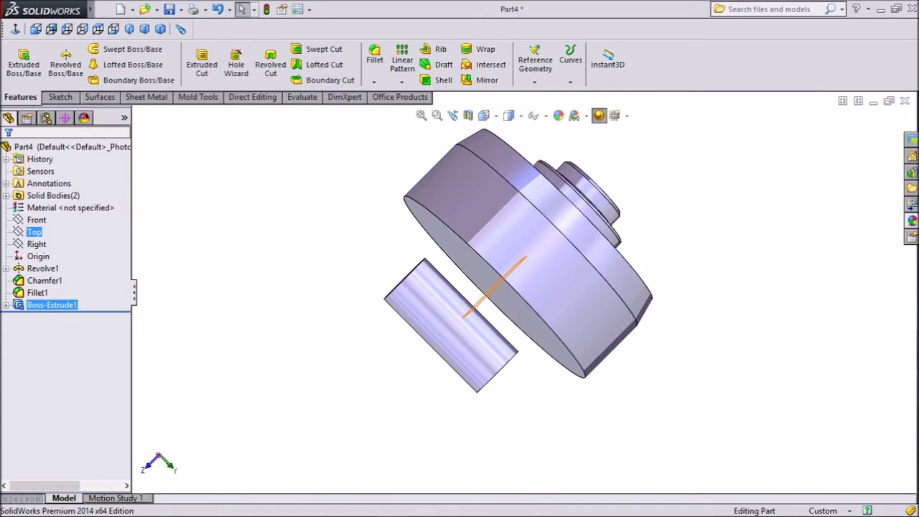
- On a new Top-plane sketch, draw a line chain from the origin along the hub down to the circle
{"action": "left_click", "coordinate": [34, 232]}
{"action": "left_click", "coordinate": [48, 216]}
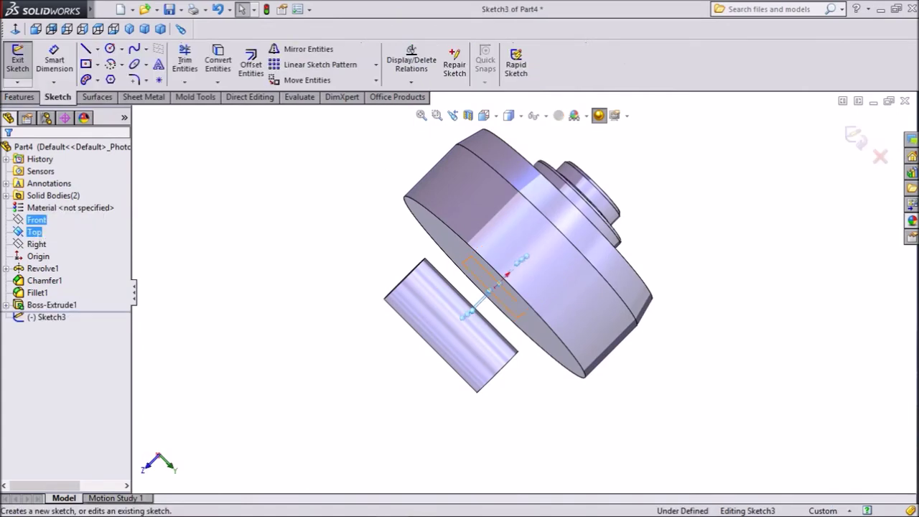
{"action": "left_click", "coordinate": [97, 29]}
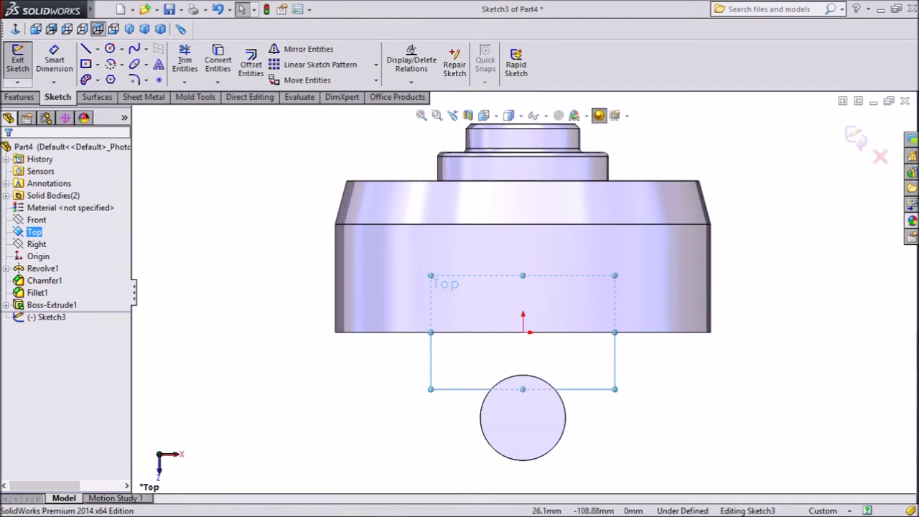
{"action": "scroll", "coordinate": [559, 468], "scroll_direction": "down", "scroll_amount": 2}
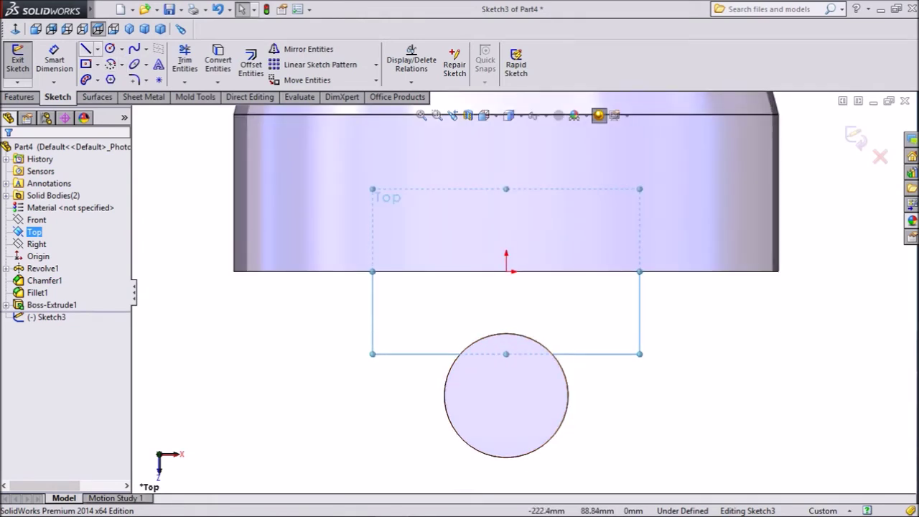
{"action": "left_click", "coordinate": [86, 48]}
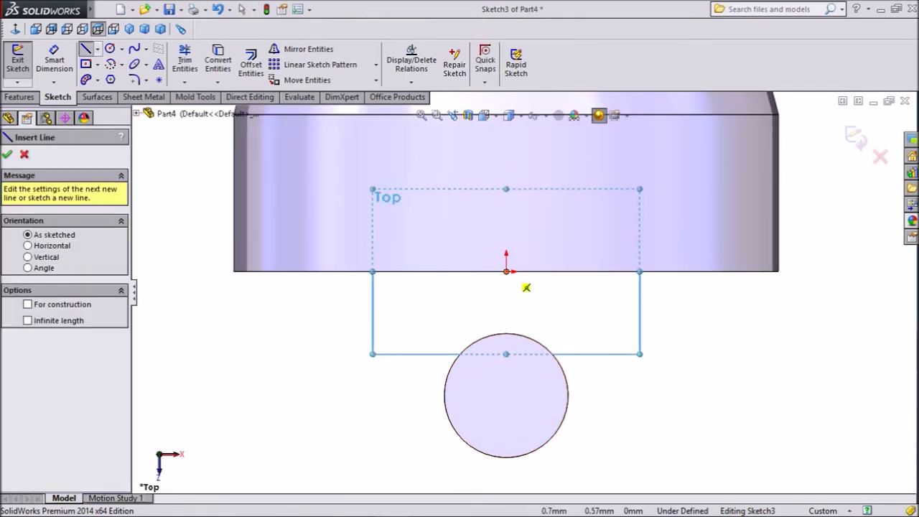
{"action": "left_click", "coordinate": [507, 272]}
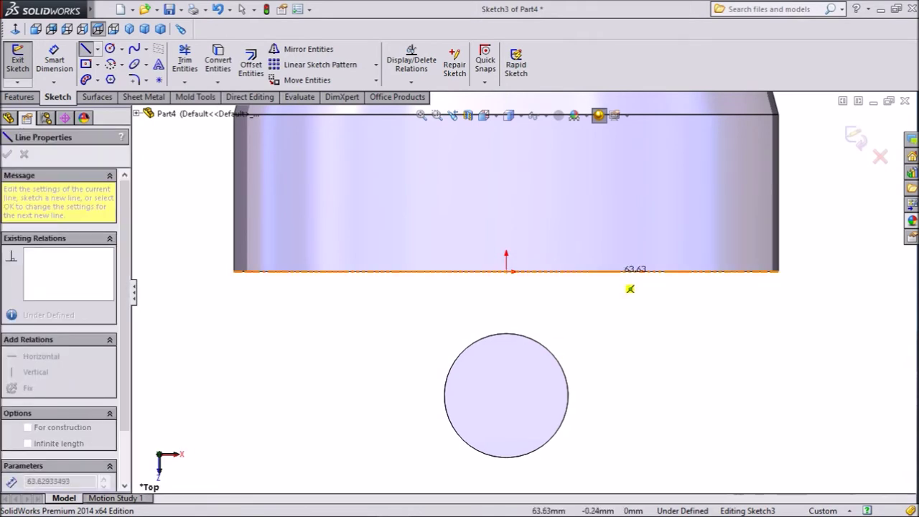
{"action": "left_click", "coordinate": [611, 271]}
{"action": "left_click", "coordinate": [612, 318]}
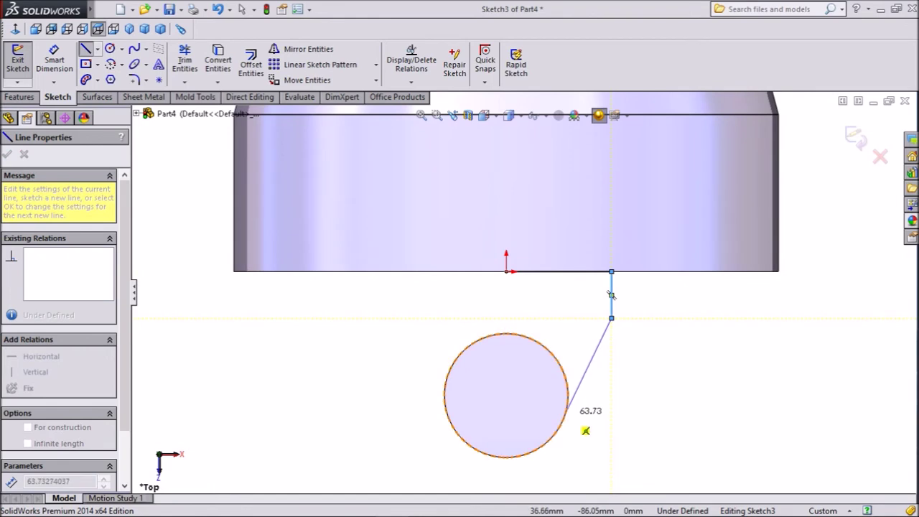
{"action": "left_click", "coordinate": [566, 413]}
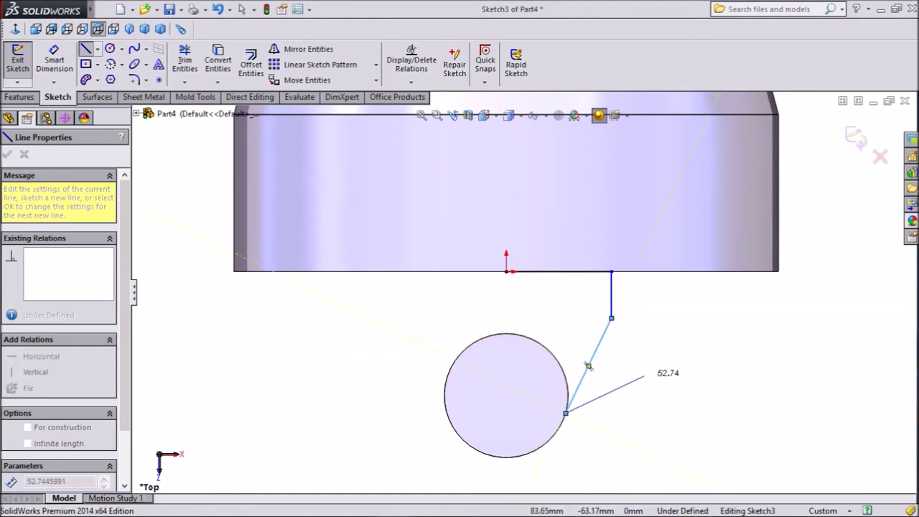
{"action": "right_click", "coordinate": [588, 366]}
{"action": "left_click", "coordinate": [679, 108]}
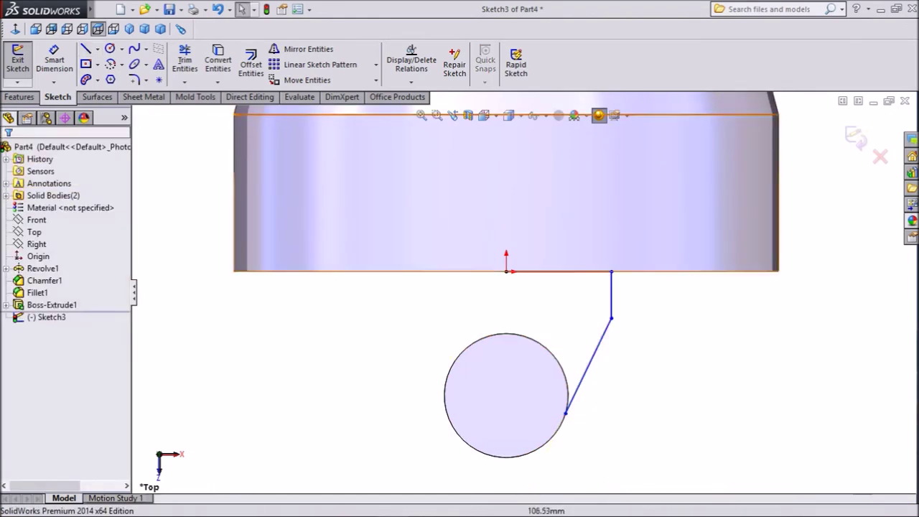
- Add a vertical centerline down from the origin and place a dimension on the top line
{"action": "left_click", "coordinate": [97, 49]}
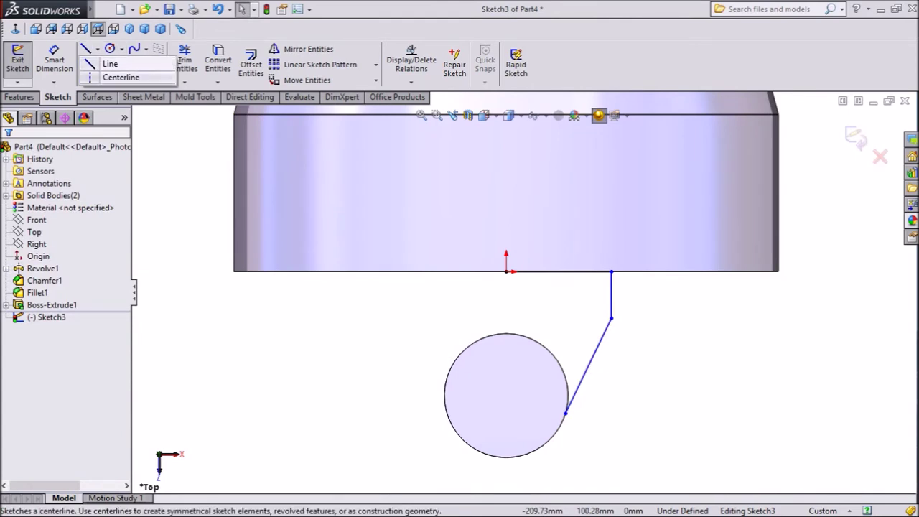
{"action": "left_click", "coordinate": [119, 77]}
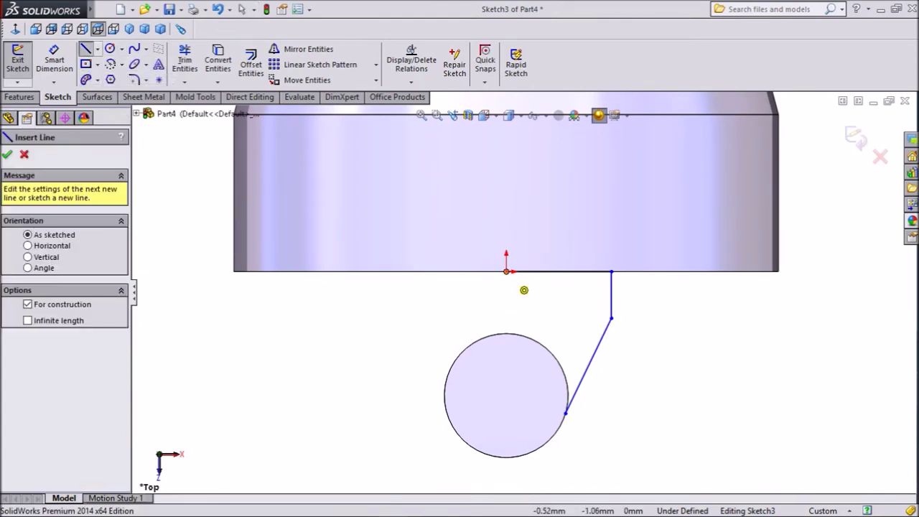
{"action": "left_click", "coordinate": [507, 271]}
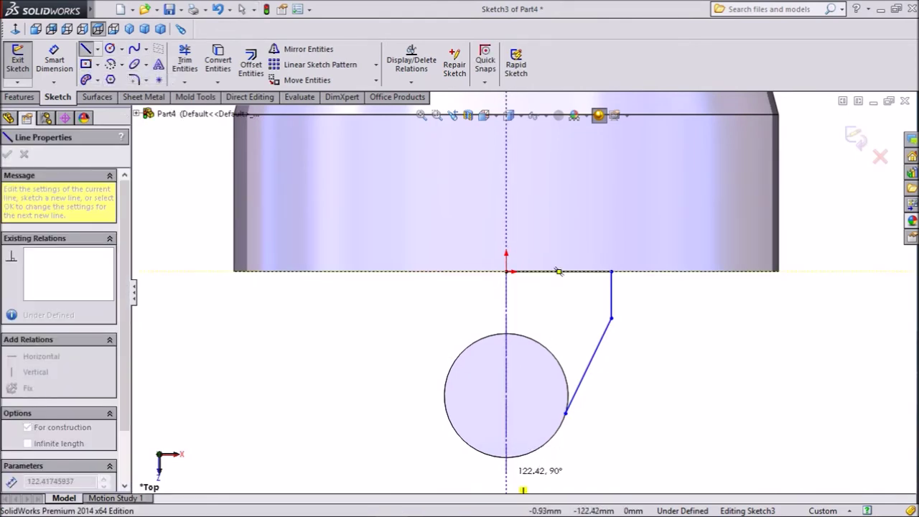
{"action": "right_click", "coordinate": [507, 373]}
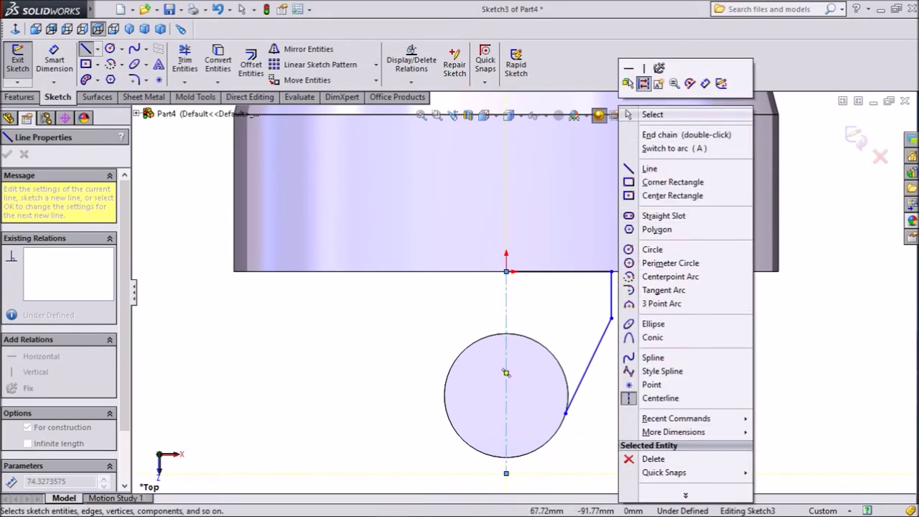
{"action": "key", "text": "Escape"}
{"action": "left_click", "coordinate": [54, 61]}
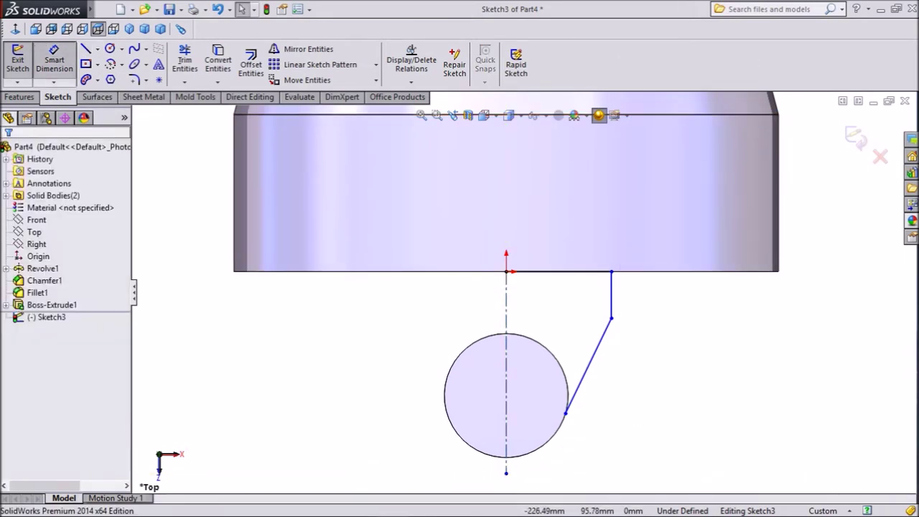
{"action": "left_click", "coordinate": [561, 272]}
{"action": "left_click", "coordinate": [546, 240]}
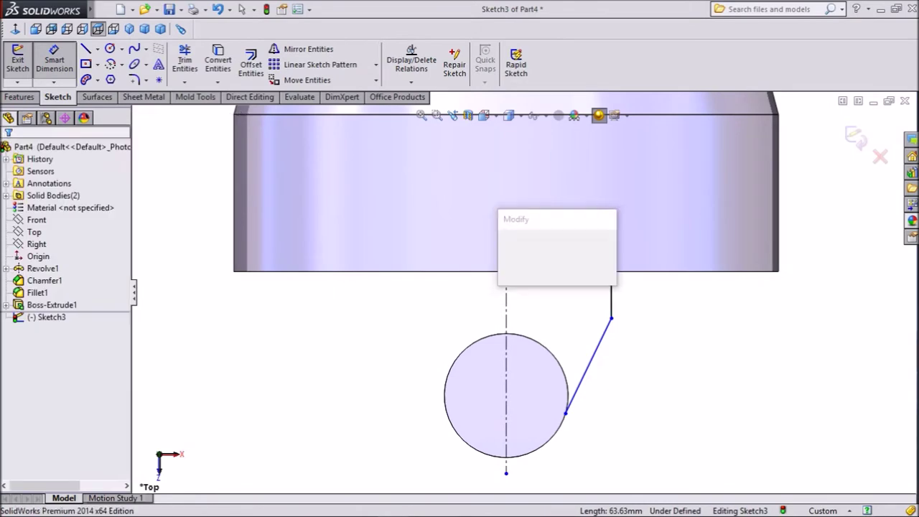
- Set the top line to 50 mm and the vertical edge to 25 mm
{"action": "type", "text": "50"}
{"action": "key", "text": "Return"}
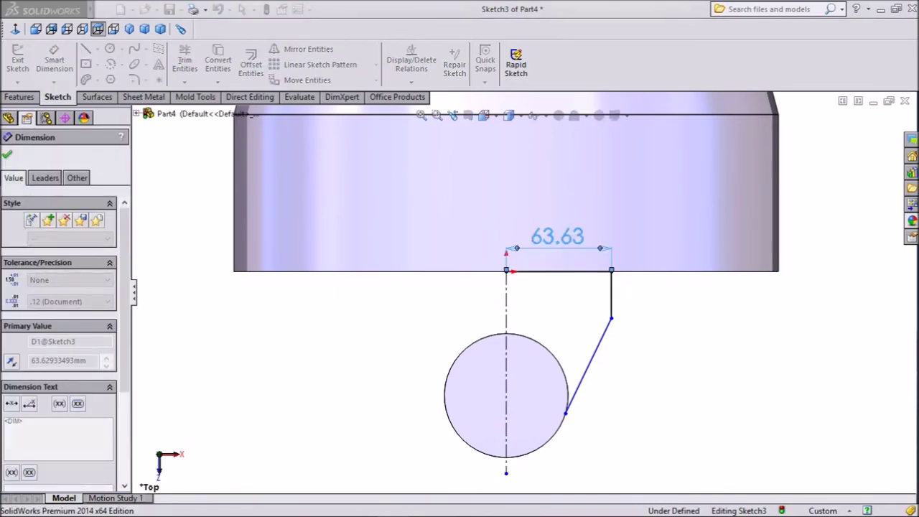
{"action": "left_click", "coordinate": [589, 302]}
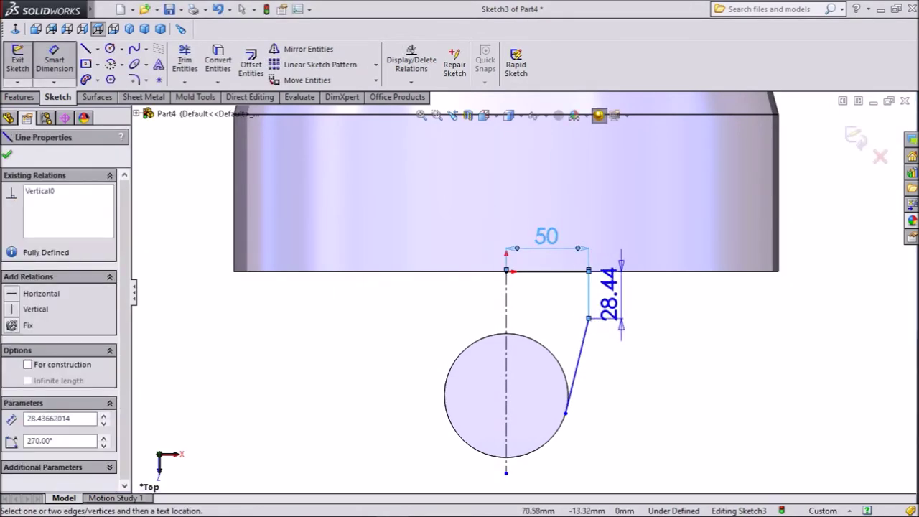
{"action": "left_click", "coordinate": [609, 287]}
{"action": "type", "text": "25"}
{"action": "key", "text": "Return"}
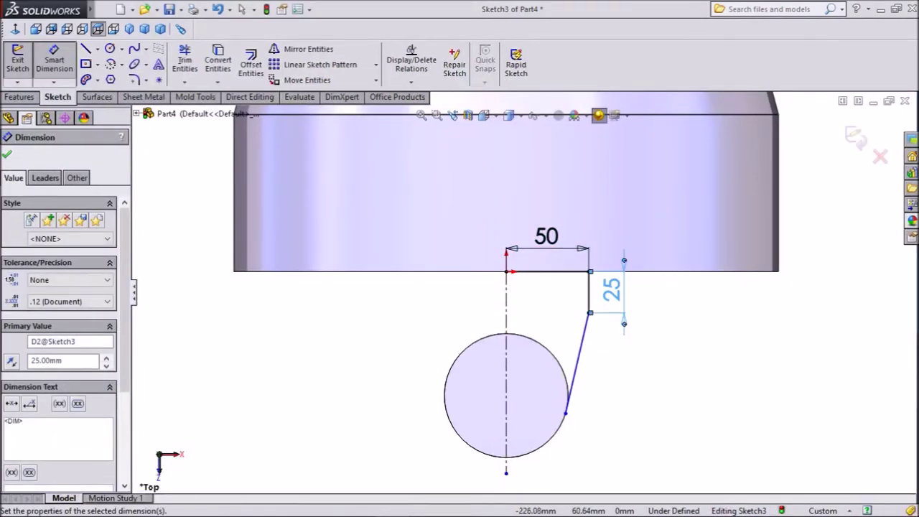
{"action": "left_click", "coordinate": [7, 154]}
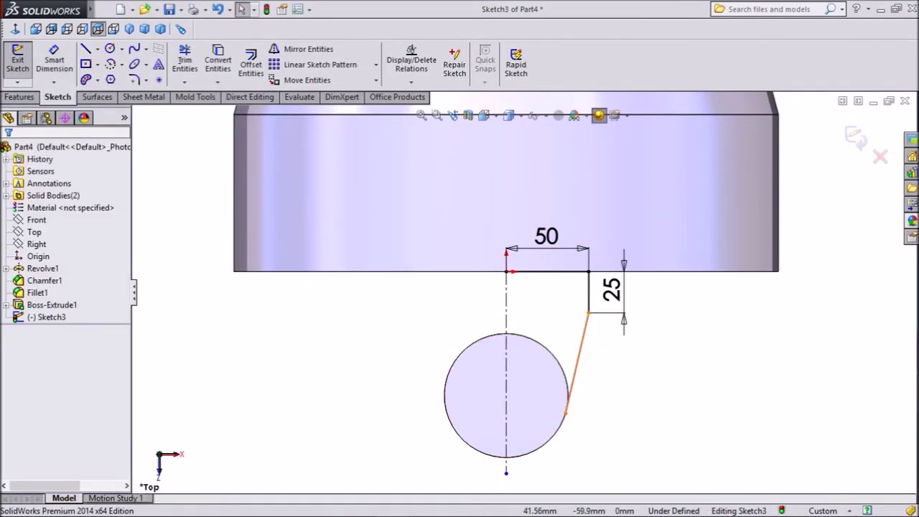
- Make the slanted line tangent to the circle
{"action": "left_click", "coordinate": [567, 404]}
{"action": "left_click", "coordinate": [565, 404], "text": "ctrl"}
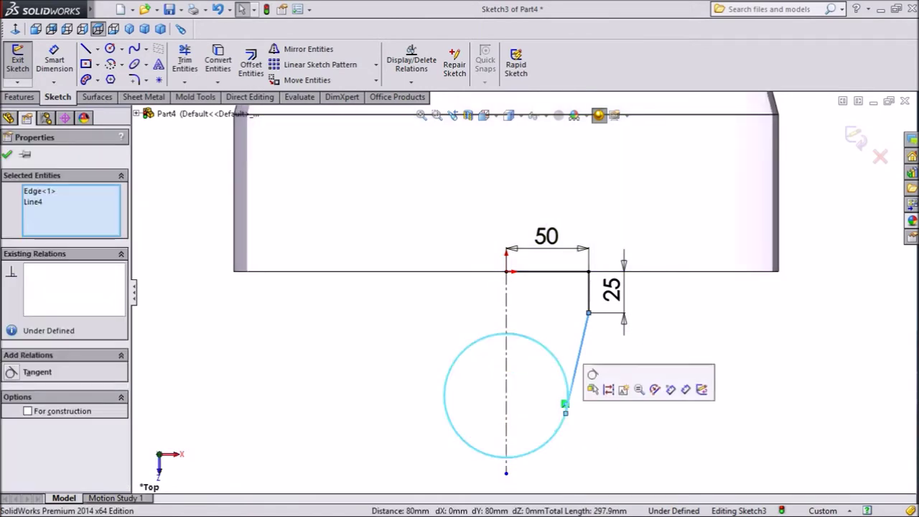
{"action": "left_click", "coordinate": [593, 389]}
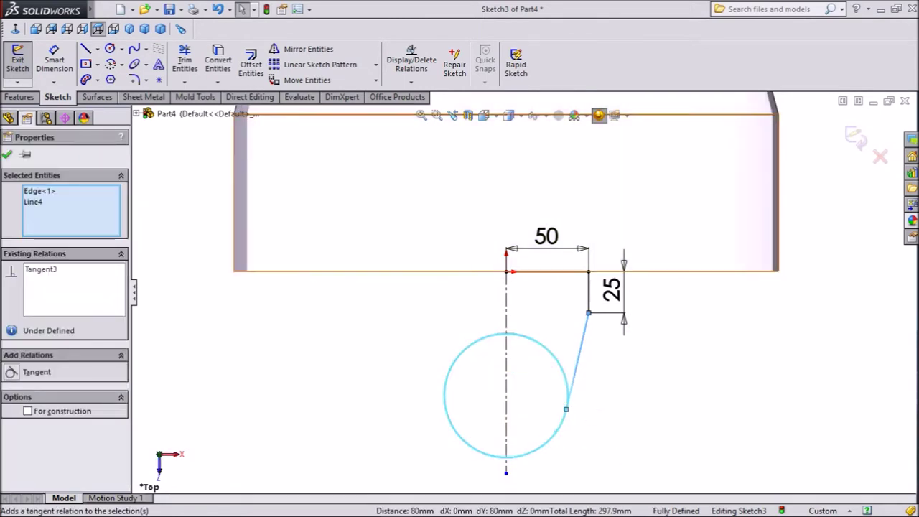
{"action": "key", "text": "Escape"}
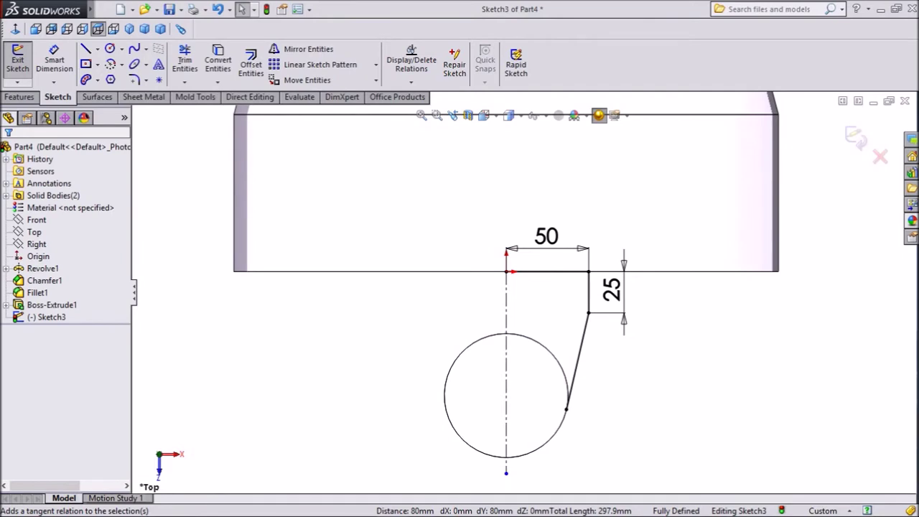
- Mirror the slanted, vertical and top horizontal lines about the vertical centreline
{"action": "left_click", "coordinate": [309, 49]}
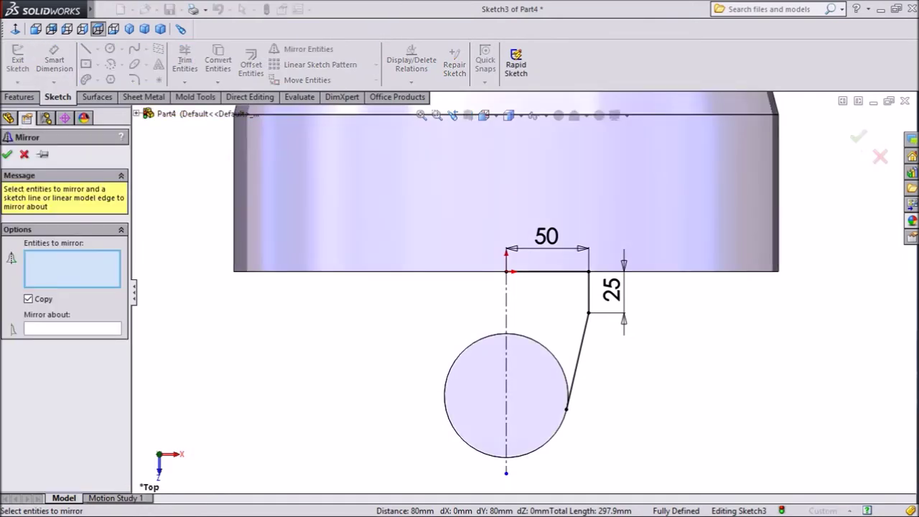
{"action": "left_click", "coordinate": [578, 359]}
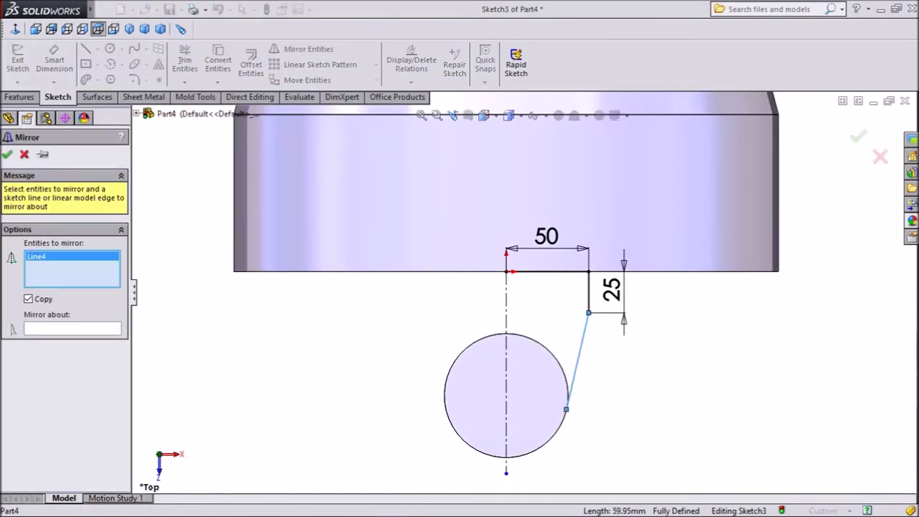
{"action": "left_click", "coordinate": [589, 291]}
{"action": "left_click", "coordinate": [548, 271]}
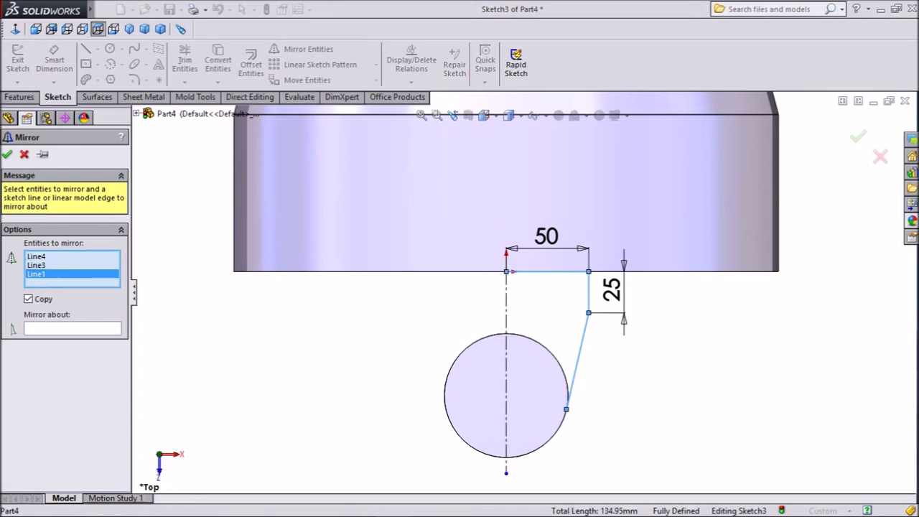
{"action": "left_click", "coordinate": [72, 328]}
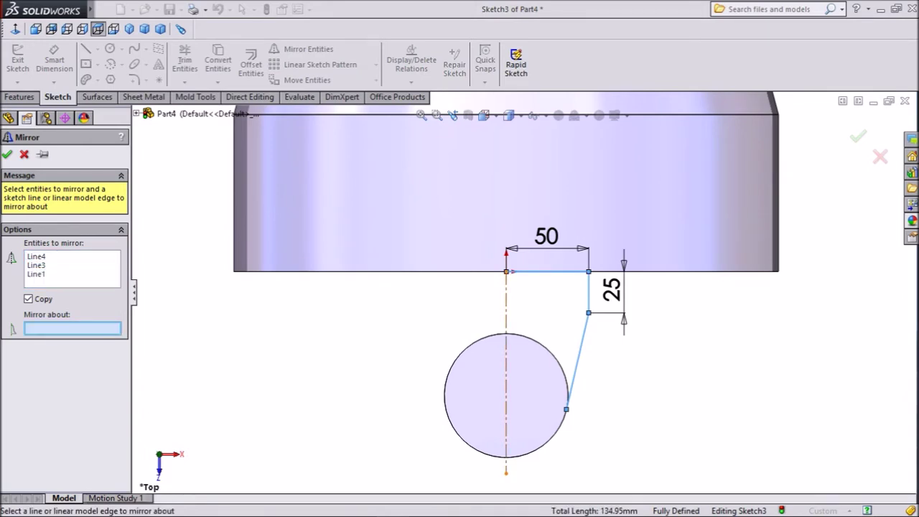
{"action": "left_click", "coordinate": [506, 431]}
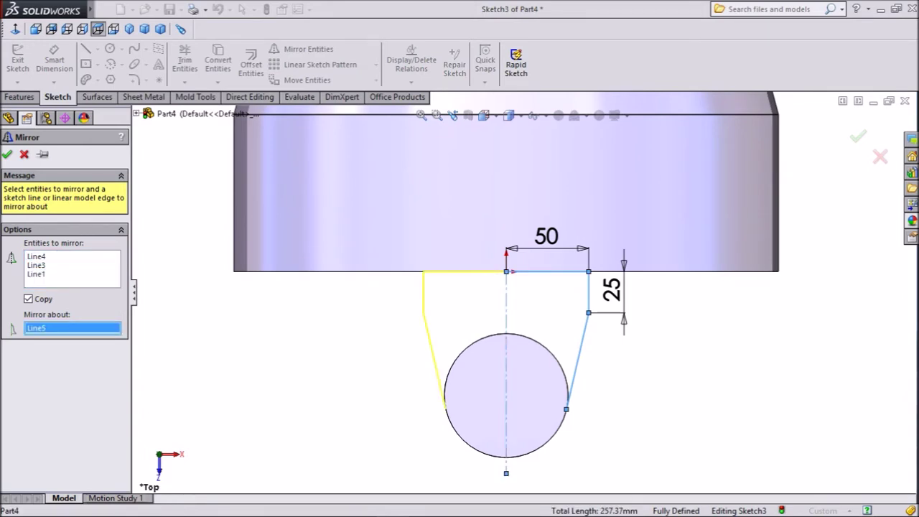
{"action": "key", "text": "Return"}
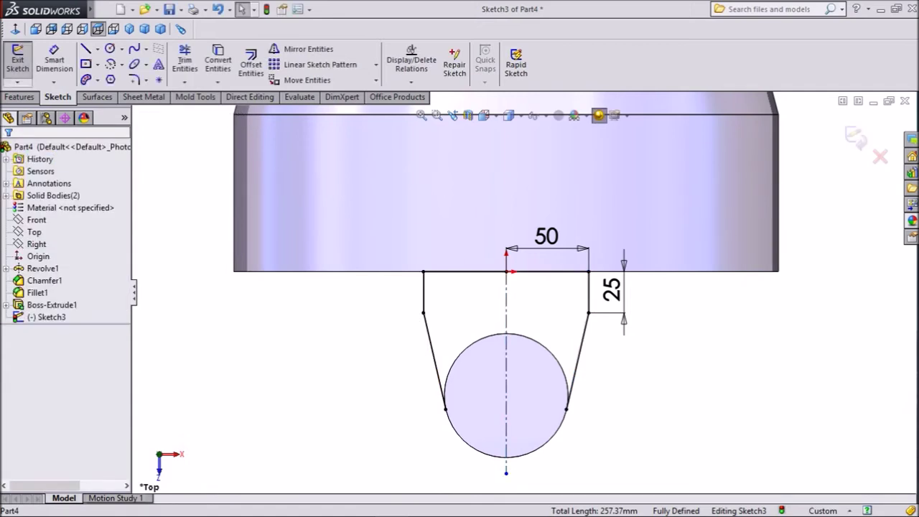
- Close the profile with a horizontal line between the circle's two tangent points
{"action": "left_click", "coordinate": [85, 49]}
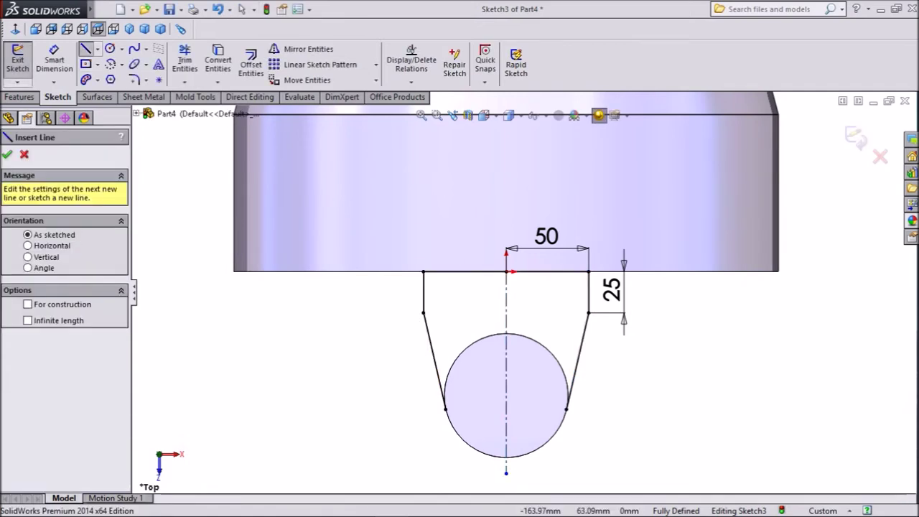
{"action": "left_click", "coordinate": [446, 409]}
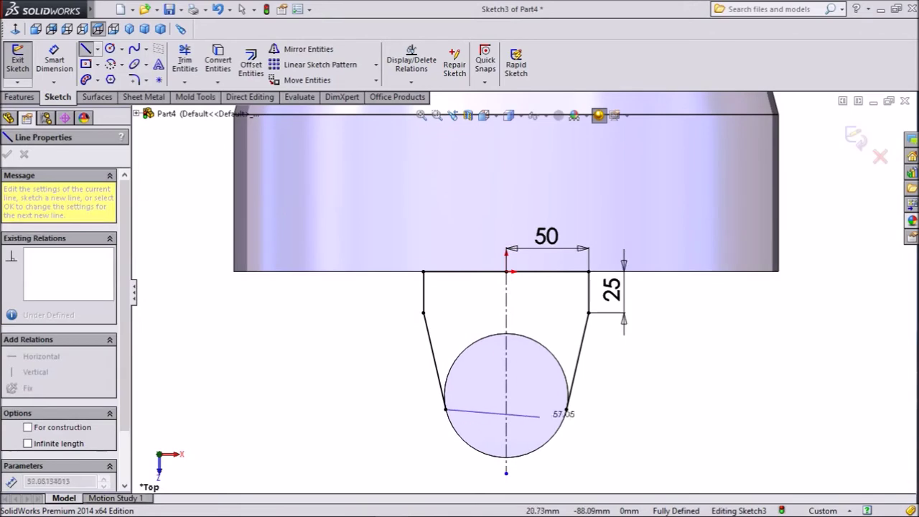
{"action": "left_click", "coordinate": [567, 409]}
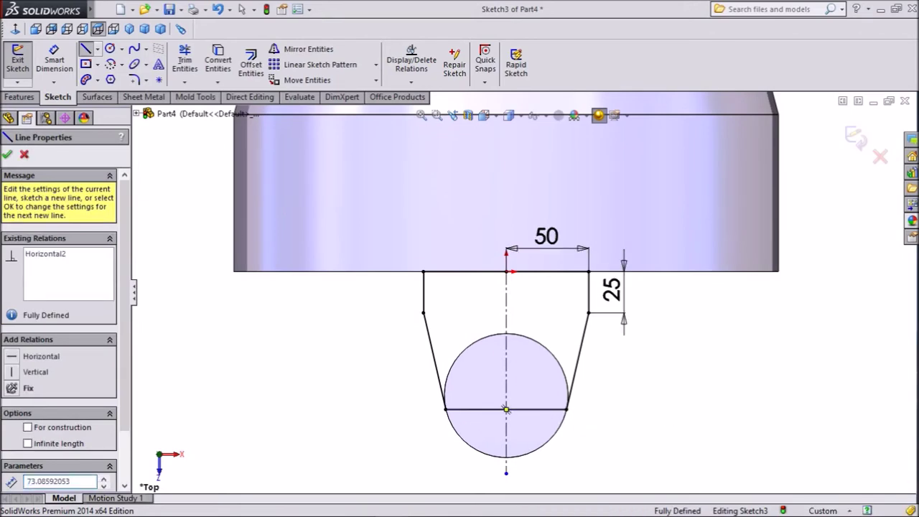
{"action": "right_click", "coordinate": [655, 145]}
{"action": "left_click", "coordinate": [701, 153]}
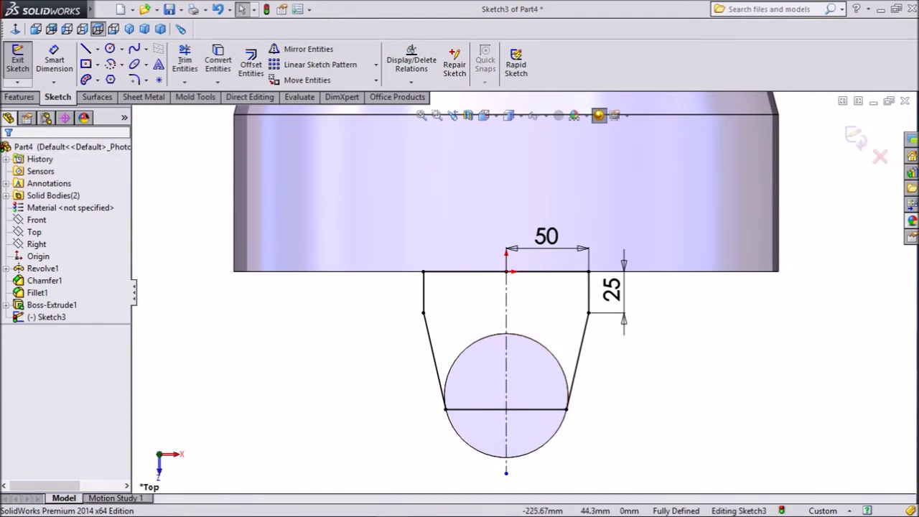
{"action": "left_click", "coordinate": [20, 97]}
- Extrude the arm sketch 12.5 mm Blind in the reversed direction, starting from a 60 mm offset
{"action": "left_click", "coordinate": [24, 64]}
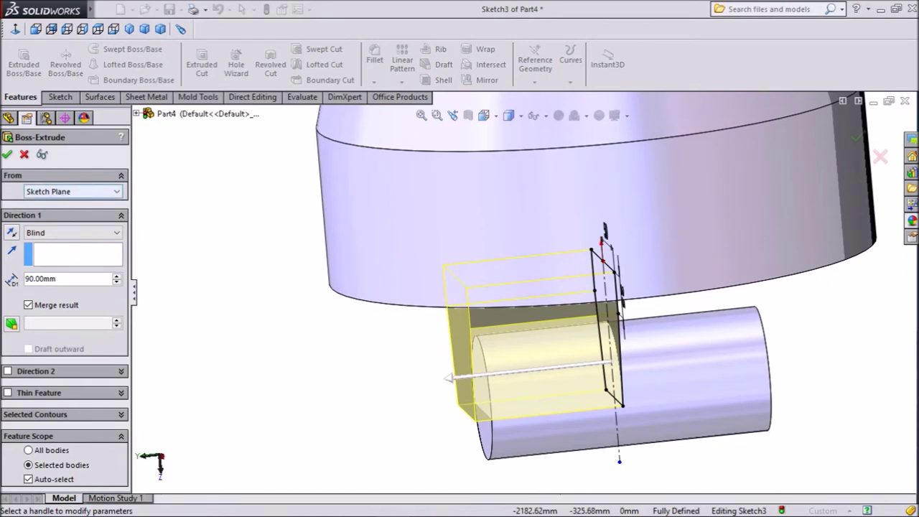
{"action": "left_click", "coordinate": [72, 192]}
{"action": "left_click", "coordinate": [43, 229]}
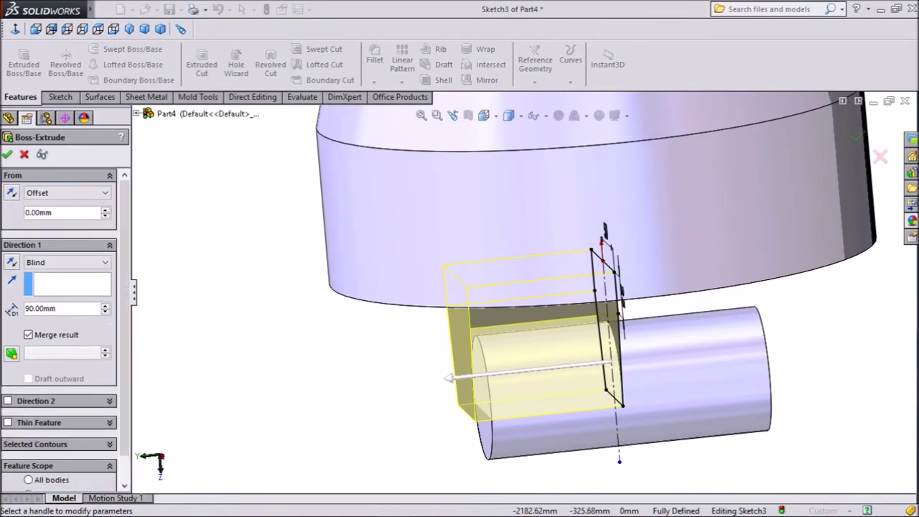
{"action": "type", "text": "60"}
{"action": "key", "text": "Return"}
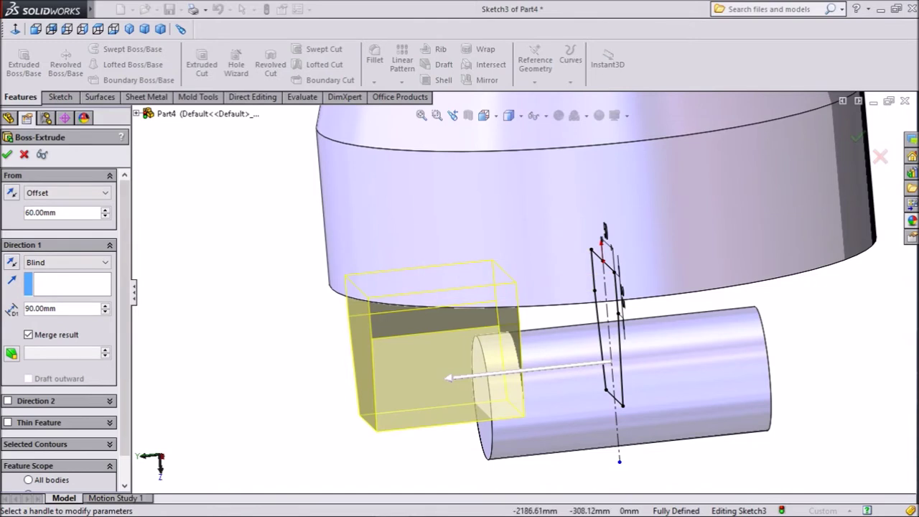
{"action": "left_click", "coordinate": [40, 308]}
{"action": "type", "text": "12.5"}
{"action": "key", "text": "Return"}
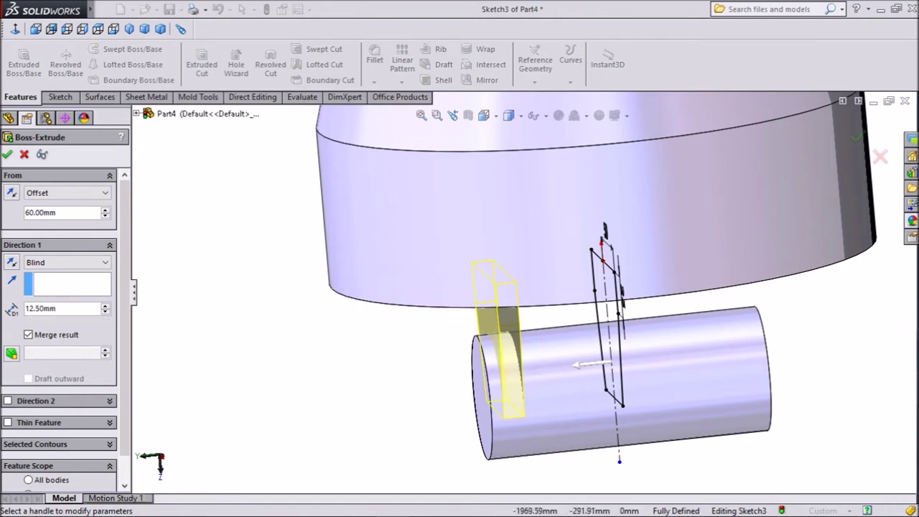
{"action": "left_click", "coordinate": [11, 262]}
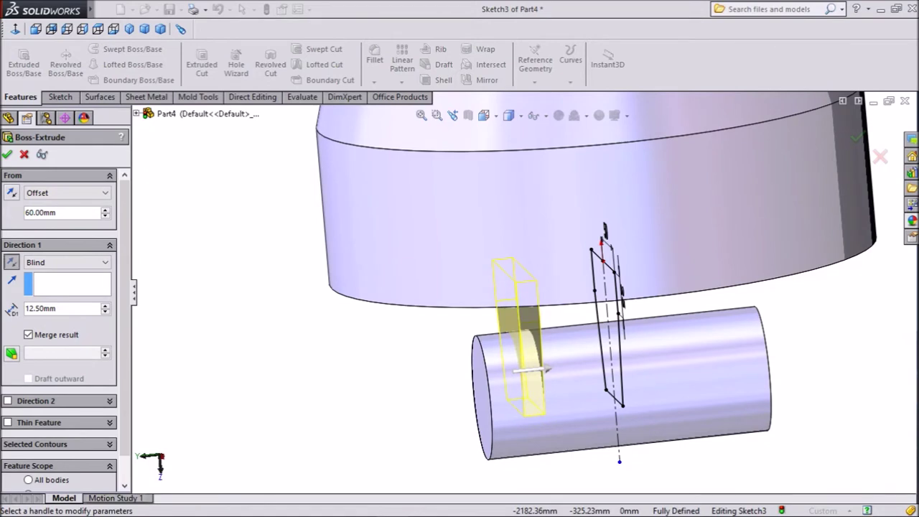
{"action": "left_click", "coordinate": [7, 155]}
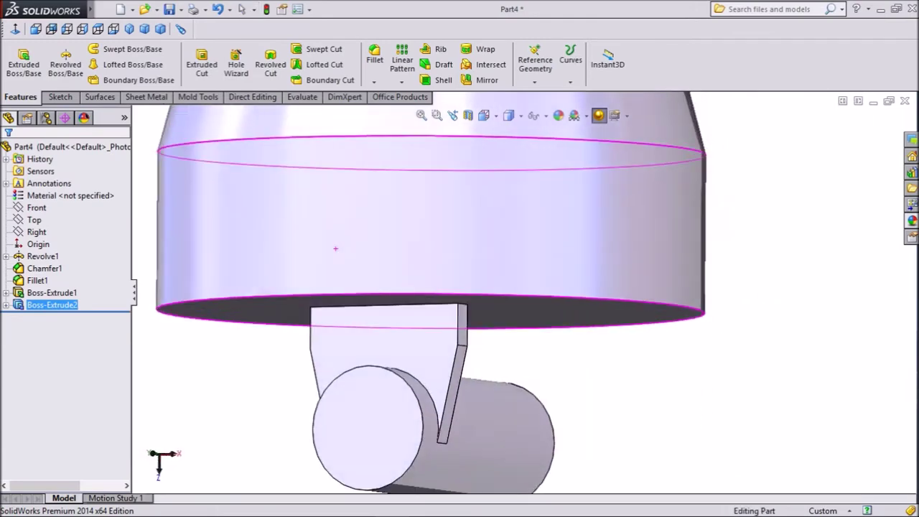
- Mirror Boss-Extrude2 across the Top plane, then orbit to view the model's underside
{"action": "middle_click_drag", "start_coordinate": [525, 302], "coordinate": [525, 237]}
{"action": "scroll", "coordinate": [524, 273], "scroll_direction": "down", "scroll_amount": 2}
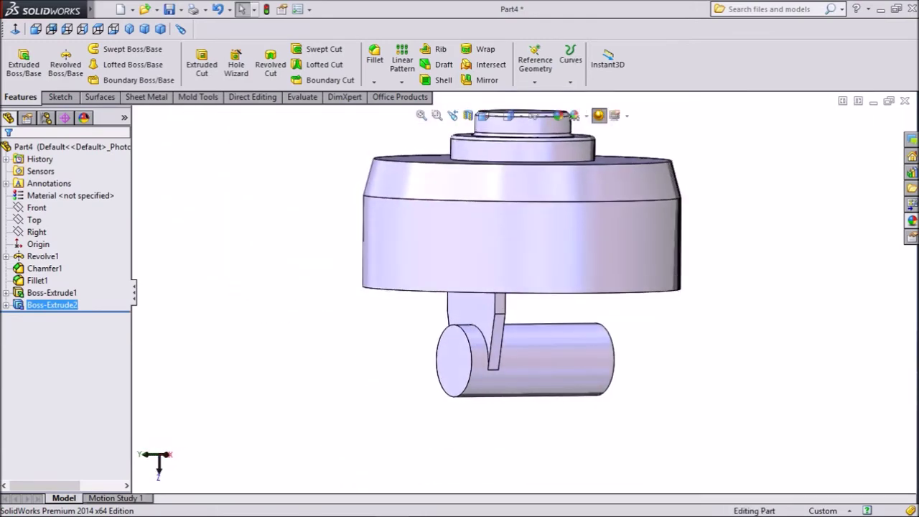
{"action": "left_click", "coordinate": [402, 82]}
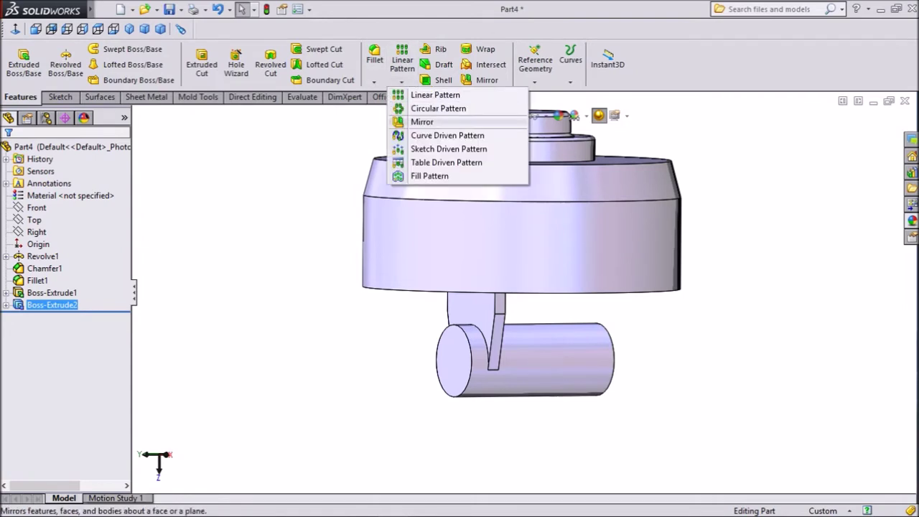
{"action": "left_click", "coordinate": [422, 121]}
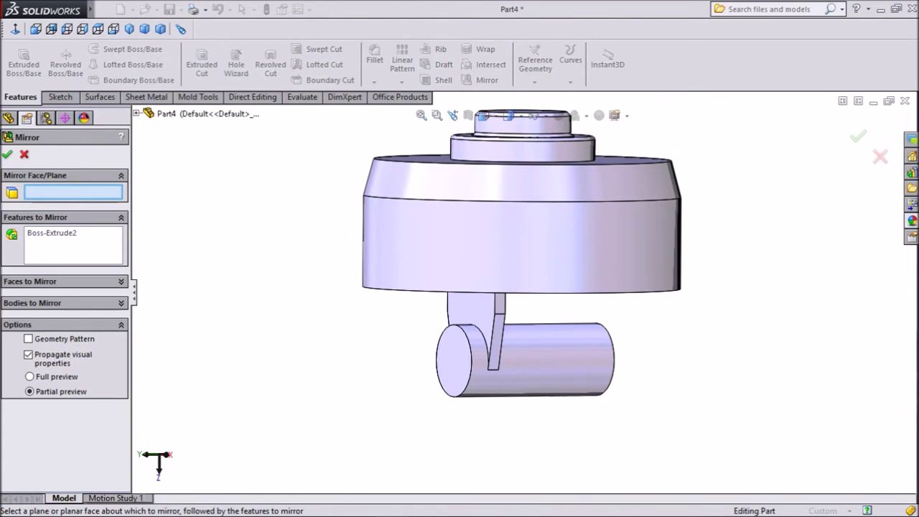
{"action": "left_click", "coordinate": [136, 113]}
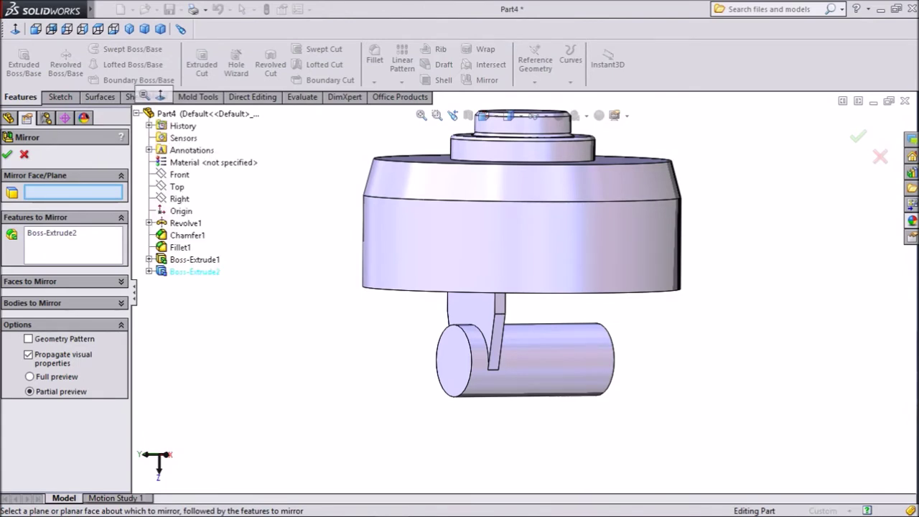
{"action": "left_click", "coordinate": [177, 187]}
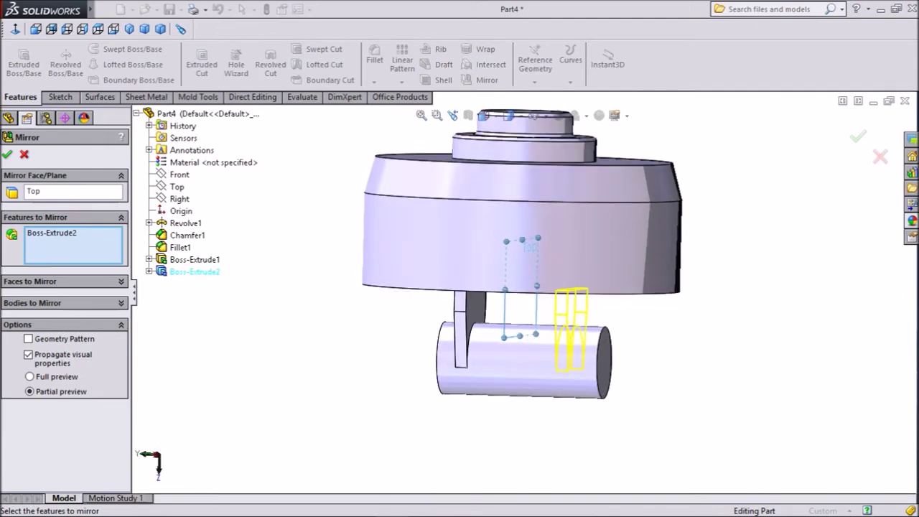
{"action": "left_click", "coordinate": [7, 154]}
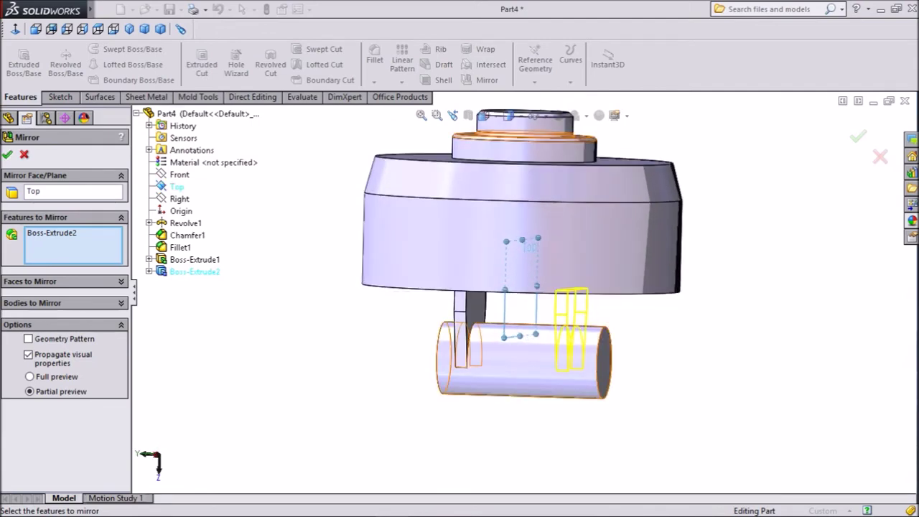
{"action": "middle_click_drag", "start_coordinate": [521, 273], "coordinate": [514, 216]}
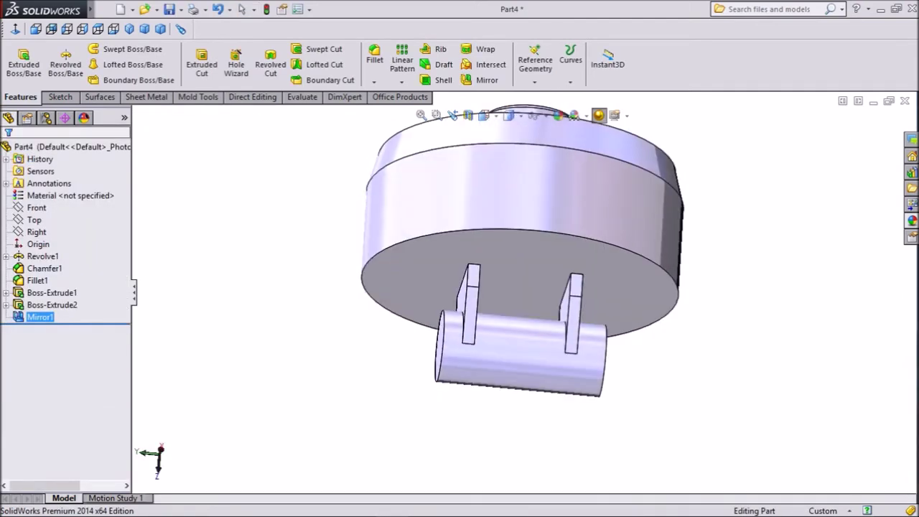
{"action": "middle_click_drag", "start_coordinate": [514, 215], "coordinate": [521, 223]}
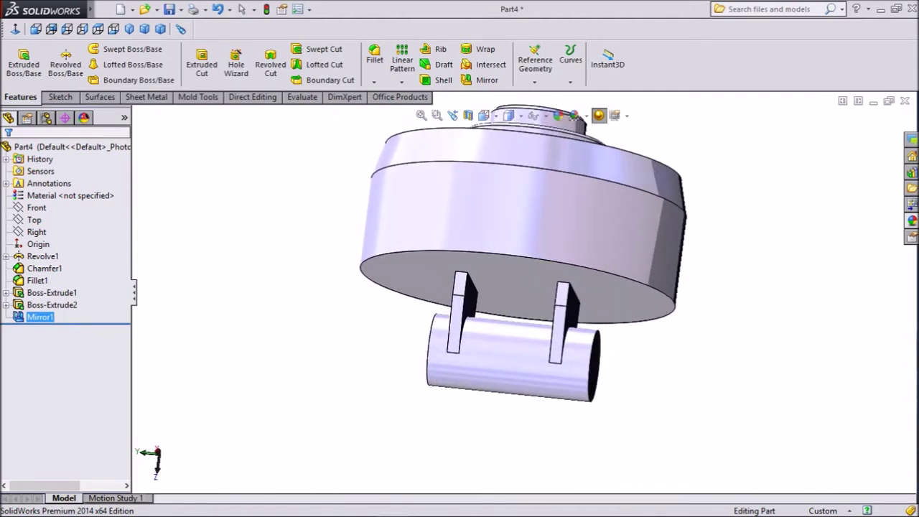
{"action": "left_click", "coordinate": [34, 219]}
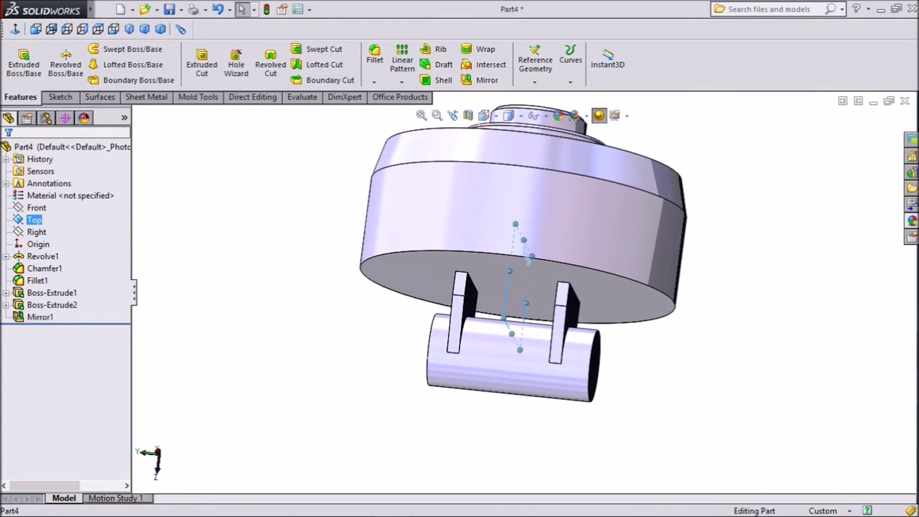
- Start a sketch on the Top plane with a line along the hub's bottom edge and a short vertical drop
{"action": "left_click", "coordinate": [37, 201]}
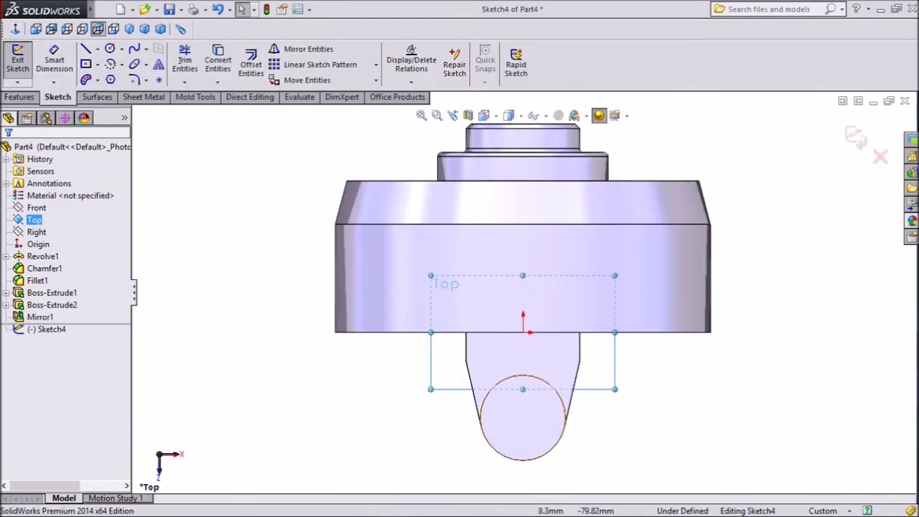
{"action": "scroll", "coordinate": [540, 393], "scroll_direction": "down", "scroll_amount": 2}
{"action": "scroll", "coordinate": [540, 393], "scroll_direction": "down", "scroll_amount": 1}
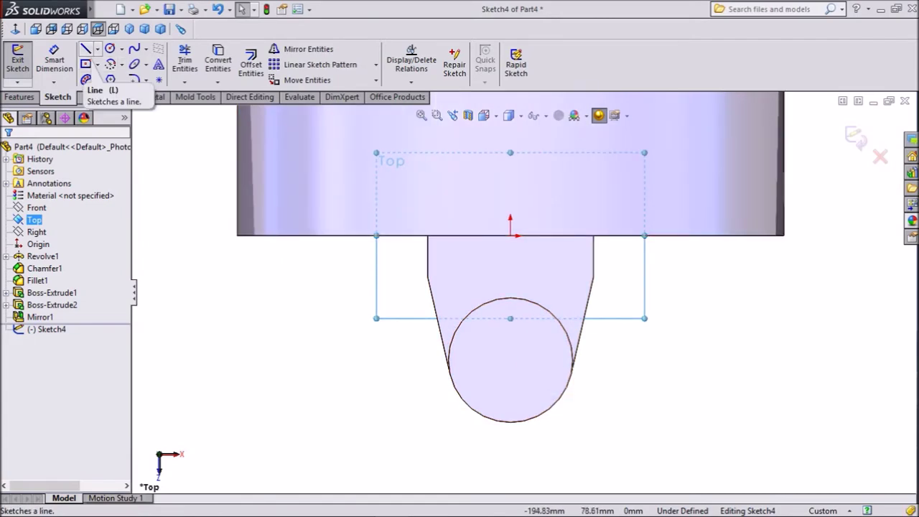
{"action": "left_click", "coordinate": [85, 49]}
{"action": "left_click", "coordinate": [408, 234]}
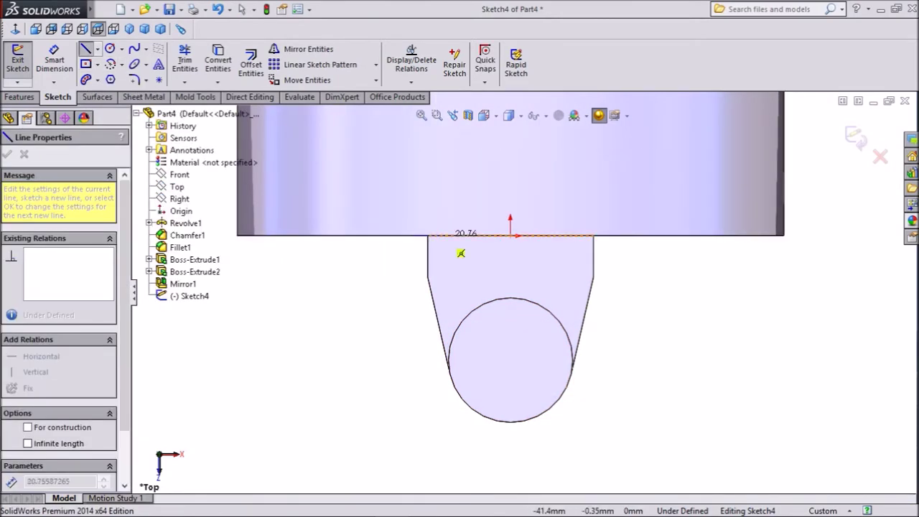
{"action": "left_click", "coordinate": [645, 236]}
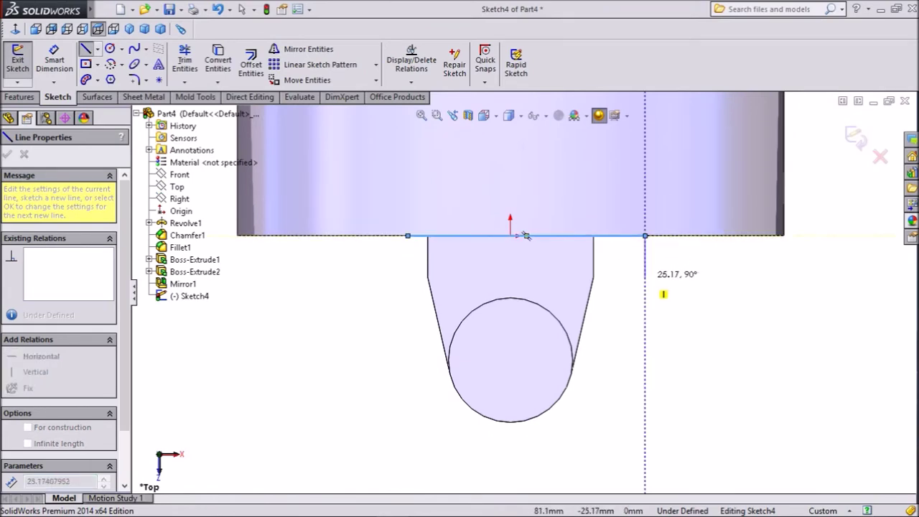
{"action": "left_click", "coordinate": [645, 276]}
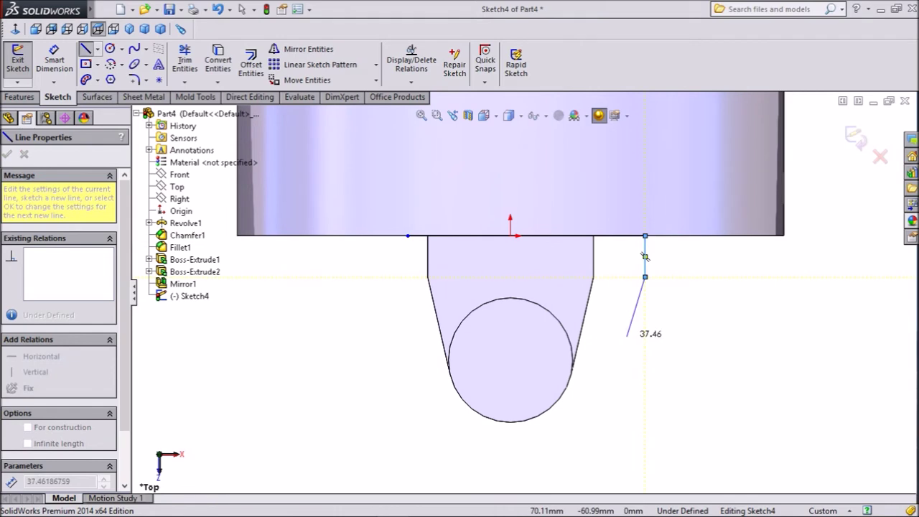
{"action": "right_click", "coordinate": [628, 336]}
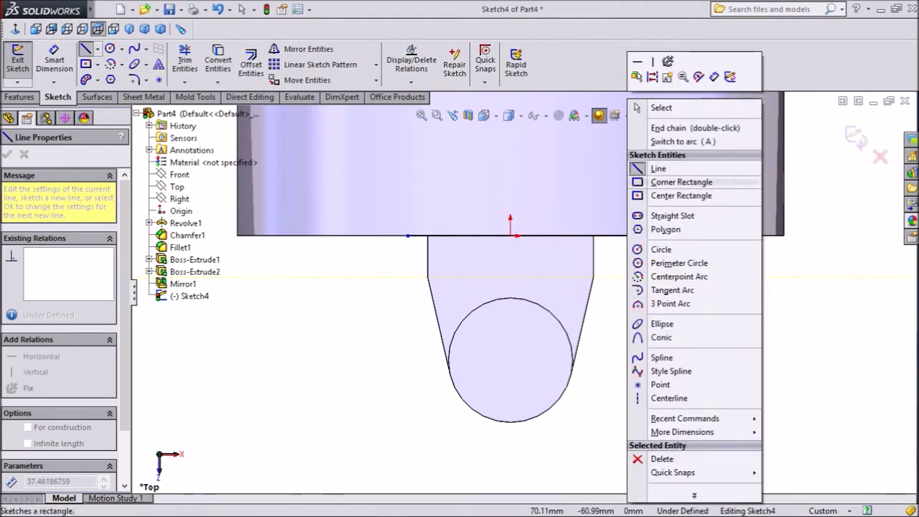
{"action": "left_click", "coordinate": [657, 108]}
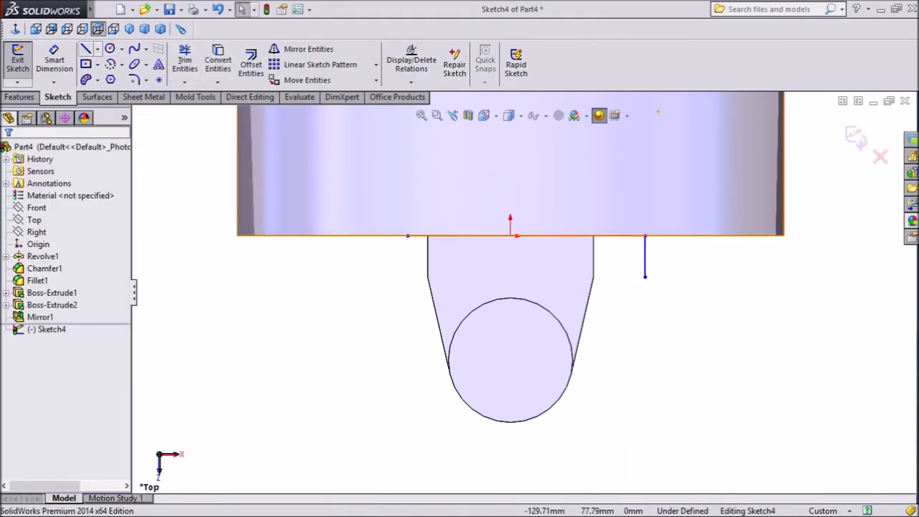
- Draw a horizontal construction centerline through the circle's centre
{"action": "left_click", "coordinate": [97, 49]}
{"action": "left_click", "coordinate": [128, 74]}
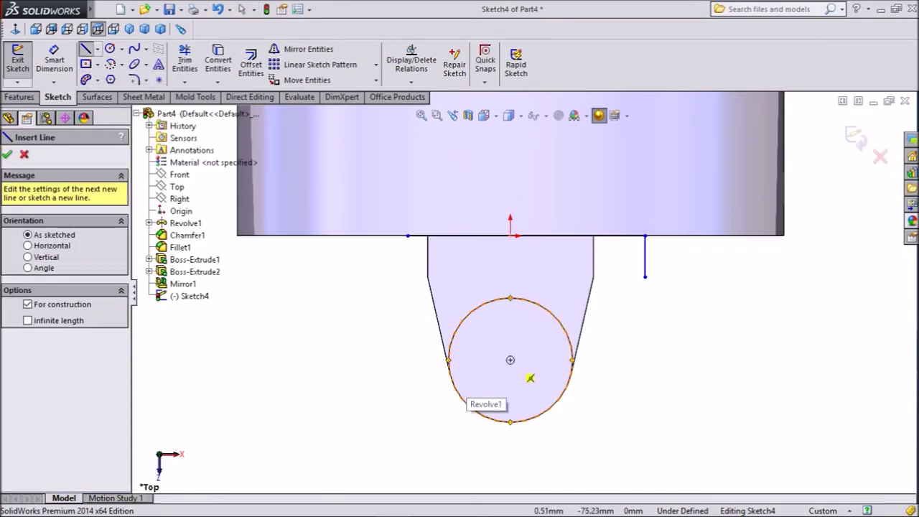
{"action": "left_click", "coordinate": [510, 360]}
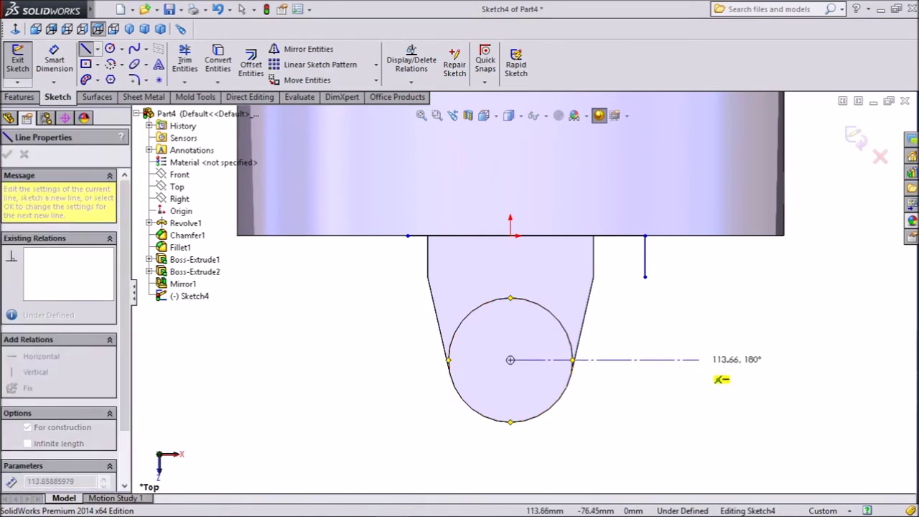
{"action": "right_click", "coordinate": [694, 361]}
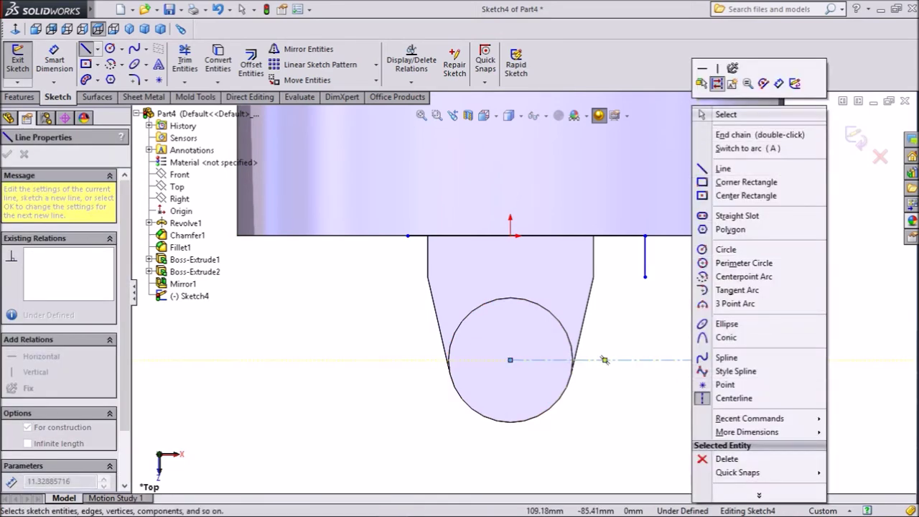
{"action": "left_click", "coordinate": [722, 115]}
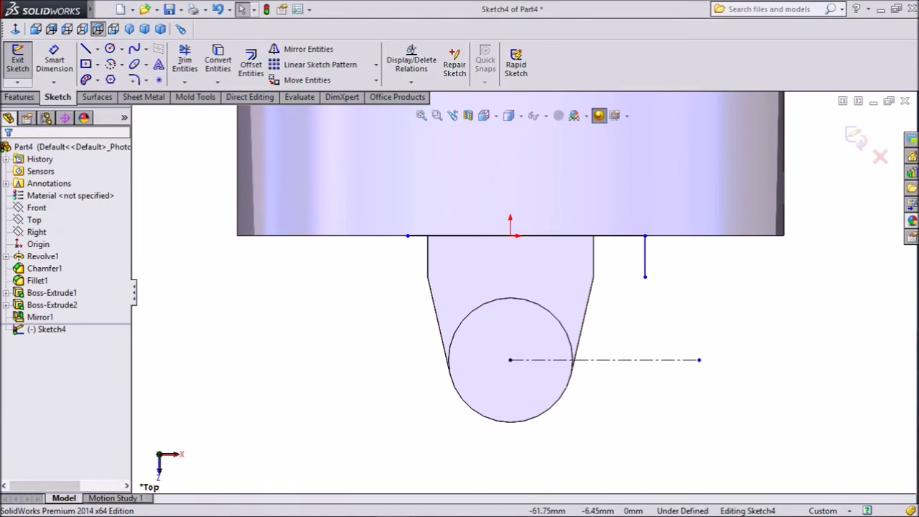
- Draw a slanted line from the vertical segment's end down to the circle
{"action": "left_click", "coordinate": [86, 48]}
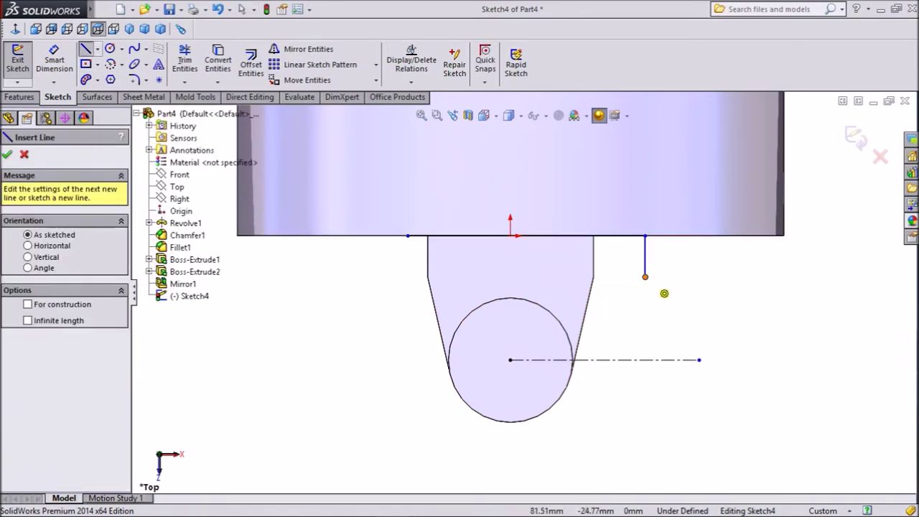
{"action": "left_click", "coordinate": [645, 277]}
{"action": "scroll", "coordinate": [586, 359], "scroll_direction": "down", "scroll_amount": 3}
{"action": "scroll", "coordinate": [546, 345], "scroll_direction": "down", "scroll_amount": 3}
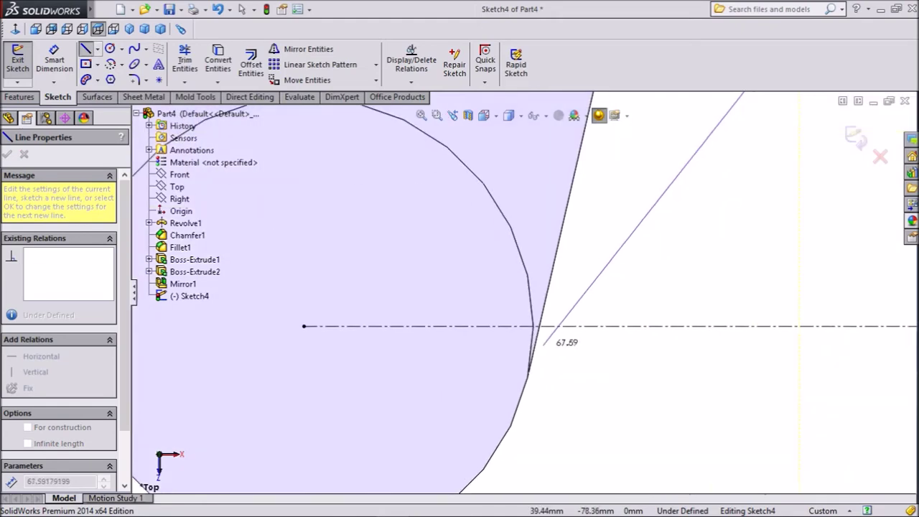
{"action": "left_click", "coordinate": [535, 327]}
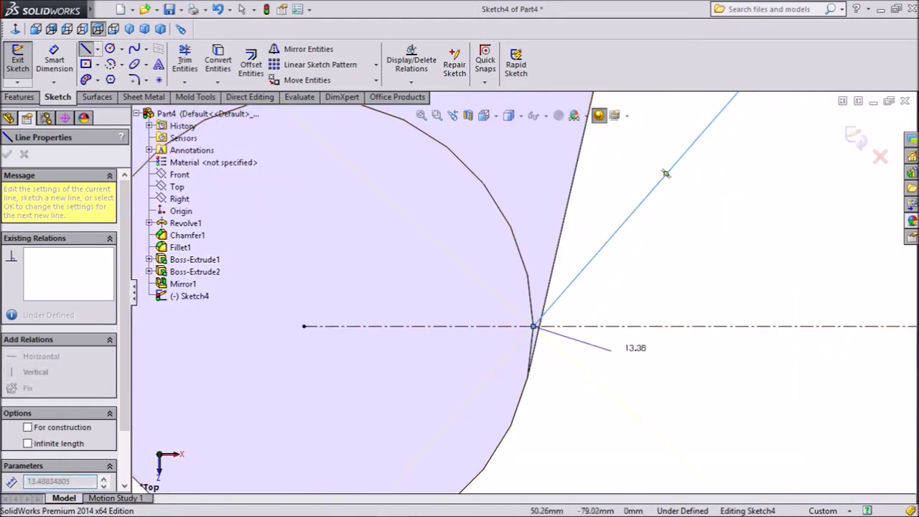
{"action": "scroll", "coordinate": [647, 189], "scroll_direction": "up", "scroll_amount": 3}
{"action": "scroll", "coordinate": [604, 224], "scroll_direction": "up", "scroll_amount": 3}
{"action": "right_click", "coordinate": [580, 245]}
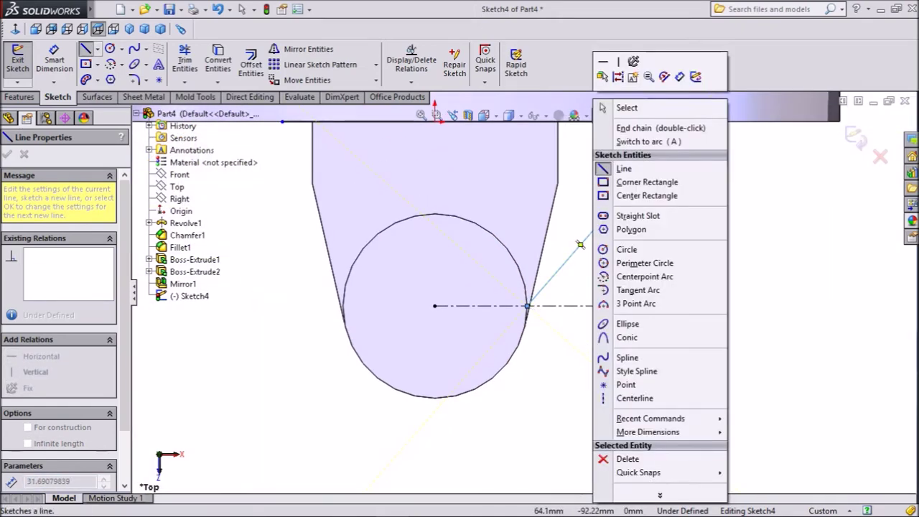
{"action": "key", "text": "Escape"}
{"action": "scroll", "coordinate": [546, 302], "scroll_direction": "up", "scroll_amount": 2}
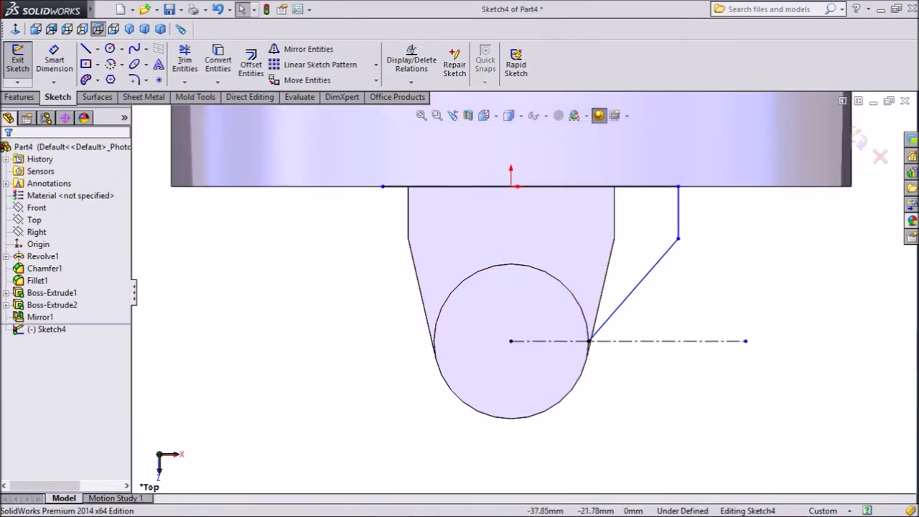
- Draw a short horizontal line extending left from the circle's left side
{"action": "key", "text": "l"}
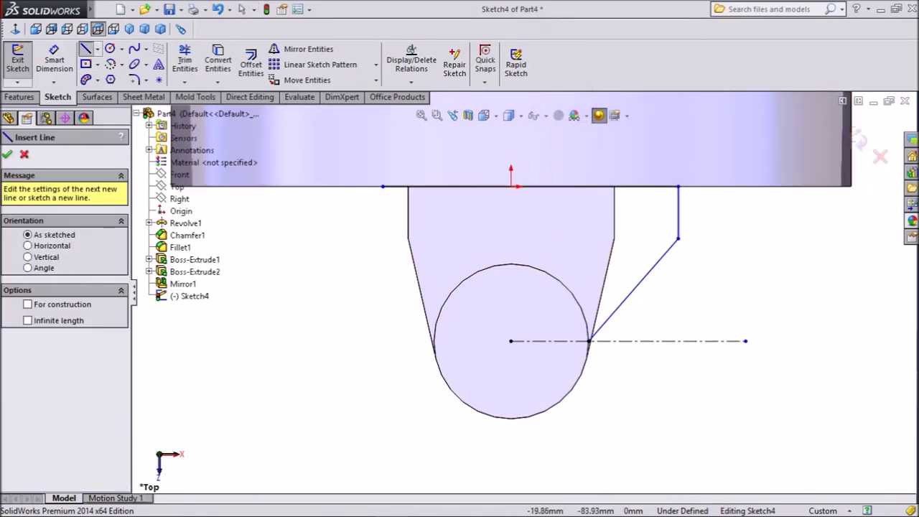
{"action": "scroll", "coordinate": [424, 365], "scroll_direction": "down", "scroll_amount": 4}
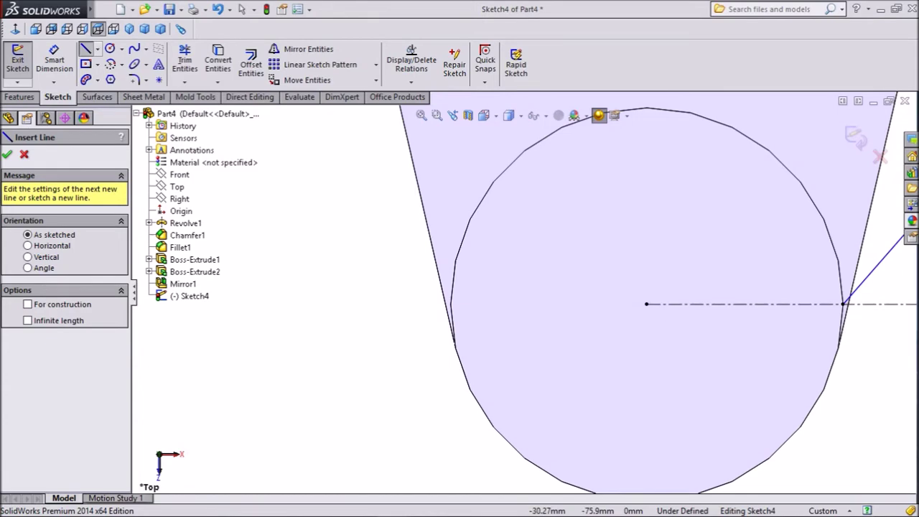
{"action": "left_click", "coordinate": [451, 304]}
{"action": "scroll", "coordinate": [434, 309], "scroll_direction": "up", "scroll_amount": 3}
{"action": "scroll", "coordinate": [425, 305], "scroll_direction": "up", "scroll_amount": 3}
{"action": "left_click", "coordinate": [398, 295]}
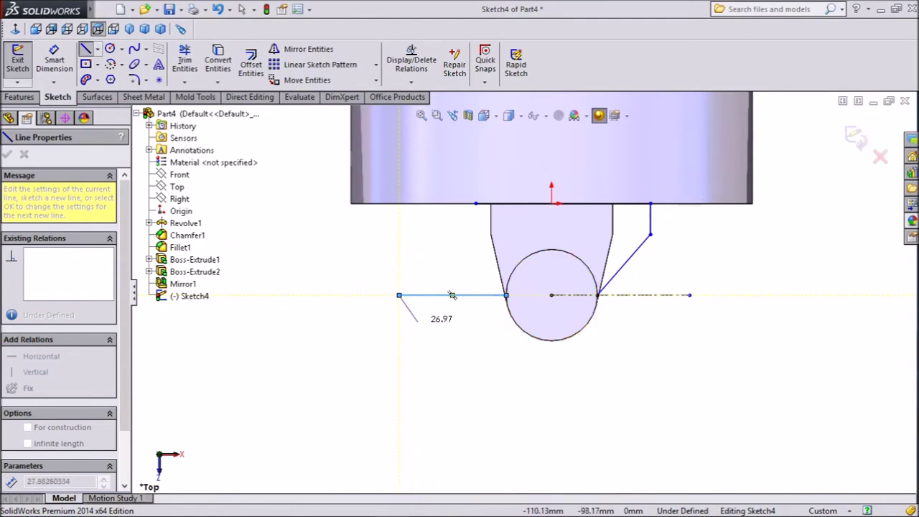
{"action": "right_click", "coordinate": [418, 296]}
{"action": "left_click", "coordinate": [452, 108]}
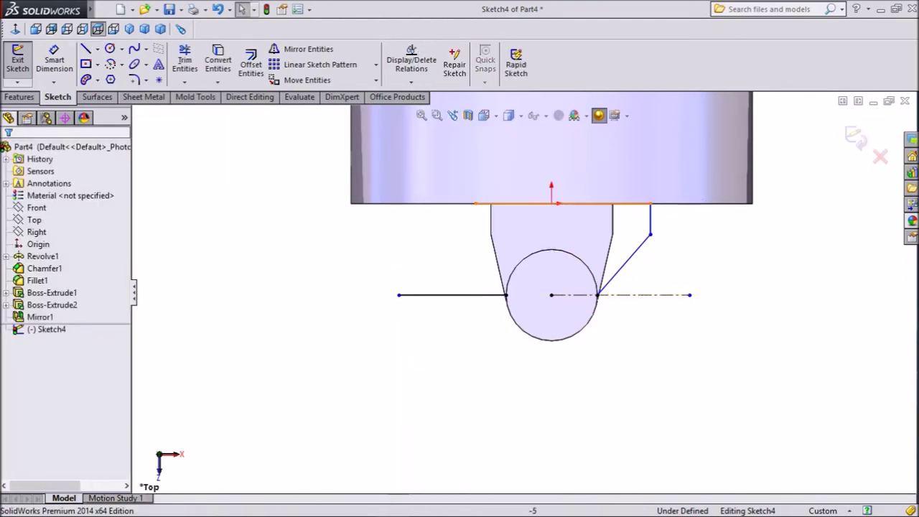
{"action": "scroll", "coordinate": [496, 247], "scroll_direction": "down", "scroll_amount": 2}
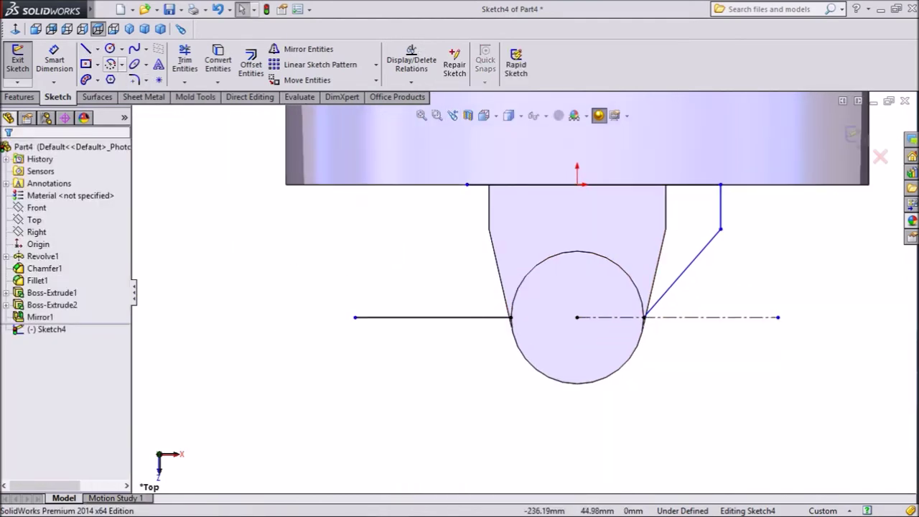
{"action": "left_click", "coordinate": [122, 64]}
- Draw a three-point end arc at the left and a slanted line from its top to the hub
{"action": "left_click", "coordinate": [159, 104]}
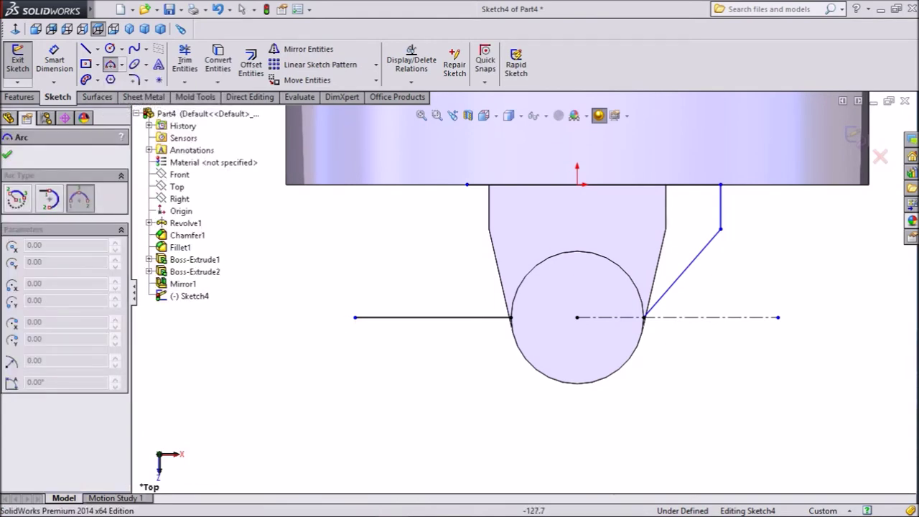
{"action": "left_click", "coordinate": [355, 317]}
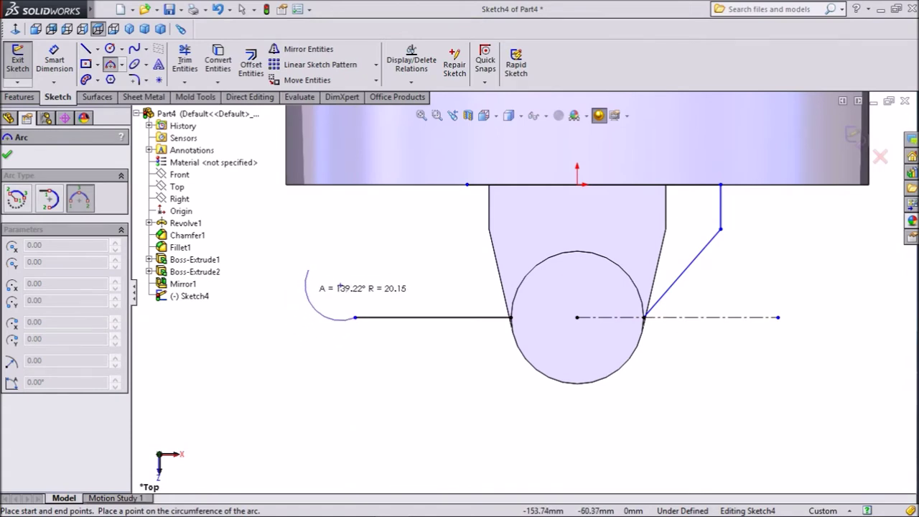
{"action": "left_click", "coordinate": [315, 310]}
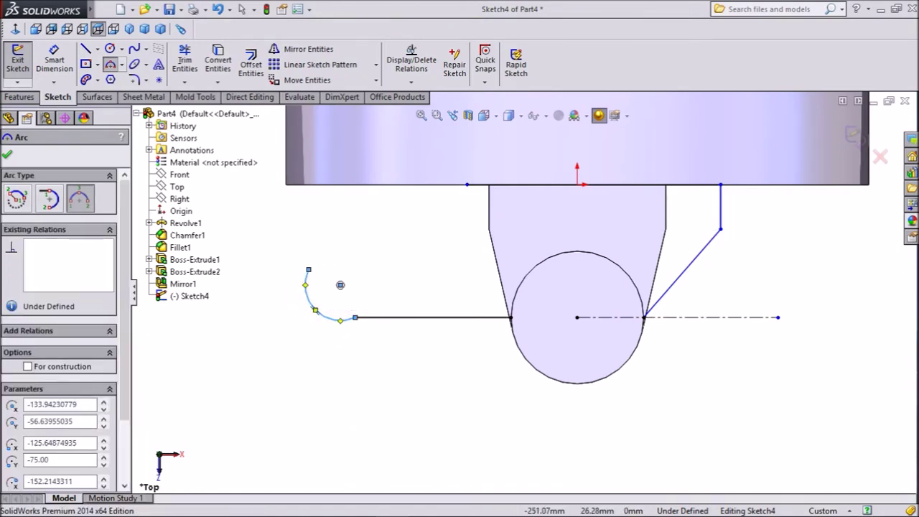
{"action": "key", "text": "l"}
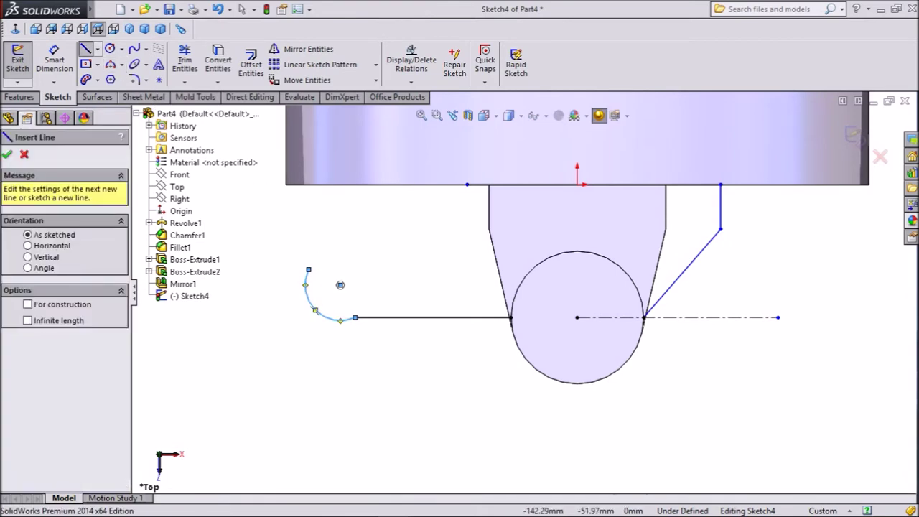
{"action": "left_click", "coordinate": [309, 269]}
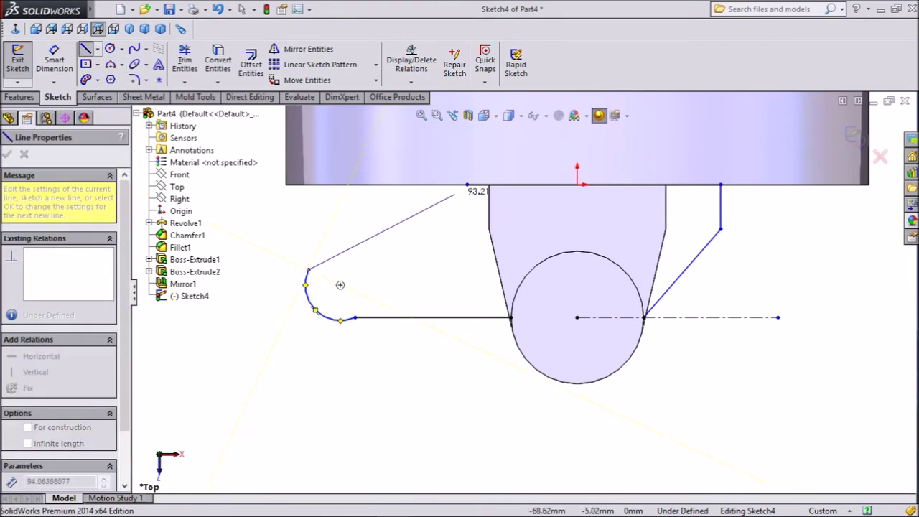
{"action": "left_click", "coordinate": [467, 184]}
{"action": "right_click", "coordinate": [411, 144]}
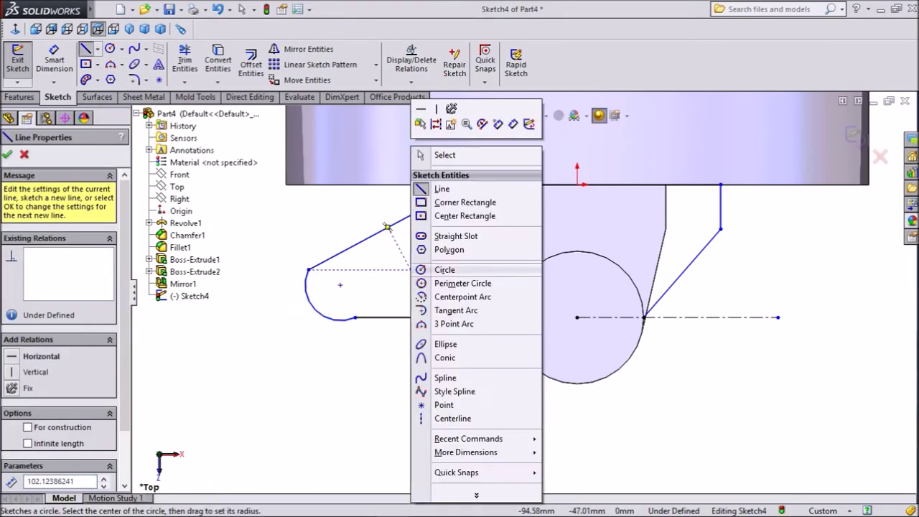
{"action": "left_click", "coordinate": [458, 156]}
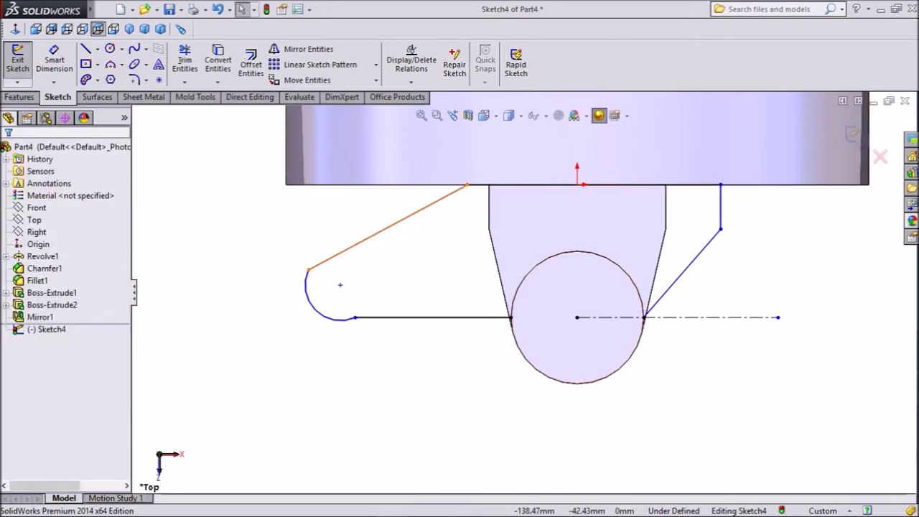
- Add Tangent relations between the end arc and both the slanted and bottom lines
{"action": "left_click", "coordinate": [402, 219]}
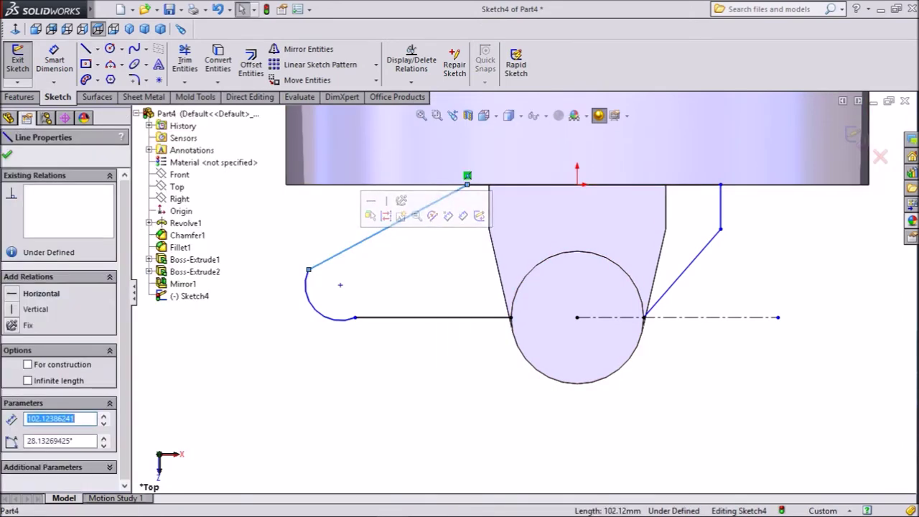
{"action": "left_click", "coordinate": [307, 291], "text": "ctrl"}
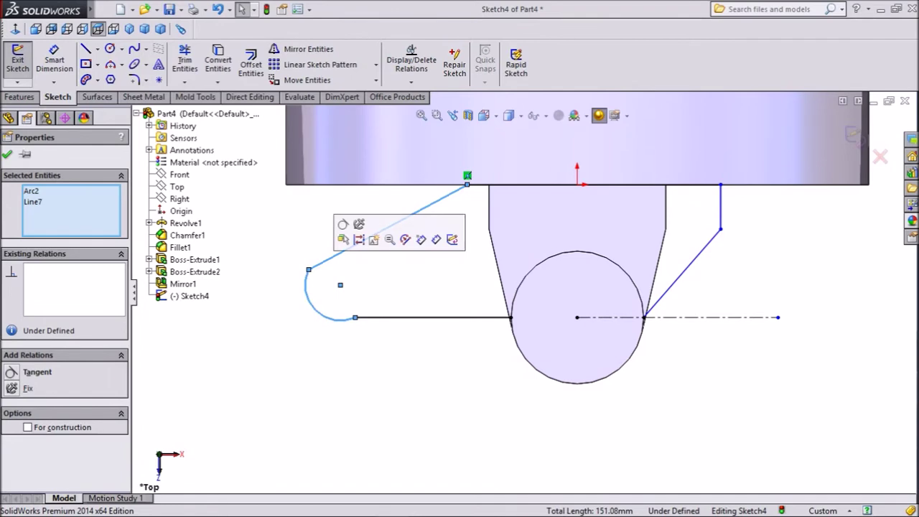
{"action": "left_click", "coordinate": [349, 237]}
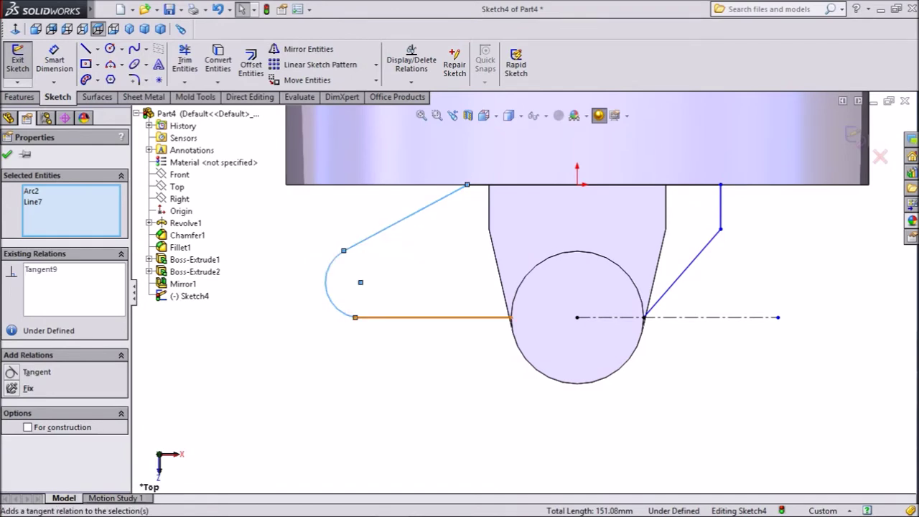
{"action": "left_click", "coordinate": [431, 317]}
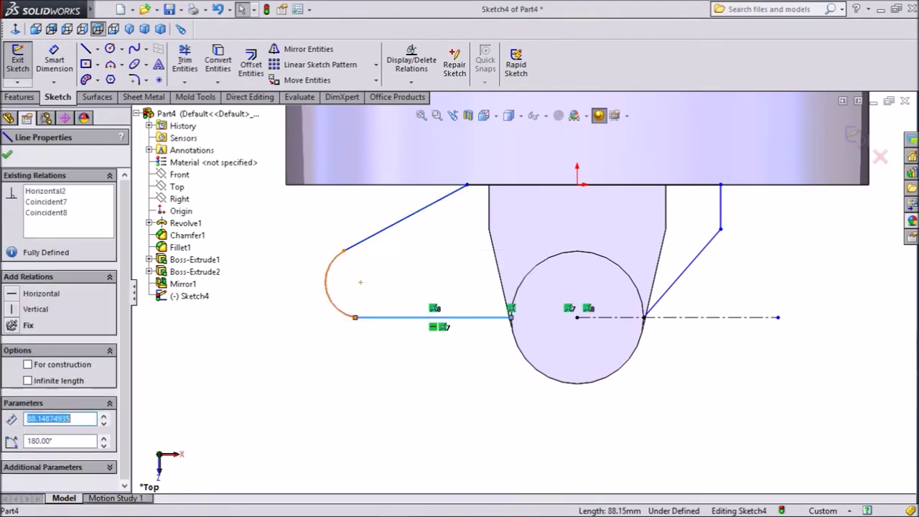
{"action": "left_click", "coordinate": [327, 284], "text": "ctrl"}
{"action": "left_click", "coordinate": [389, 267]}
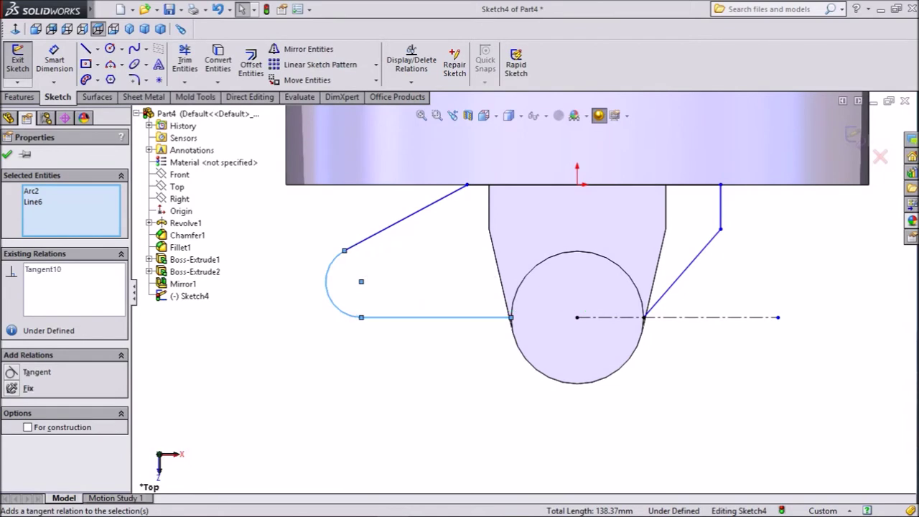
{"action": "key", "text": "Escape"}
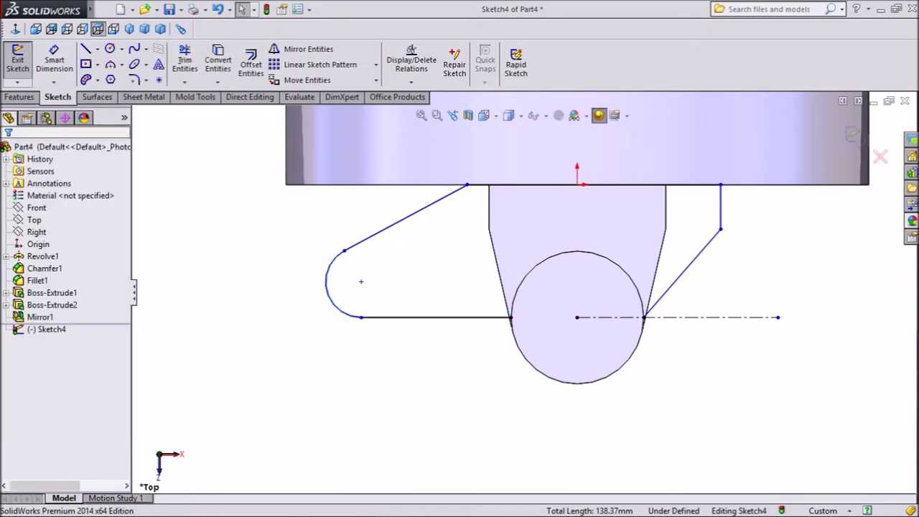
- Draw a radius 37.5 centre-point arc from the circle's centre, spanning its left to right points
{"action": "left_click", "coordinate": [122, 65]}
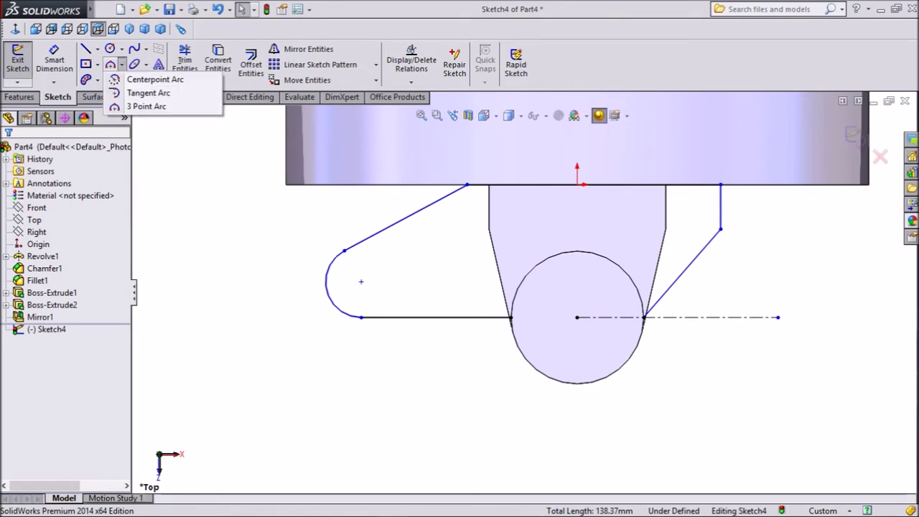
{"action": "left_click", "coordinate": [154, 79]}
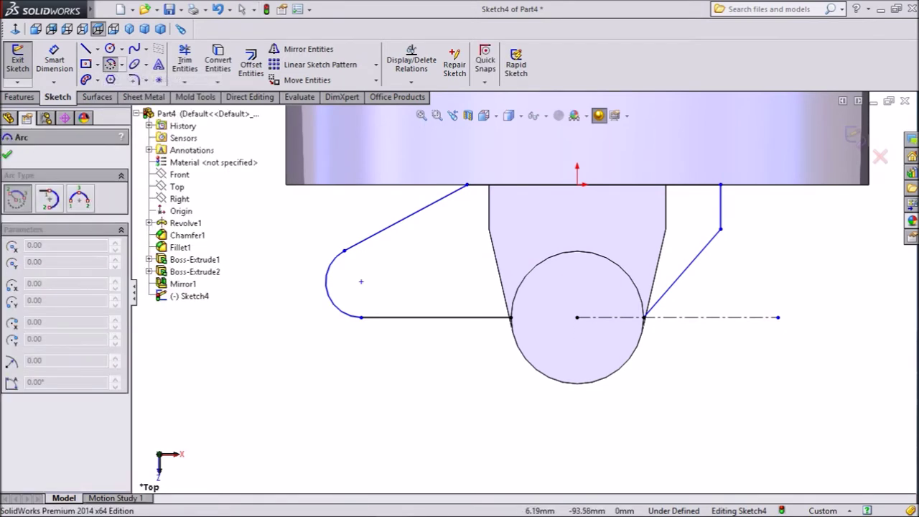
{"action": "scroll", "coordinate": [596, 335], "scroll_direction": "up", "scroll_amount": 1}
{"action": "scroll", "coordinate": [591, 330], "scroll_direction": "up", "scroll_amount": 2}
{"action": "left_click", "coordinate": [567, 313]}
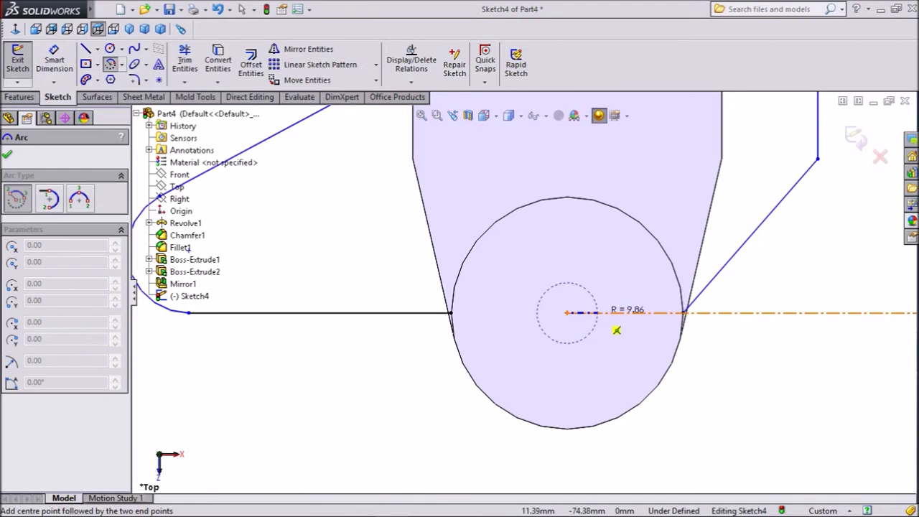
{"action": "scroll", "coordinate": [453, 308], "scroll_direction": "up", "scroll_amount": 2}
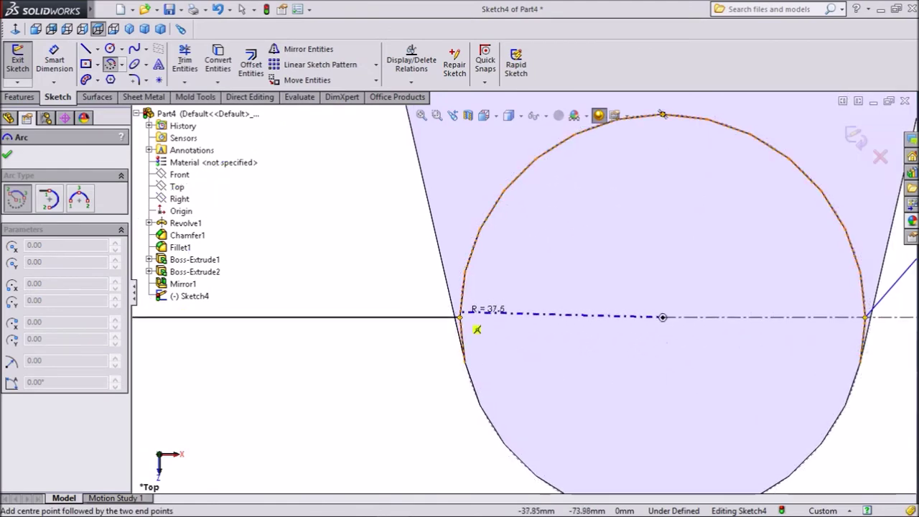
{"action": "left_click", "coordinate": [460, 317]}
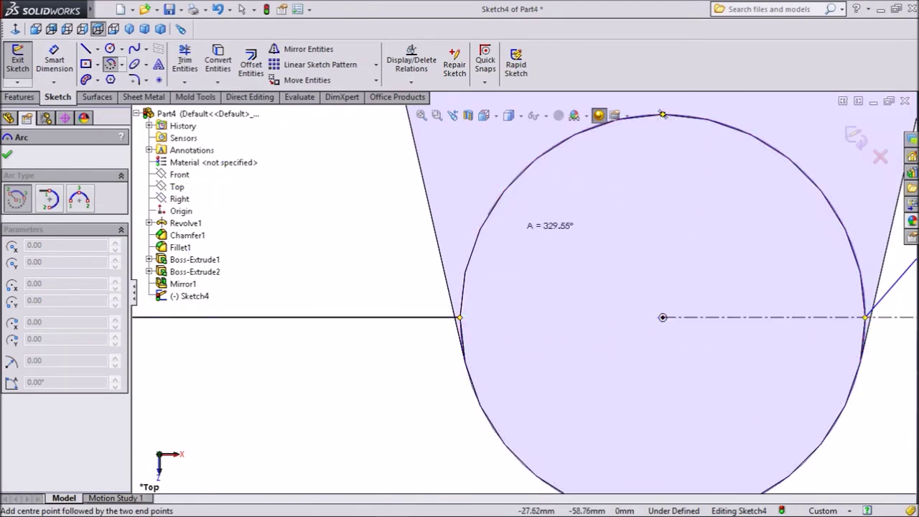
{"action": "left_click", "coordinate": [867, 317]}
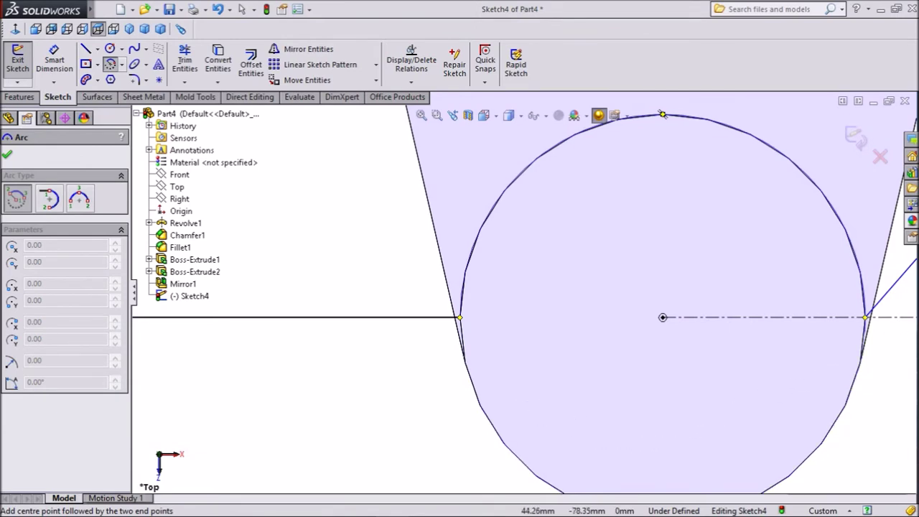
{"action": "left_click", "coordinate": [885, 334]}
{"action": "scroll", "coordinate": [603, 190], "scroll_direction": "up", "scroll_amount": 3}
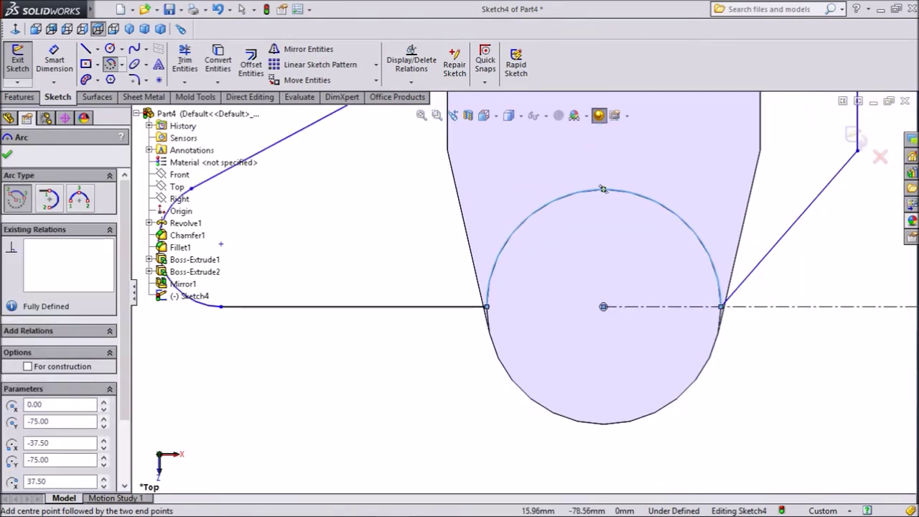
{"action": "right_click", "coordinate": [396, 176]}
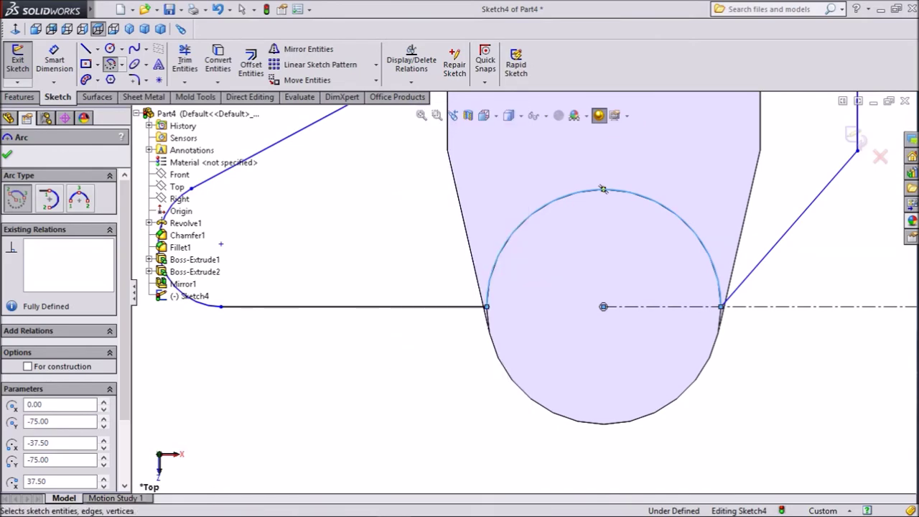
{"action": "left_click", "coordinate": [431, 142]}
{"action": "scroll", "coordinate": [522, 290], "scroll_direction": "up", "scroll_amount": 2}
{"action": "scroll", "coordinate": [668, 184], "scroll_direction": "down", "scroll_amount": 1}
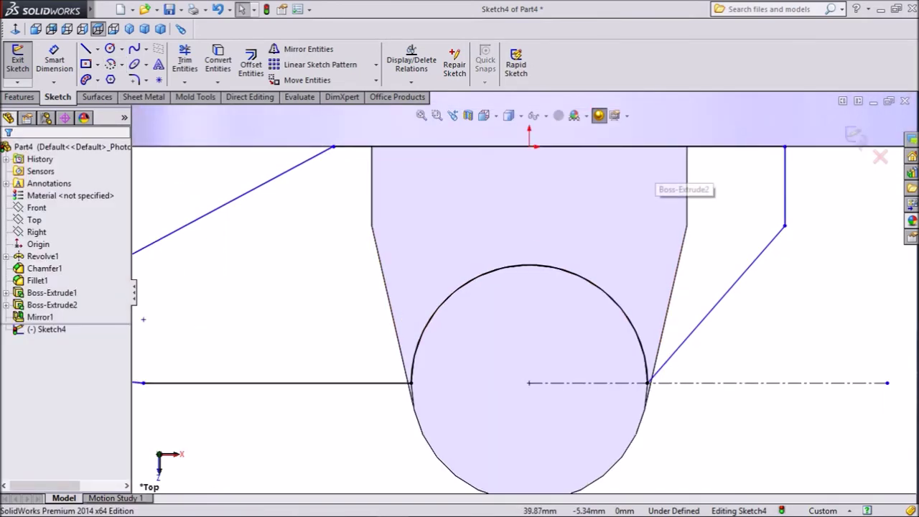
{"action": "scroll", "coordinate": [668, 184], "scroll_direction": "up", "scroll_amount": 1}
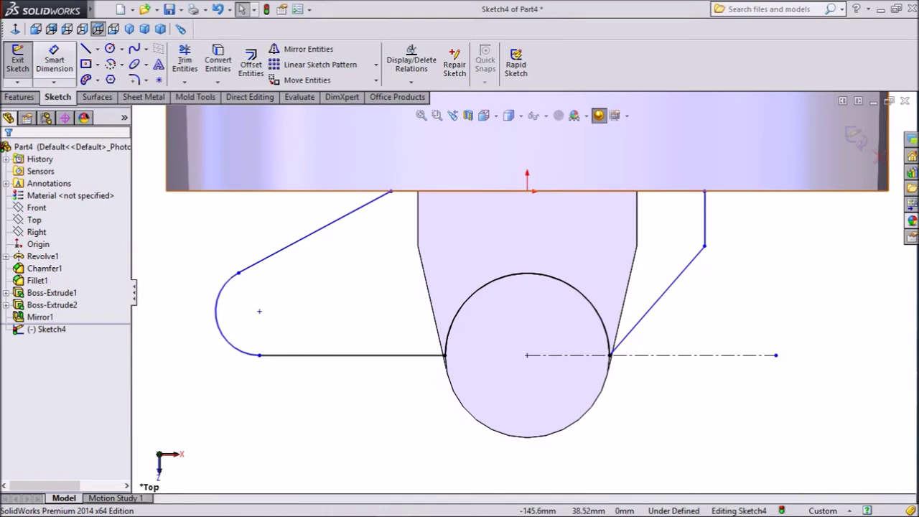
- Dimension the top line to 150 and the right vertical line to 25
{"action": "left_click", "coordinate": [536, 190]}
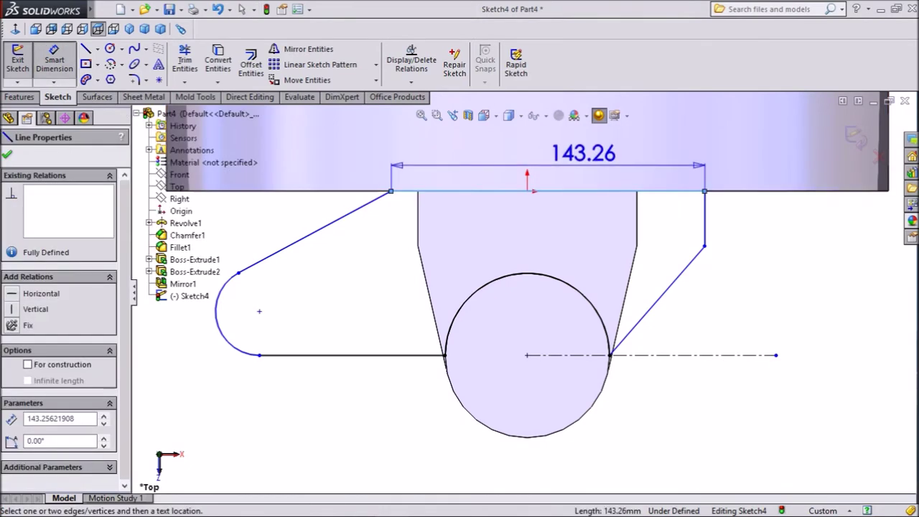
{"action": "left_click", "coordinate": [546, 154]}
{"action": "type", "text": "150"}
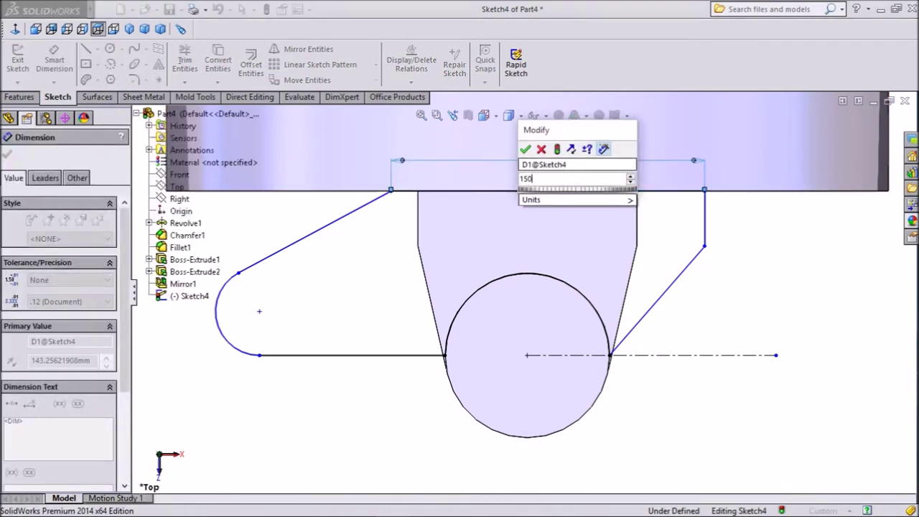
{"action": "key", "text": "Return"}
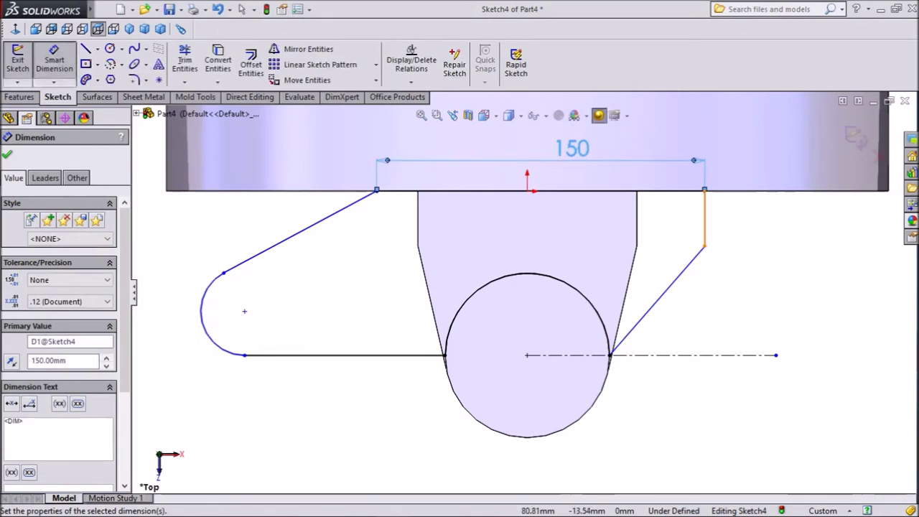
{"action": "left_click", "coordinate": [704, 219]}
{"action": "left_click", "coordinate": [733, 216]}
{"action": "type", "text": "25"}
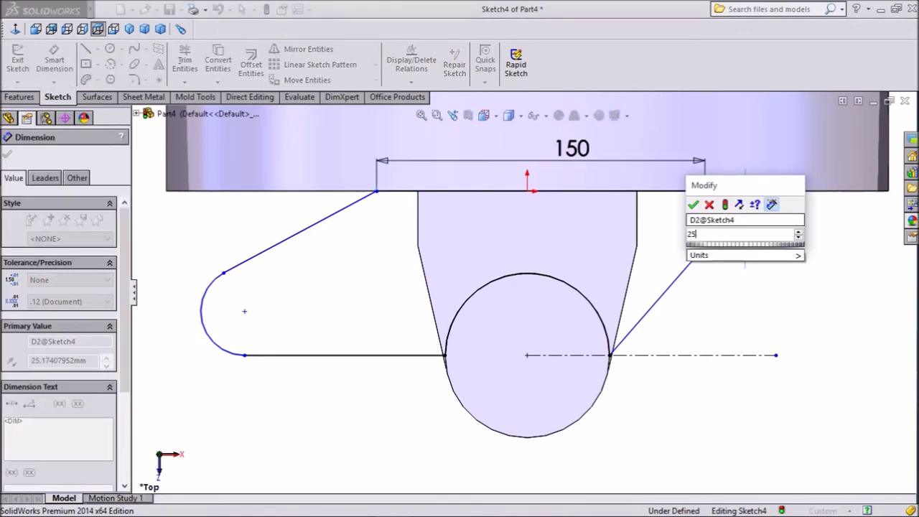
{"action": "key", "text": "Return"}
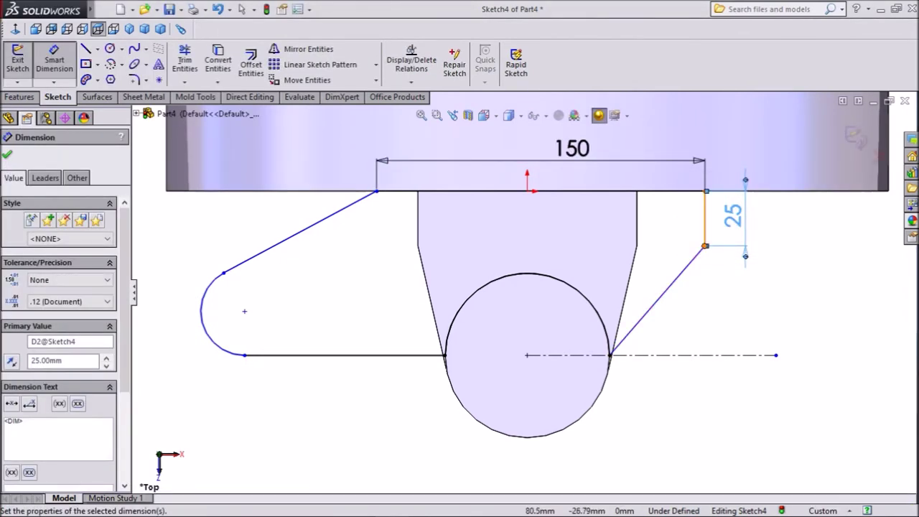
- Place the right line 100 and the arc's lower end 150 from the circle centre
{"action": "left_click", "coordinate": [705, 219]}
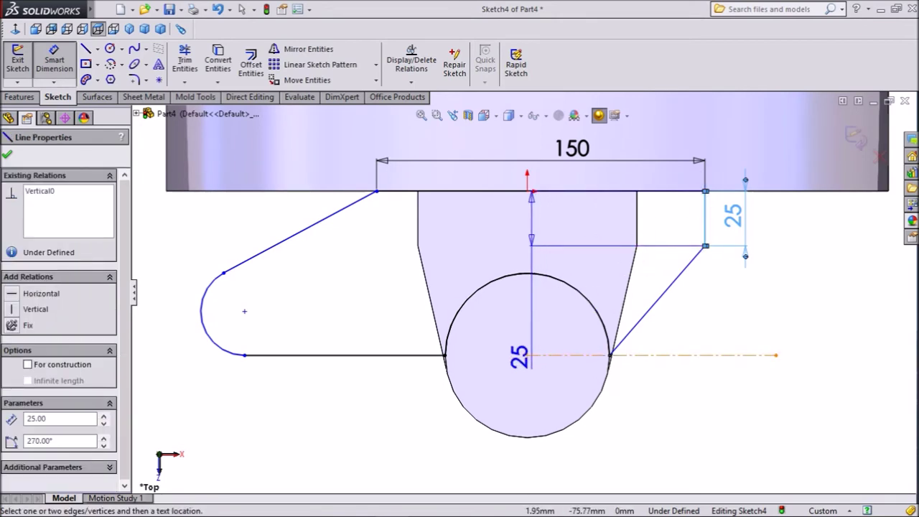
{"action": "left_click", "coordinate": [527, 355]}
{"action": "left_click", "coordinate": [614, 459]}
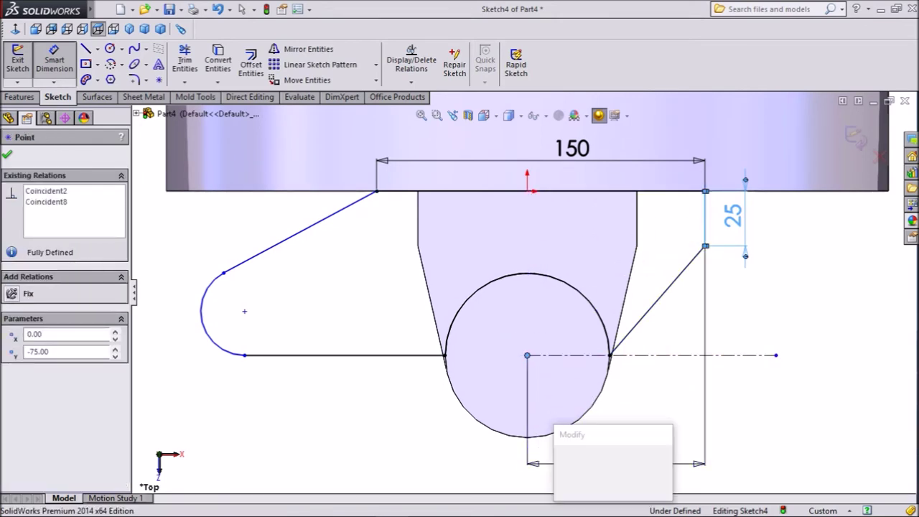
{"action": "type", "text": "100"}
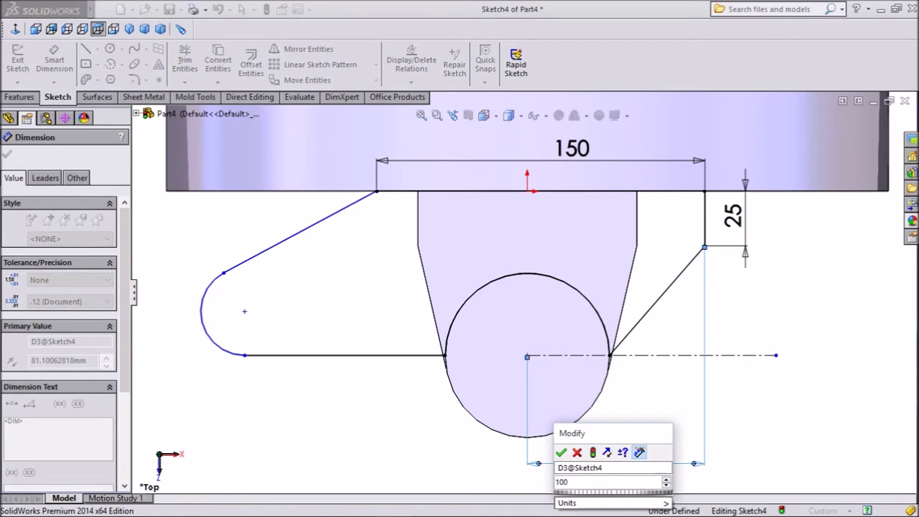
{"action": "key", "text": "Return"}
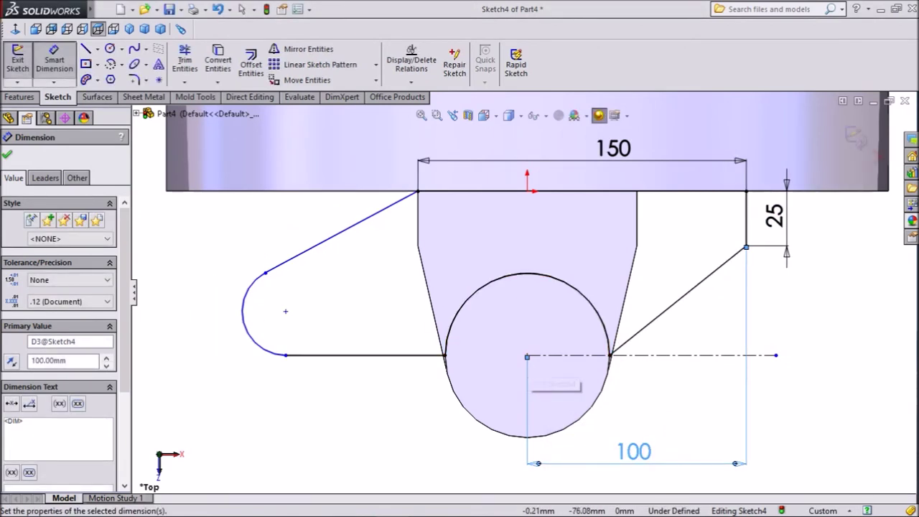
{"action": "left_click", "coordinate": [285, 355]}
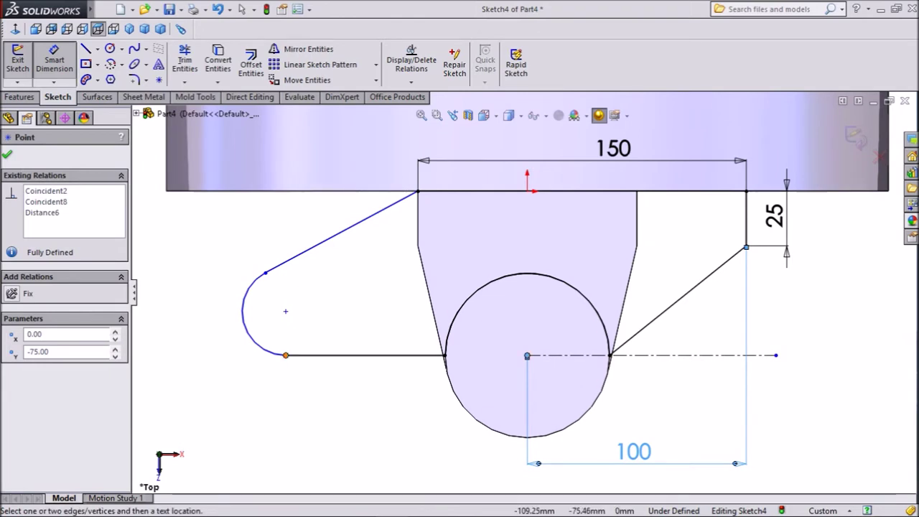
{"action": "left_click", "coordinate": [528, 355]}
{"action": "left_click", "coordinate": [334, 415]}
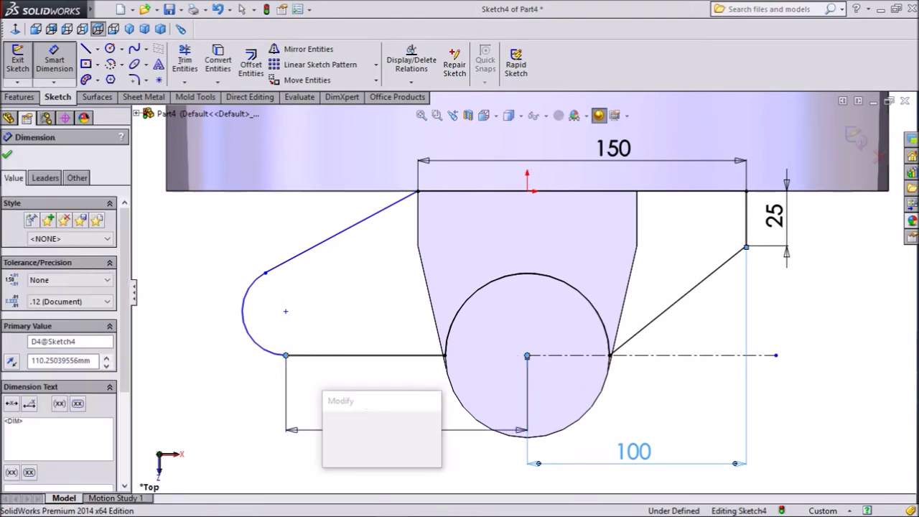
{"action": "type", "text": "150"}
{"action": "key", "text": "Return"}
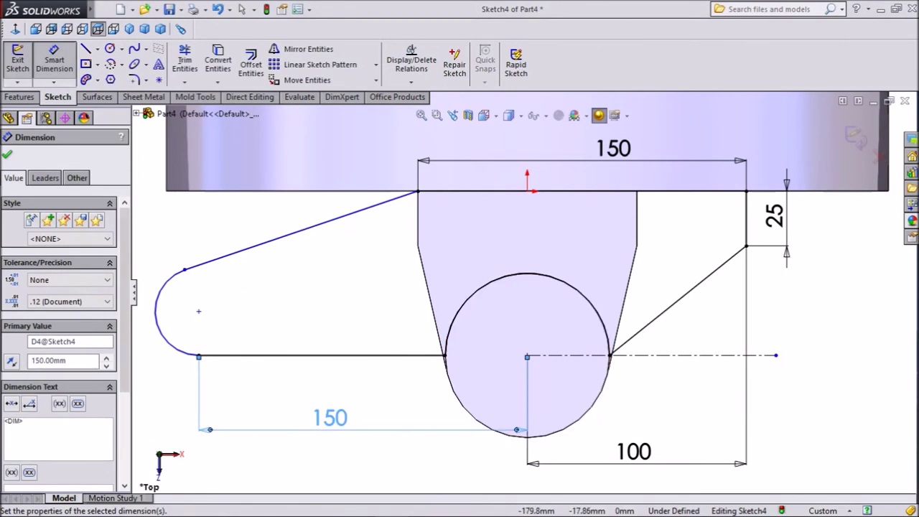
- Fit the view and give the end arc a radius of 25
{"action": "key", "text": "f"}
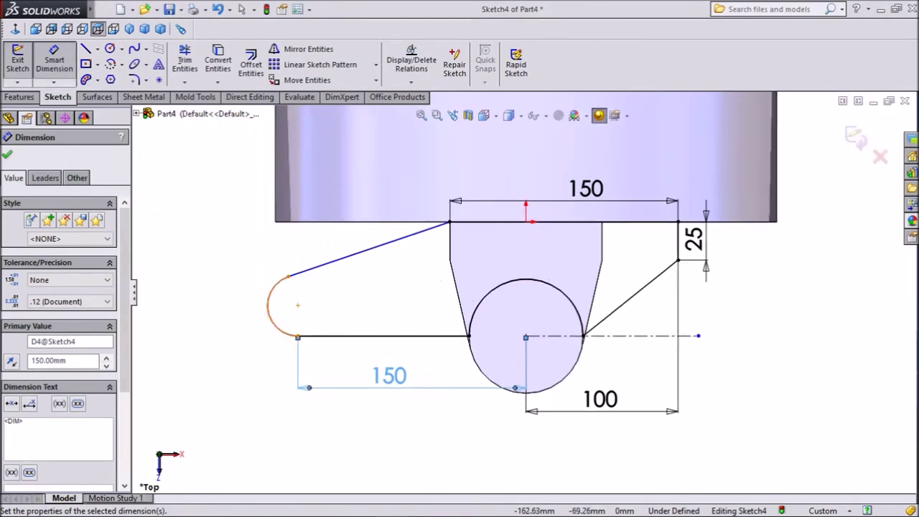
{"action": "left_click", "coordinate": [268, 305]}
{"action": "left_click", "coordinate": [194, 320]}
{"action": "type", "text": "2"}
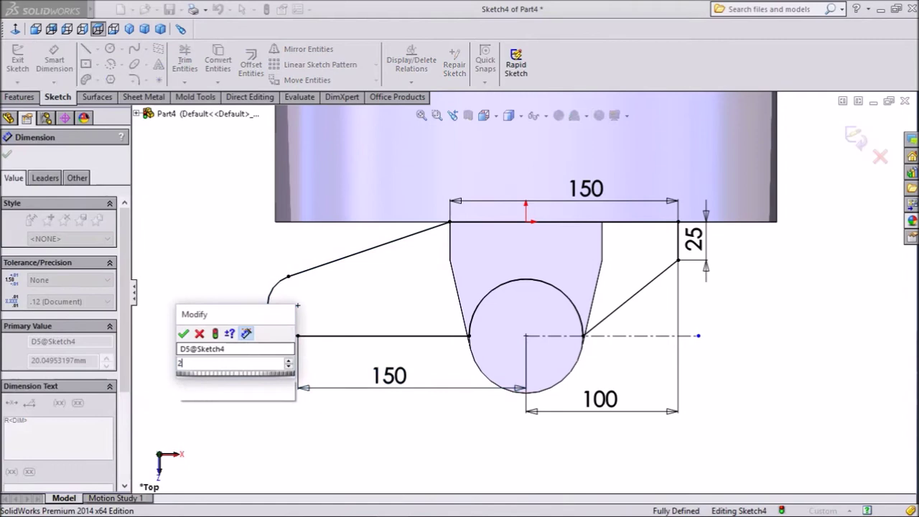
{"action": "type", "text": "5"}
{"action": "key", "text": "Return"}
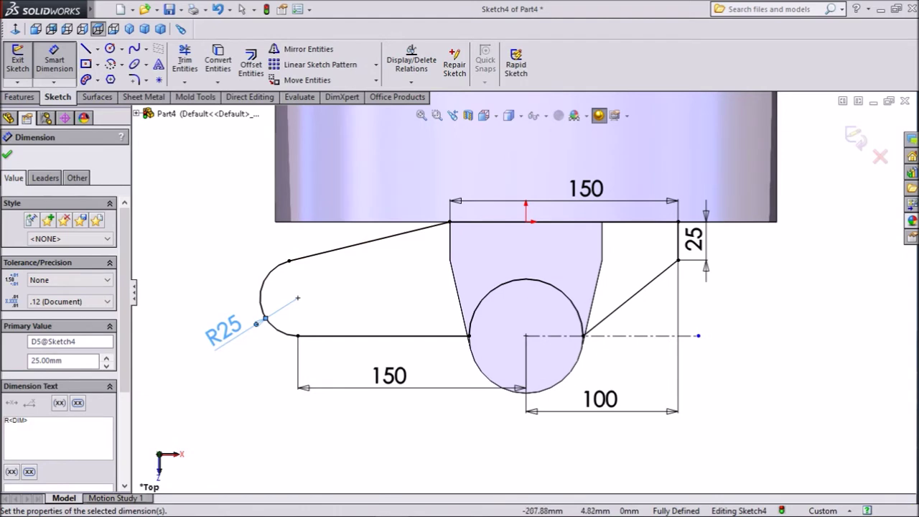
- Draw a small circle at the end arc's centre and dimension it 19 mm in diameter
{"action": "left_click", "coordinate": [110, 49]}
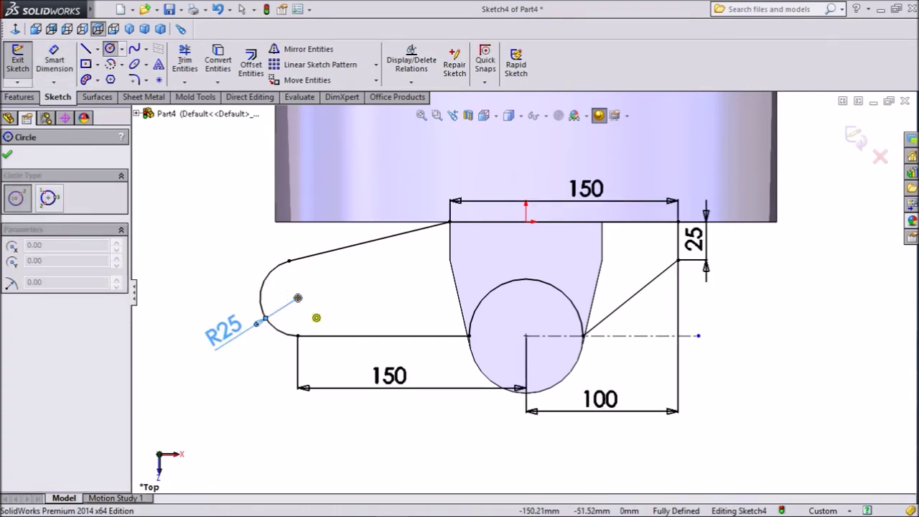
{"action": "left_click", "coordinate": [298, 297]}
{"action": "left_click", "coordinate": [318, 297]}
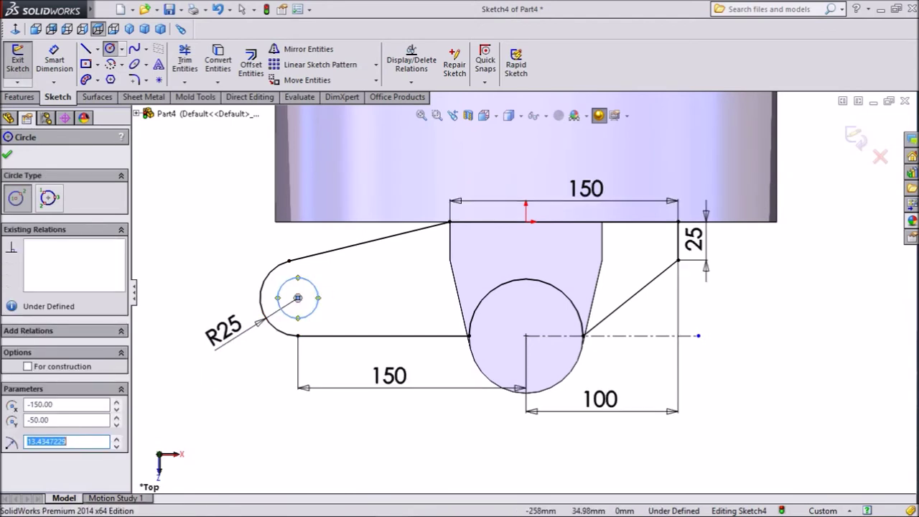
{"action": "left_click", "coordinate": [53, 60]}
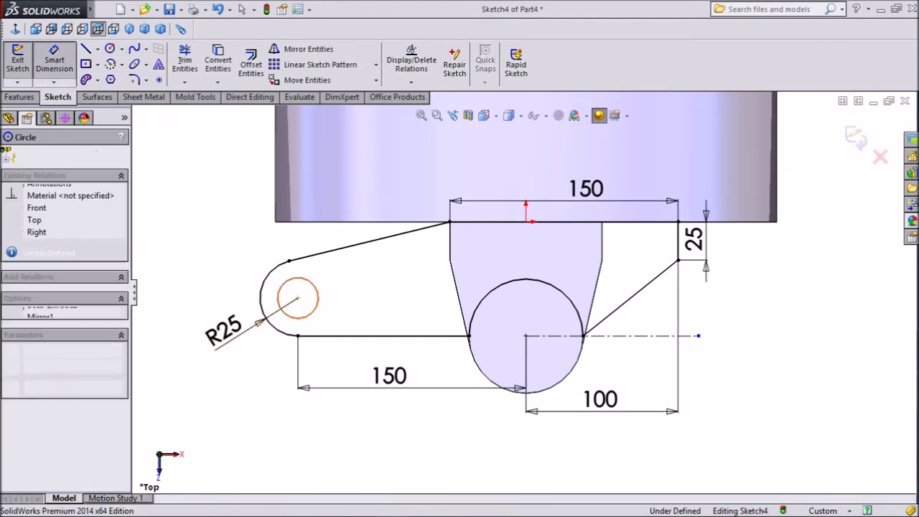
{"action": "left_click", "coordinate": [317, 303]}
{"action": "left_click", "coordinate": [350, 318]}
{"action": "type", "text": "19"}
{"action": "key", "text": "Return"}
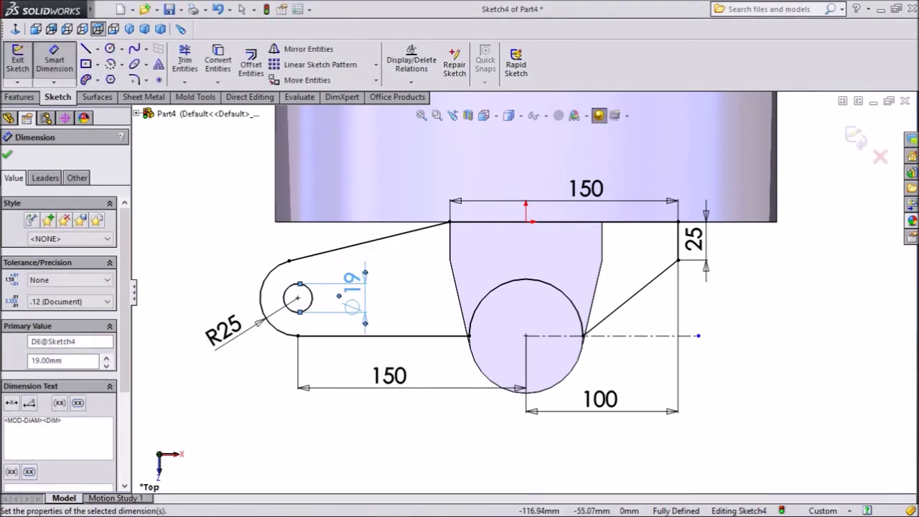
{"action": "scroll", "coordinate": [519, 290], "scroll_direction": "up", "scroll_amount": 2}
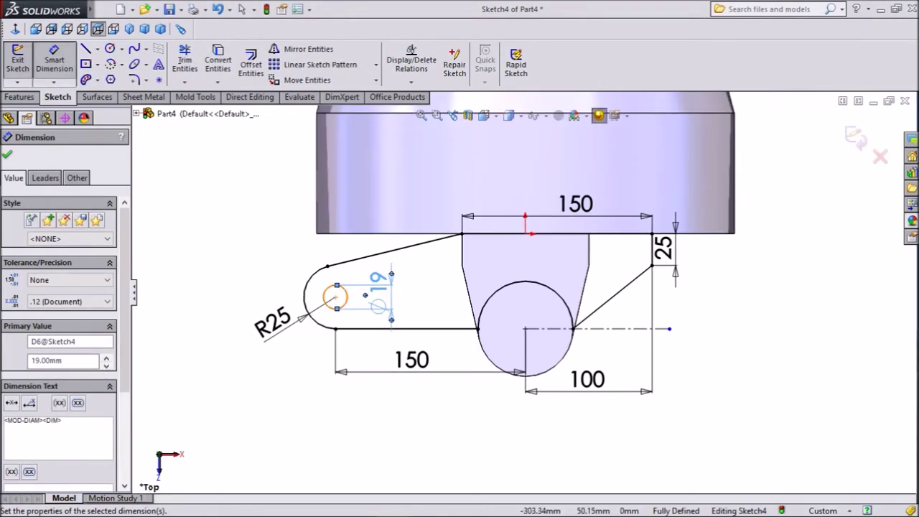
{"action": "key", "text": "Escape"}
{"action": "left_click", "coordinate": [19, 97]}
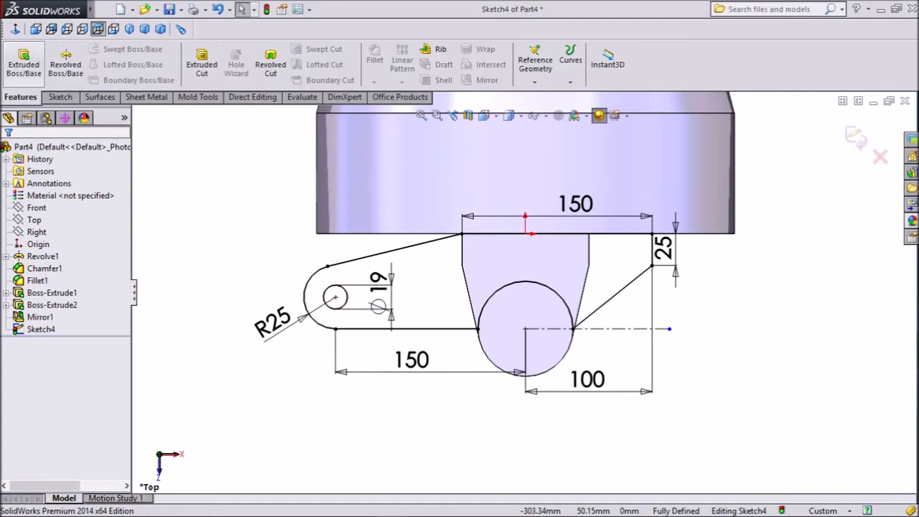
- Extrude Sketch4 19 mm with a Mid Plane end condition, then orbit to view from below
{"action": "left_click", "coordinate": [24, 64]}
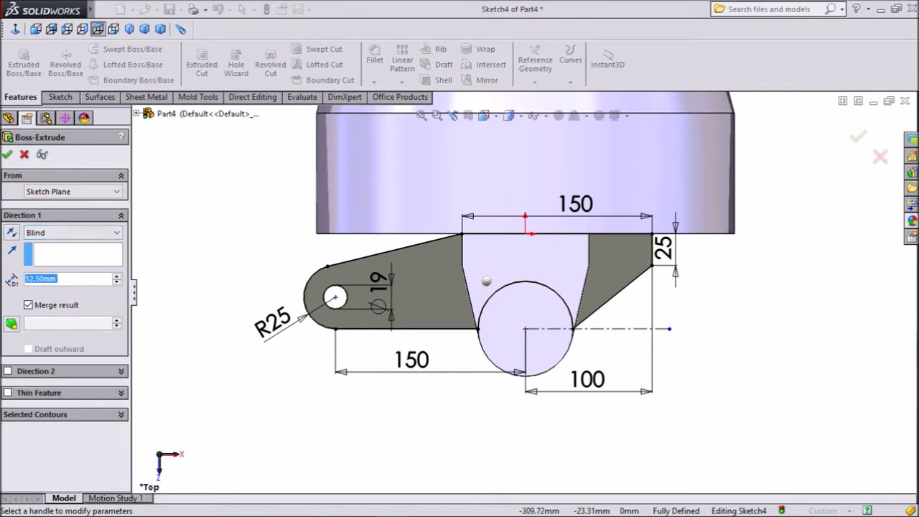
{"action": "type", "text": "19"}
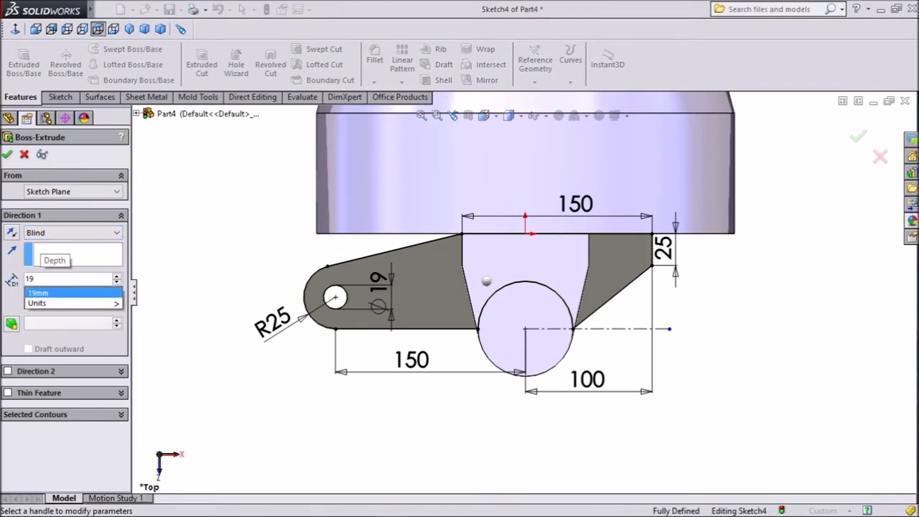
{"action": "left_click", "coordinate": [72, 232]}
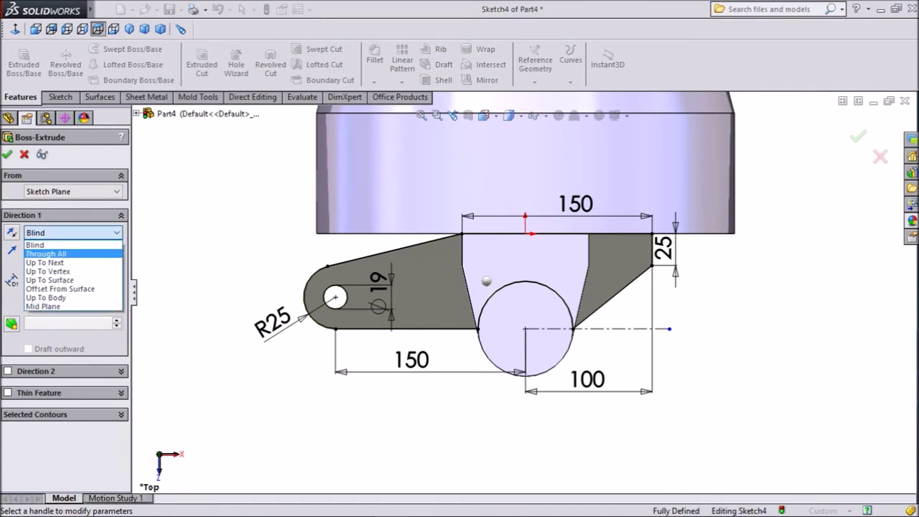
{"action": "key", "text": "Return"}
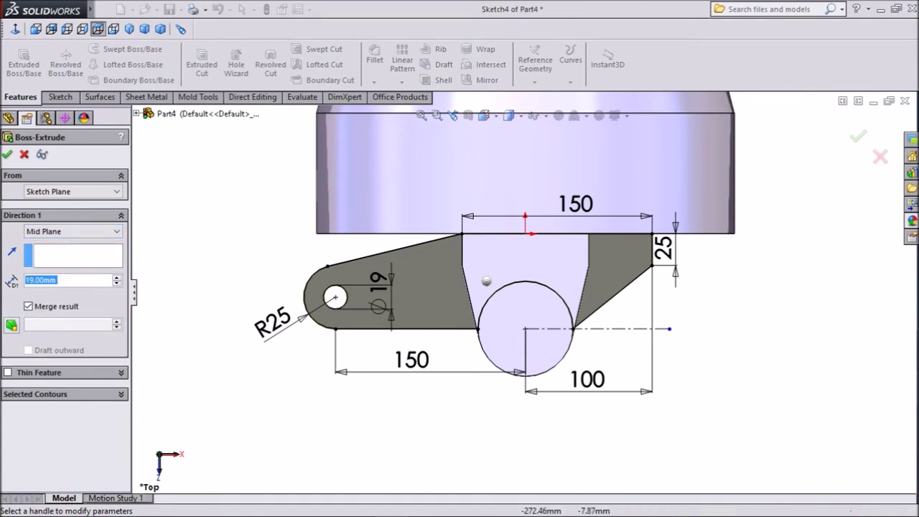
{"action": "left_click", "coordinate": [8, 154]}
{"action": "mouse_move", "coordinate": [525, 229]}
{"action": "middle_mouse_down"}
{"action": "mouse_move", "coordinate": [545, 273]}
{"action": "mouse_move", "coordinate": [532, 259]}
{"action": "mouse_move", "coordinate": [501, 293]}
{"action": "mouse_move", "coordinate": [524, 230]}
{"action": "mouse_move", "coordinate": [528, 251]}
{"action": "mouse_move", "coordinate": [525, 194]}
{"action": "mouse_move", "coordinate": [550, 248]}
{"action": "mouse_move", "coordinate": [553, 216]}
{"action": "mouse_move", "coordinate": [543, 251]}
{"action": "mouse_move", "coordinate": [503, 251]}
{"action": "mouse_move", "coordinate": [540, 253]}
{"action": "middle_mouse_up"}
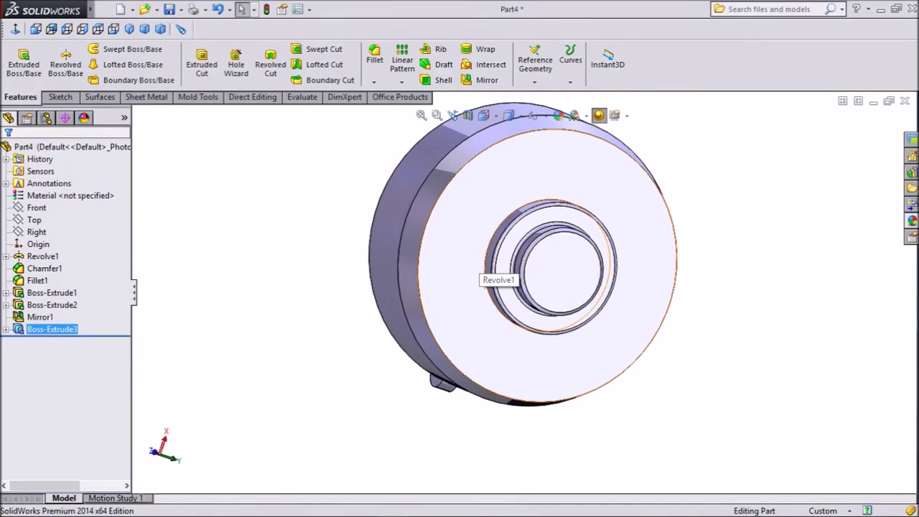
- Orbit to the bracket side and start a new sketch on the bracket face
{"action": "mouse_move", "coordinate": [496, 273]}
{"action": "middle_mouse_down"}
{"action": "mouse_move", "coordinate": [600, 276]}
{"action": "mouse_move", "coordinate": [592, 316]}
{"action": "mouse_move", "coordinate": [607, 308]}
{"action": "middle_mouse_up"}
{"action": "middle_click_drag", "start_coordinate": [460, 302], "coordinate": [469, 298]}
{"action": "key", "text": "Escape"}
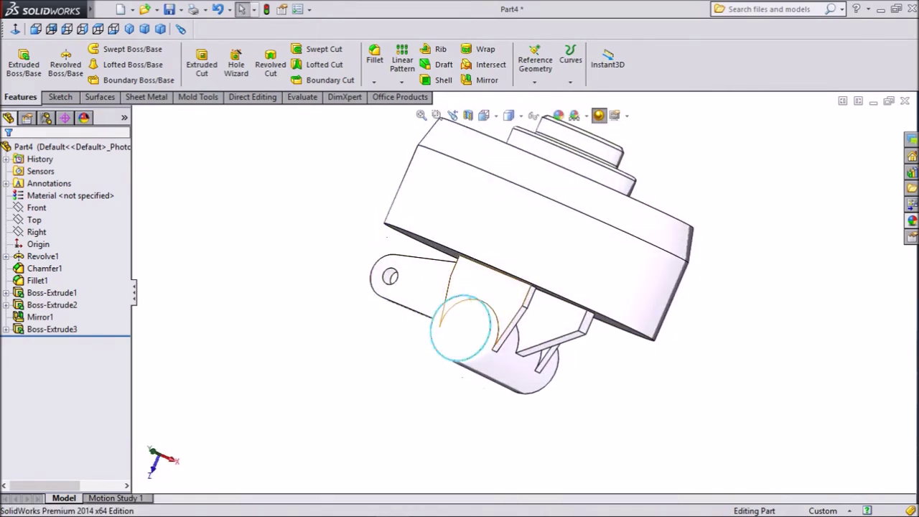
{"action": "scroll", "coordinate": [500, 298], "scroll_direction": "down", "scroll_amount": 2}
{"action": "left_click", "coordinate": [500, 298]}
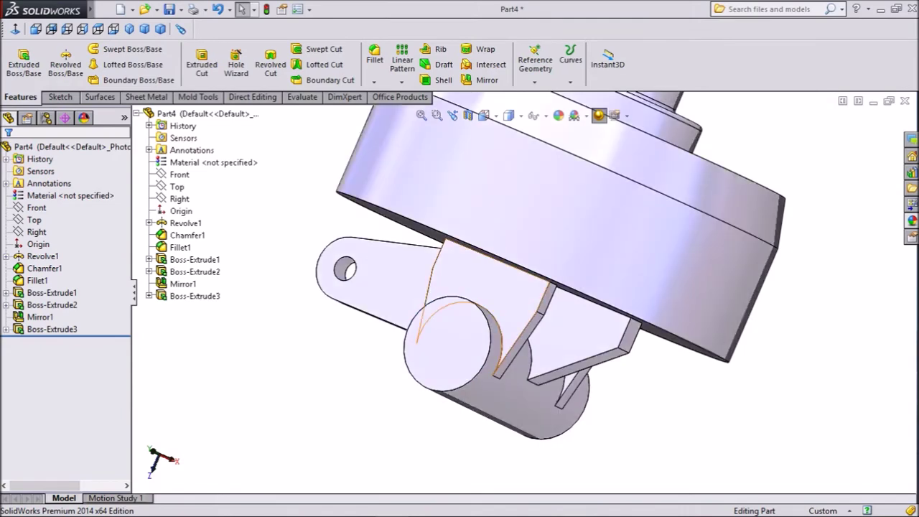
{"action": "left_click", "coordinate": [499, 293]}
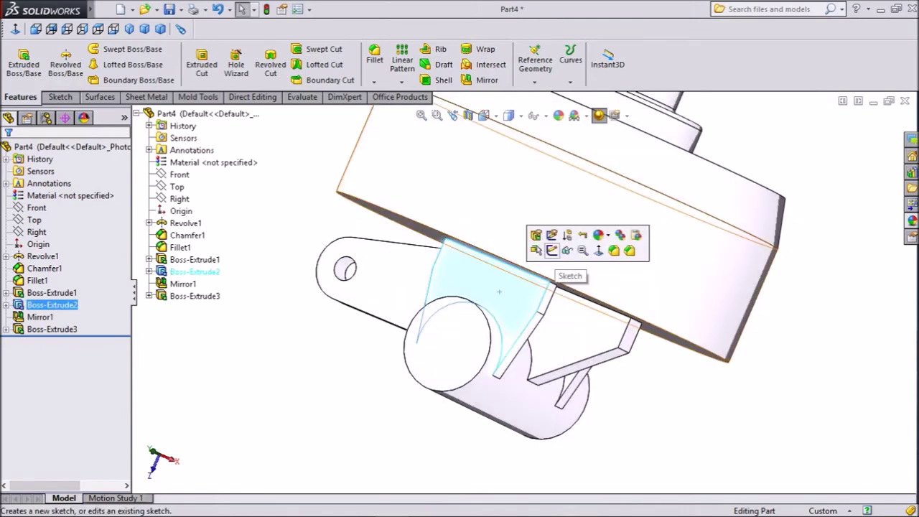
{"action": "left_click", "coordinate": [552, 251]}
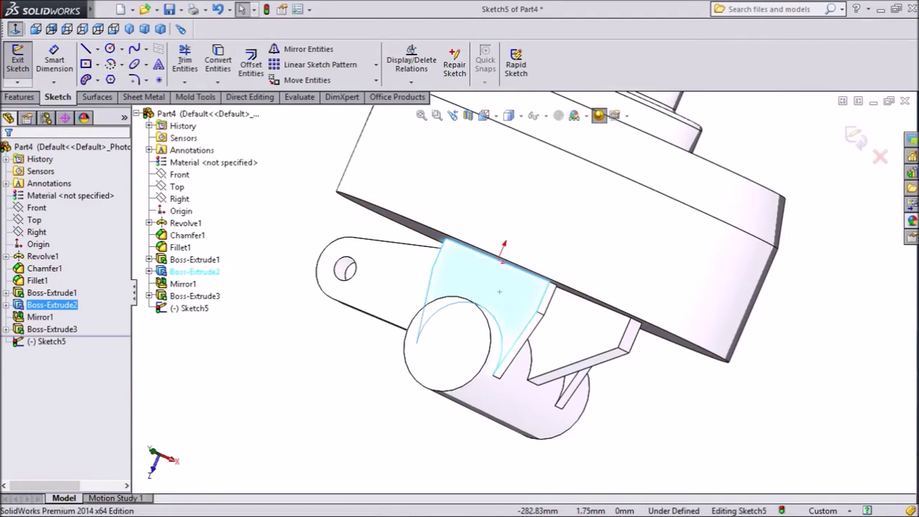
- Draw a circle centred on the cylinder axis and dimension it to Ø110
{"action": "left_click", "coordinate": [98, 28]}
{"action": "left_click", "coordinate": [110, 48]}
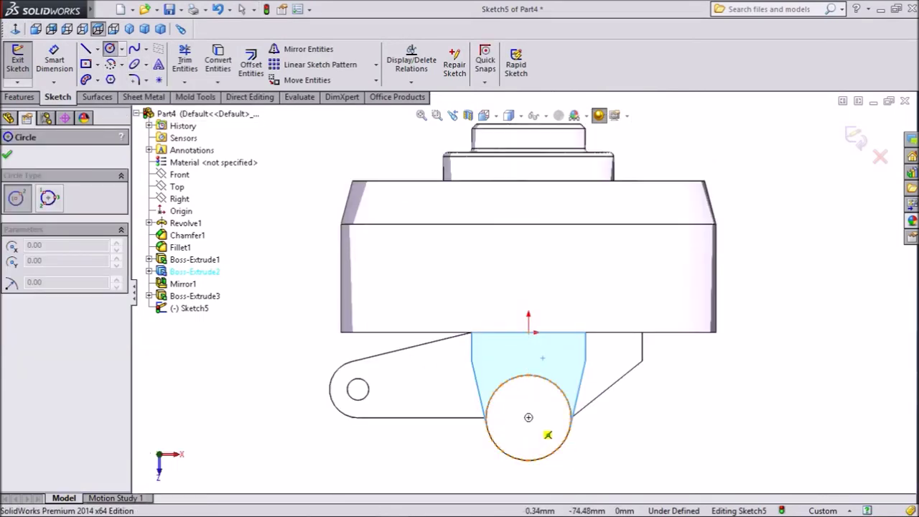
{"action": "left_click", "coordinate": [528, 418]}
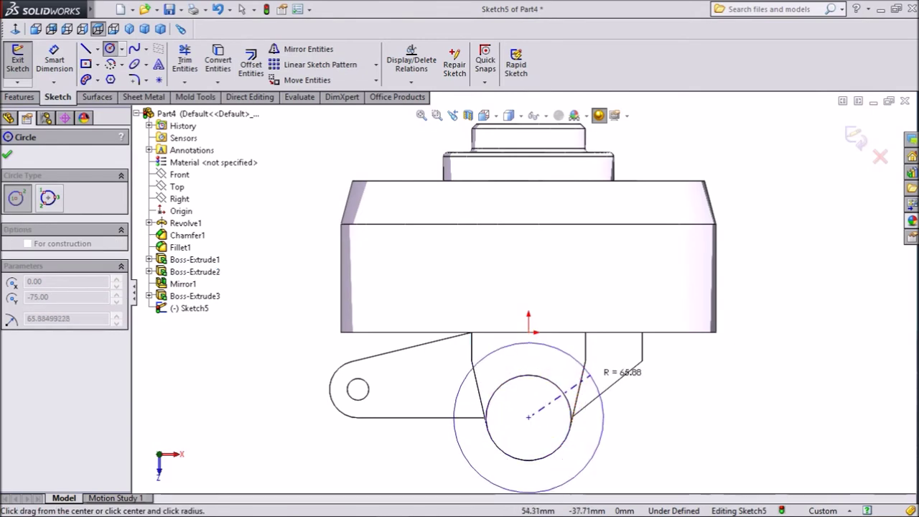
{"action": "left_click", "coordinate": [590, 372]}
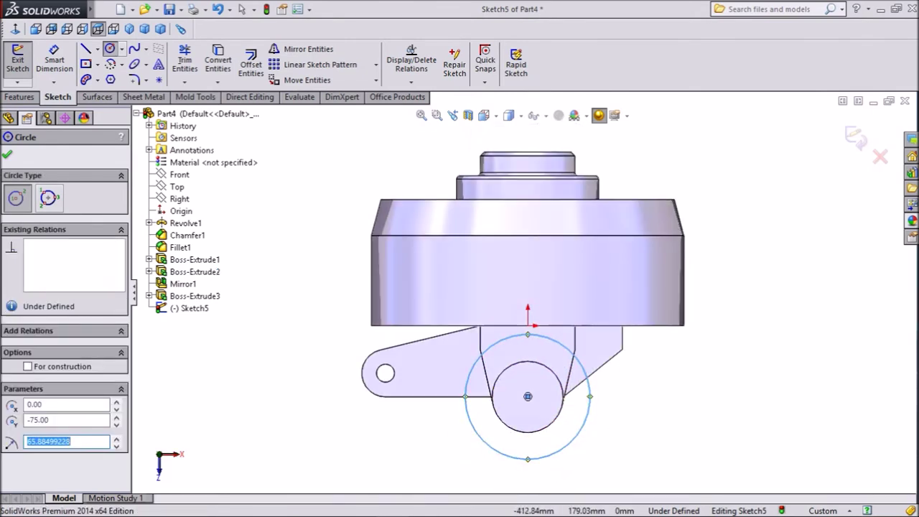
{"action": "key", "text": "d"}
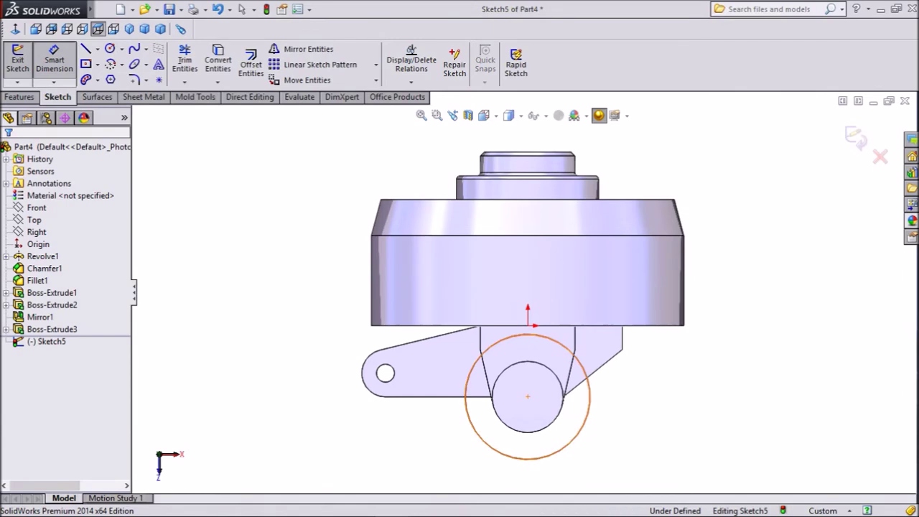
{"action": "left_click", "coordinate": [589, 374]}
{"action": "left_click", "coordinate": [650, 359]}
{"action": "type", "text": "110"}
{"action": "key", "text": "Return"}
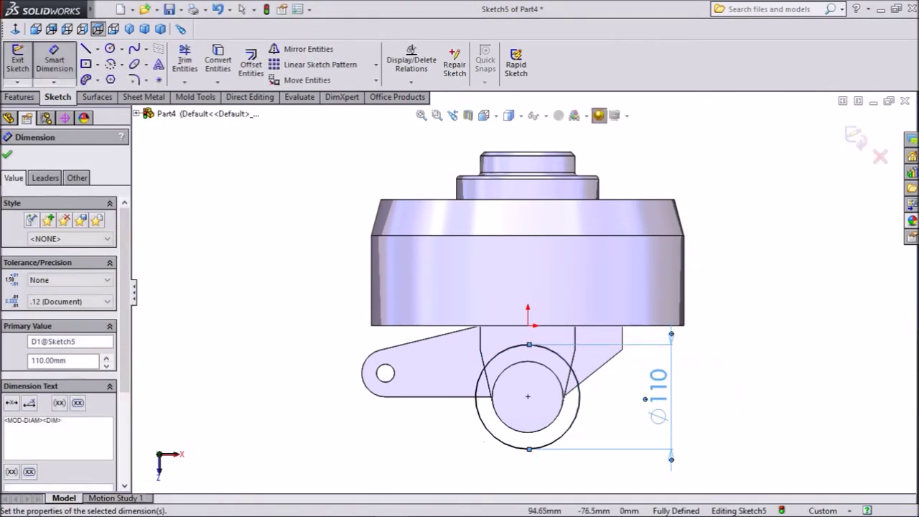
{"action": "key", "text": "Escape"}
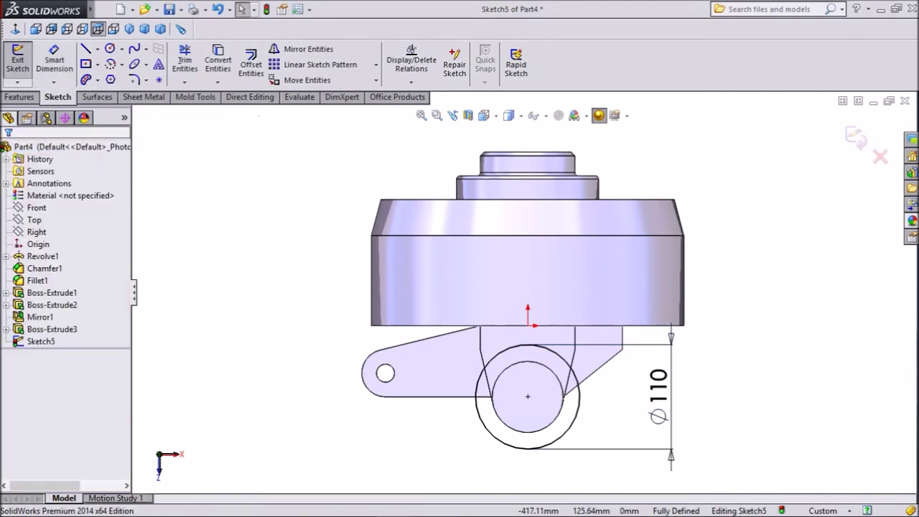
{"action": "left_click", "coordinate": [23, 63]}
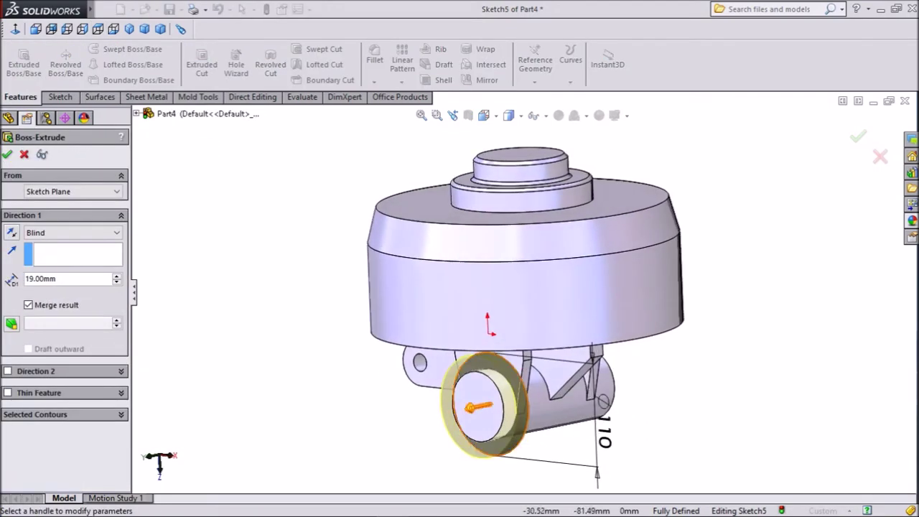
- Extrude the Ø110 circle Up To Surface, ending at the cylinder's end face
{"action": "scroll", "coordinate": [525, 443], "scroll_direction": "down", "scroll_amount": 3}
{"action": "left_click", "coordinate": [72, 233]}
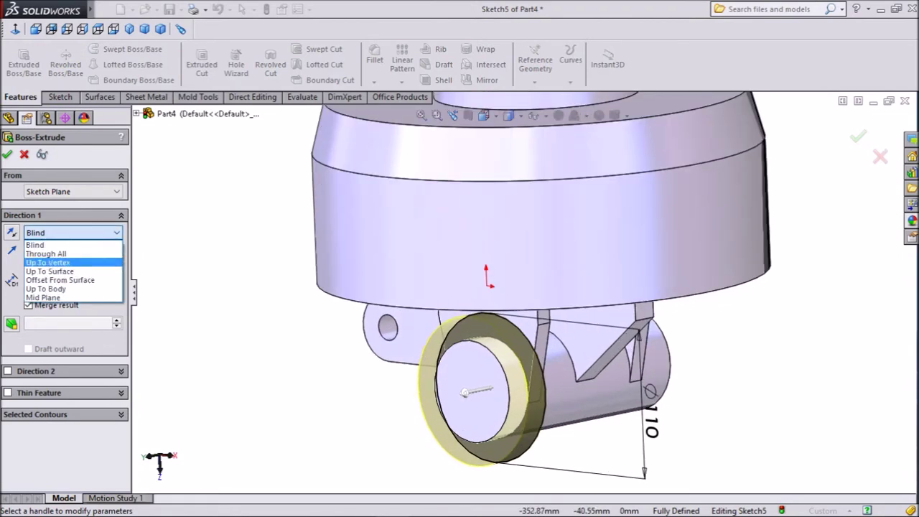
{"action": "left_click", "coordinate": [50, 266]}
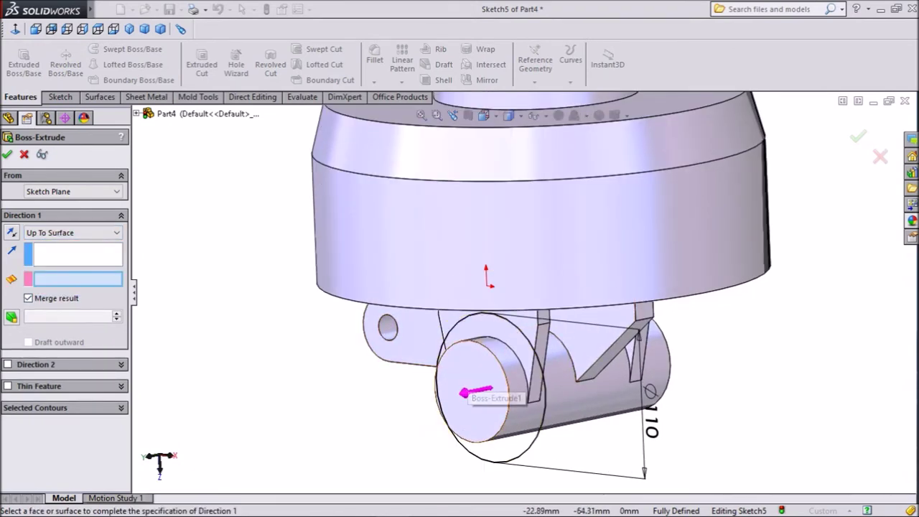
{"action": "left_click", "coordinate": [468, 377]}
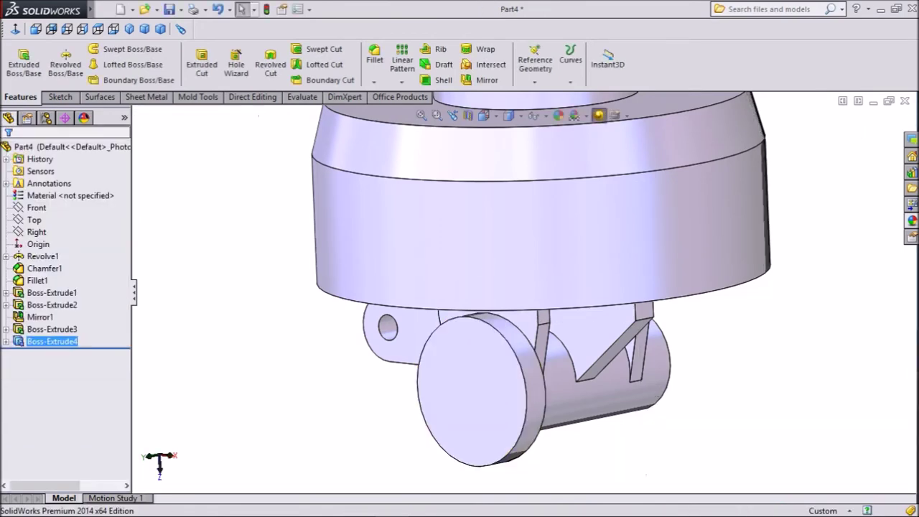
{"action": "scroll", "coordinate": [539, 288], "scroll_direction": "up", "scroll_amount": 3}
{"action": "middle_click_drag", "start_coordinate": [539, 288], "coordinate": [445, 294]}
{"action": "mouse_move", "coordinate": [532, 288]}
{"action": "middle_mouse_down"}
{"action": "mouse_move", "coordinate": [474, 288]}
{"action": "mouse_move", "coordinate": [446, 273]}
{"action": "middle_mouse_up"}
{"action": "mouse_move", "coordinate": [471, 218]}
{"action": "middle_mouse_down"}
{"action": "mouse_move", "coordinate": [471, 237]}
{"action": "mouse_move", "coordinate": [472, 218]}
{"action": "middle_mouse_up"}
{"action": "mouse_move", "coordinate": [463, 324]}
{"action": "middle_mouse_down"}
{"action": "mouse_move", "coordinate": [462, 343]}
{"action": "mouse_move", "coordinate": [468, 309]}
{"action": "mouse_move", "coordinate": [471, 320]}
{"action": "mouse_move", "coordinate": [434, 272]}
{"action": "middle_mouse_up"}
- Start a sketch on the hub's top face and draw a small hexagon near its top
{"action": "left_click", "coordinate": [434, 270]}
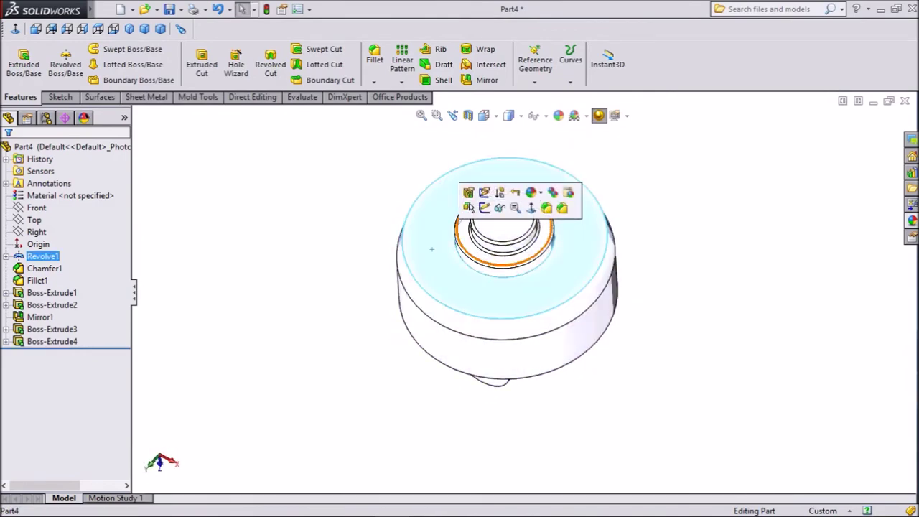
{"action": "left_click", "coordinate": [474, 210]}
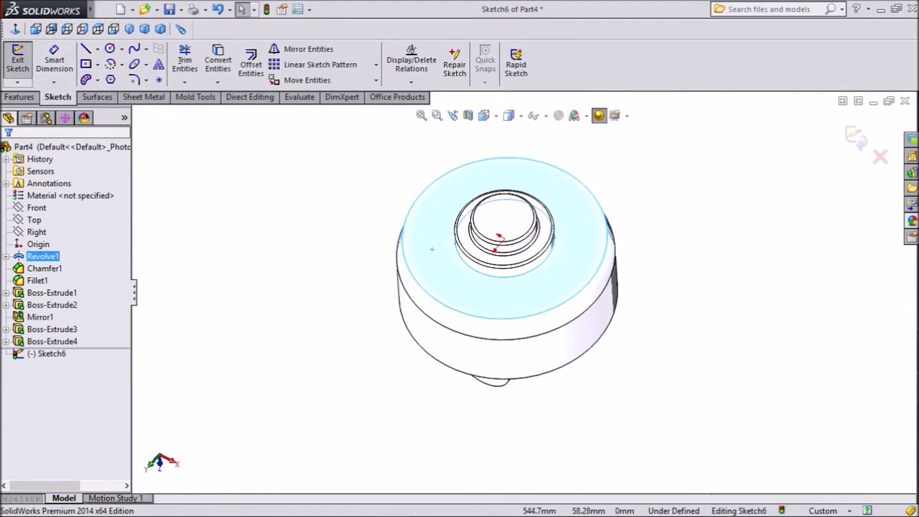
{"action": "left_click", "coordinate": [51, 29]}
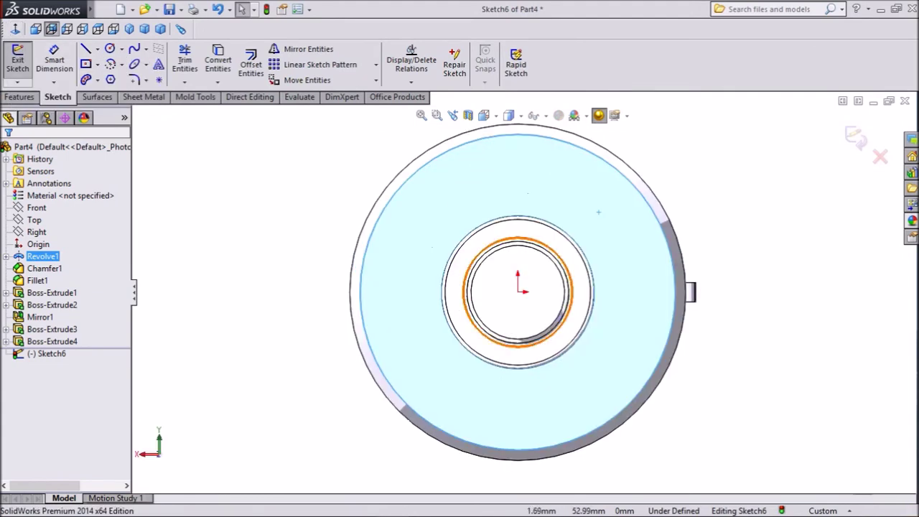
{"action": "scroll", "coordinate": [598, 212], "scroll_direction": "down", "scroll_amount": 1}
{"action": "scroll", "coordinate": [607, 228], "scroll_direction": "down", "scroll_amount": 1}
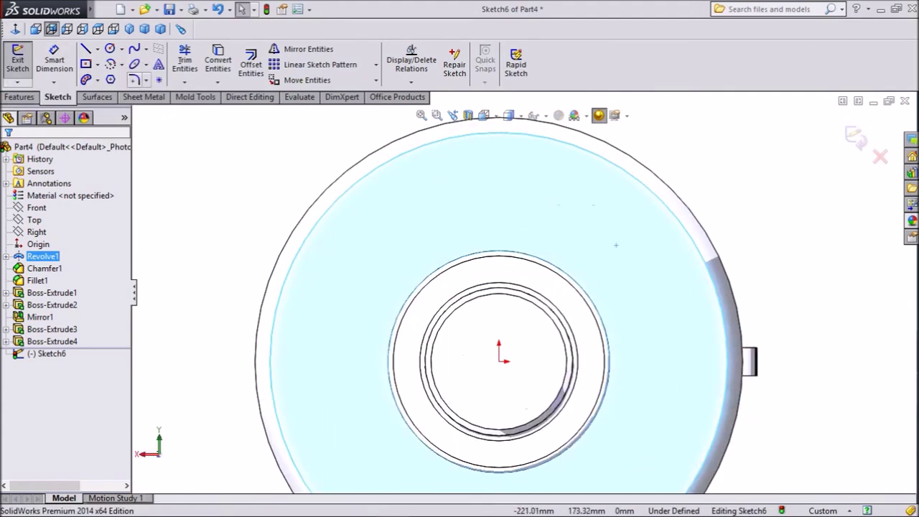
{"action": "left_click", "coordinate": [110, 79]}
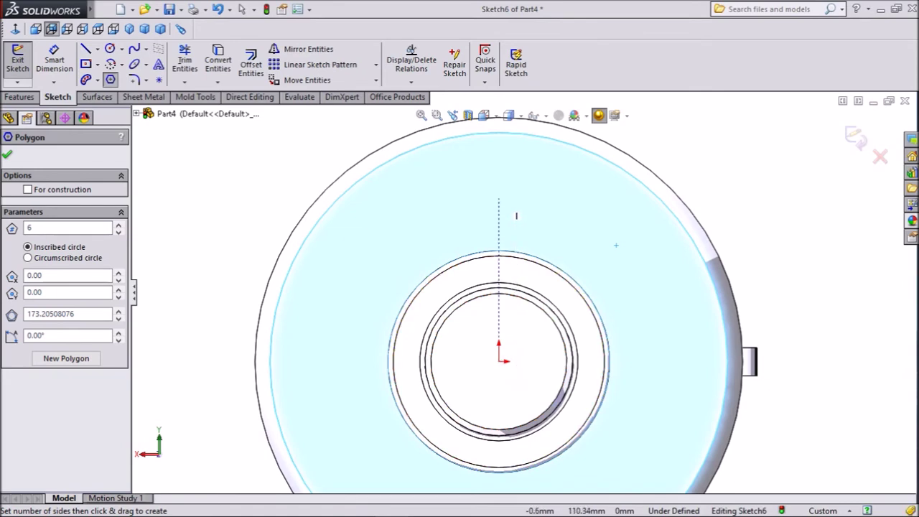
{"action": "left_click_drag", "start_coordinate": [499, 190], "coordinate": [521, 186]}
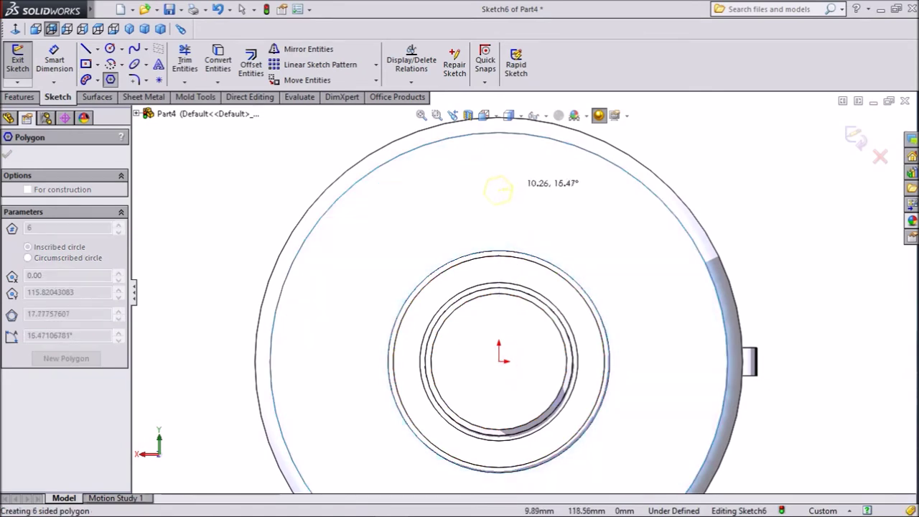
- Exit the polygon tool and add a Horizontal relation to the hexagon's bottom edge
{"action": "scroll", "coordinate": [536, 204], "scroll_direction": "down", "scroll_amount": 2}
{"action": "scroll", "coordinate": [544, 199], "scroll_direction": "down", "scroll_amount": 1}
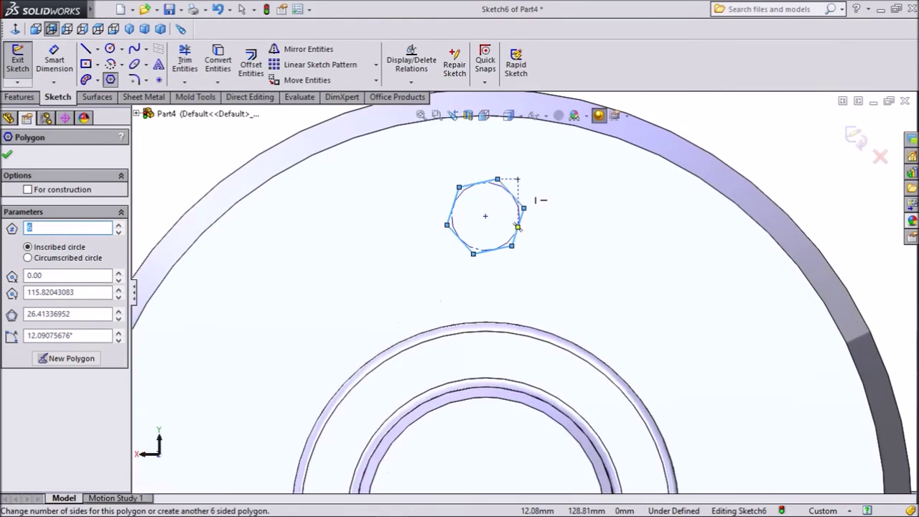
{"action": "scroll", "coordinate": [538, 206], "scroll_direction": "down", "scroll_amount": 1}
{"action": "right_click", "coordinate": [144, 131]}
{"action": "left_click", "coordinate": [176, 140]}
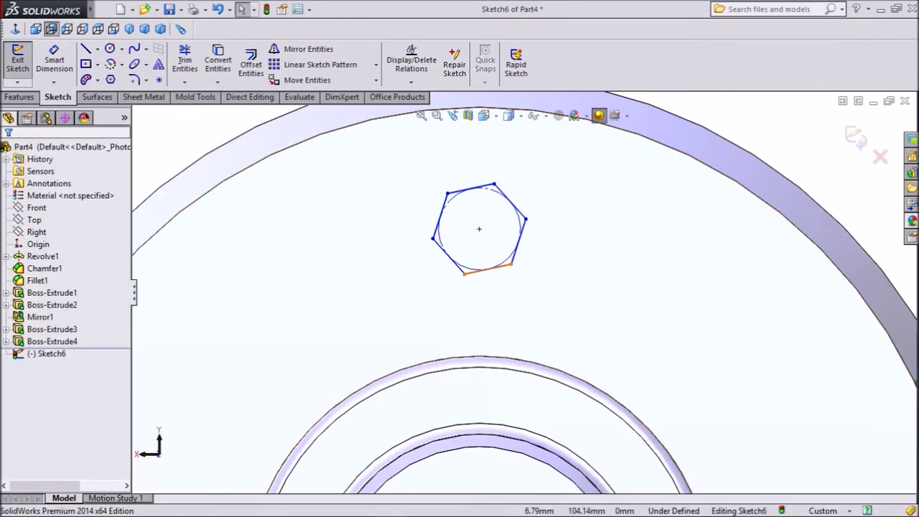
{"action": "left_click", "coordinate": [489, 269]}
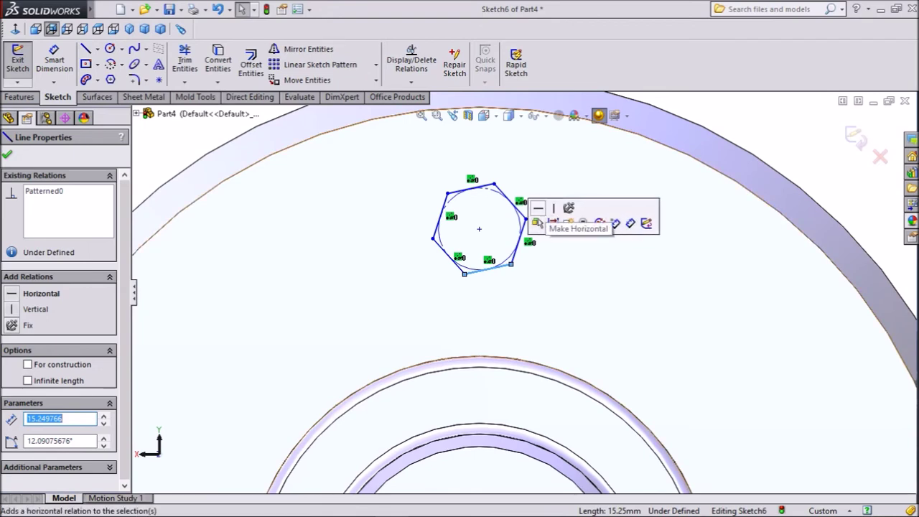
{"action": "left_click", "coordinate": [538, 208]}
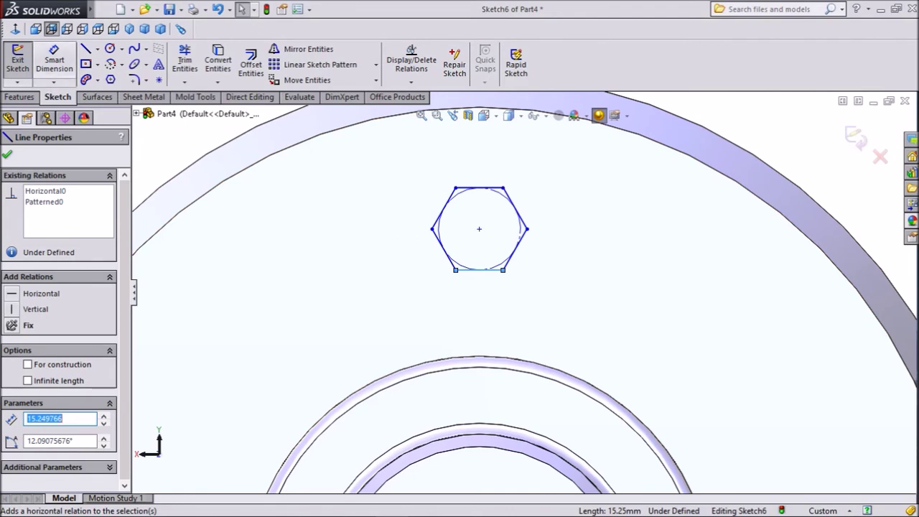
{"action": "key", "text": "Escape"}
- Dimension the hexagon's construction circle to Ø25
{"action": "left_click", "coordinate": [520, 216]}
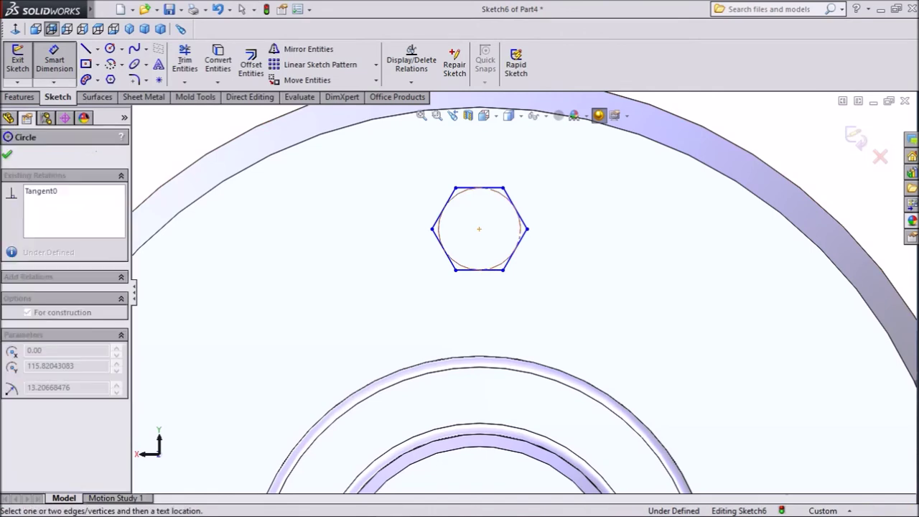
{"action": "left_click", "coordinate": [564, 215]}
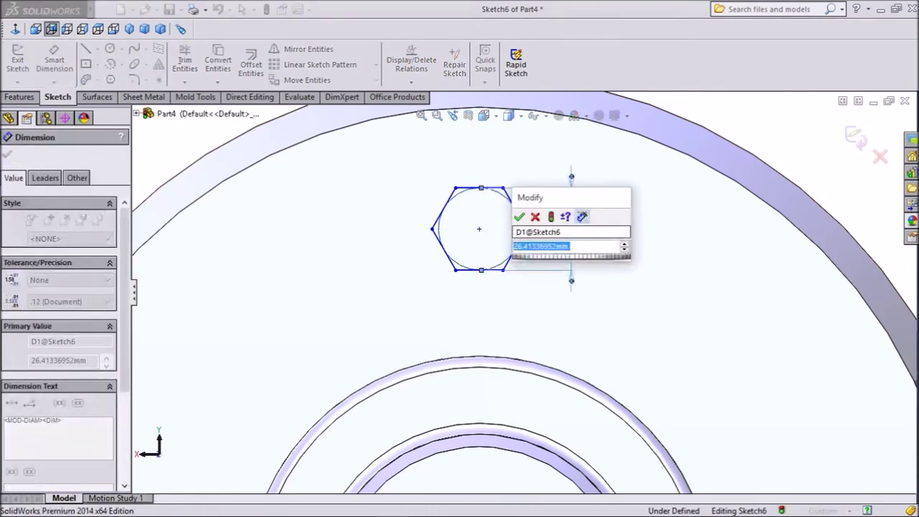
{"action": "type", "text": "25"}
{"action": "key", "text": "Return"}
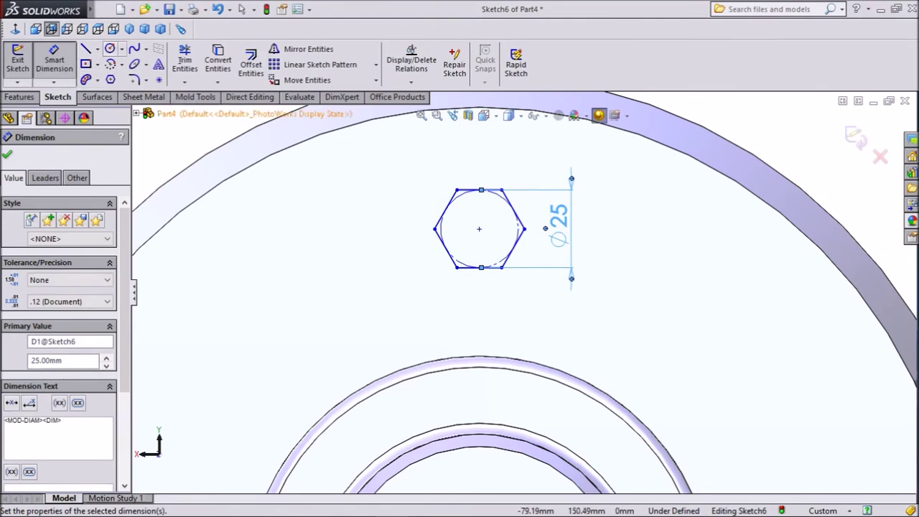
{"action": "key", "text": "Escape"}
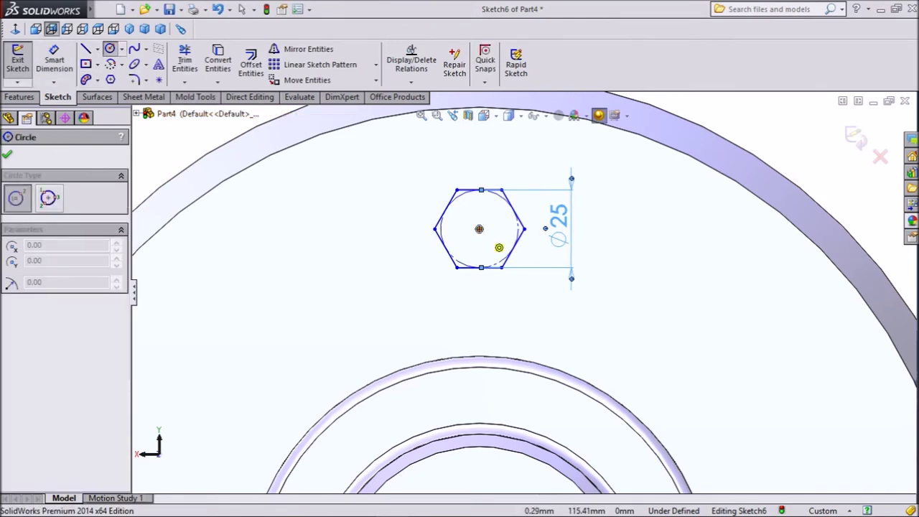
- Sketch a circle at the hexagon centre and dimension it to Ø15
{"action": "left_click", "coordinate": [479, 229]}
{"action": "left_click", "coordinate": [493, 215]}
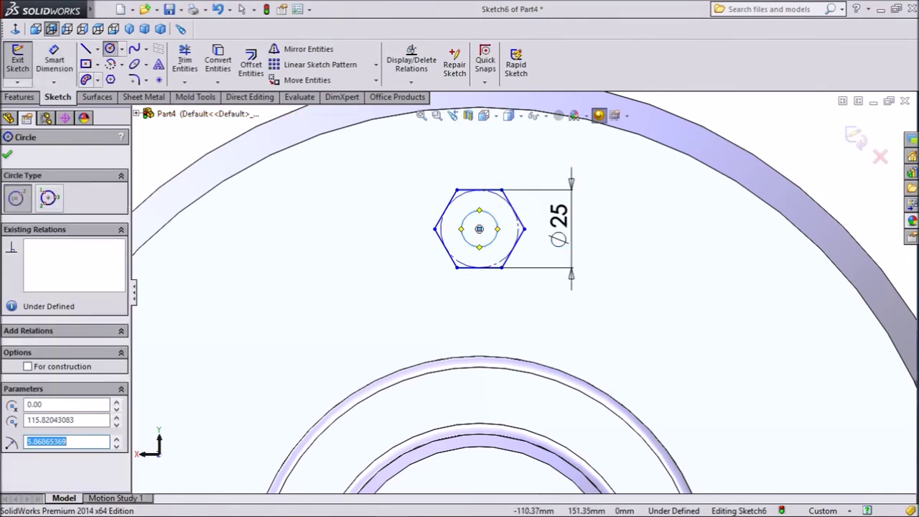
{"action": "left_click", "coordinate": [54, 60]}
{"action": "left_click", "coordinate": [466, 216]}
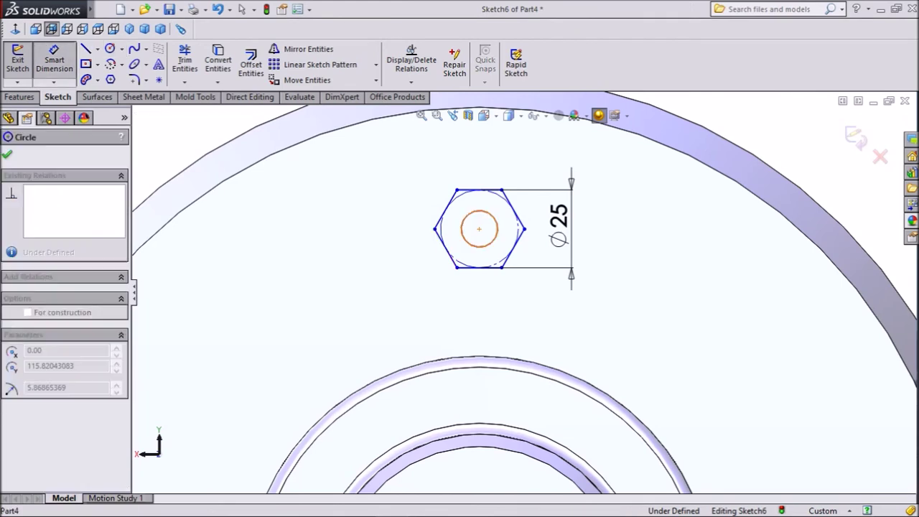
{"action": "left_click", "coordinate": [356, 215]}
{"action": "type", "text": "15"}
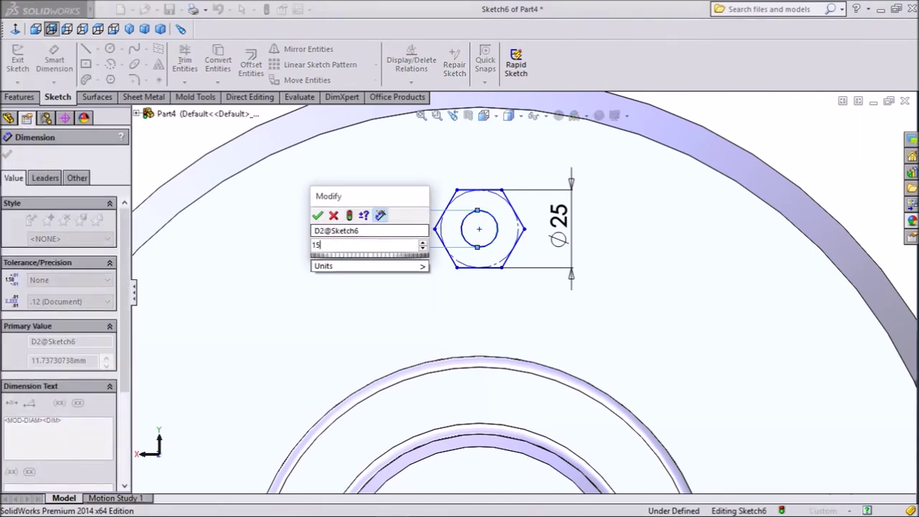
{"action": "key", "text": "Return"}
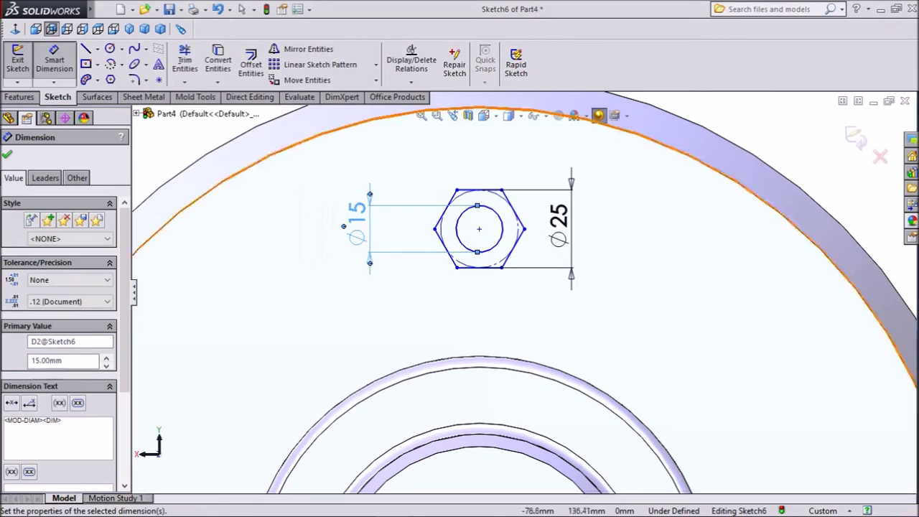
- Place the hexagon centre 120 mm vertically above the origin
{"action": "scroll", "coordinate": [524, 294], "scroll_direction": "up", "scroll_amount": 3}
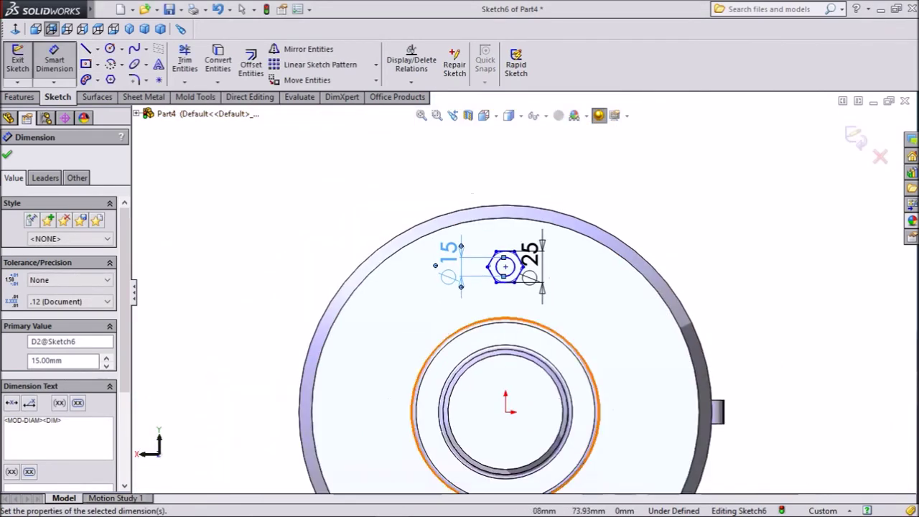
{"action": "scroll", "coordinate": [495, 301], "scroll_direction": "down", "scroll_amount": 2}
{"action": "left_click", "coordinate": [494, 174]}
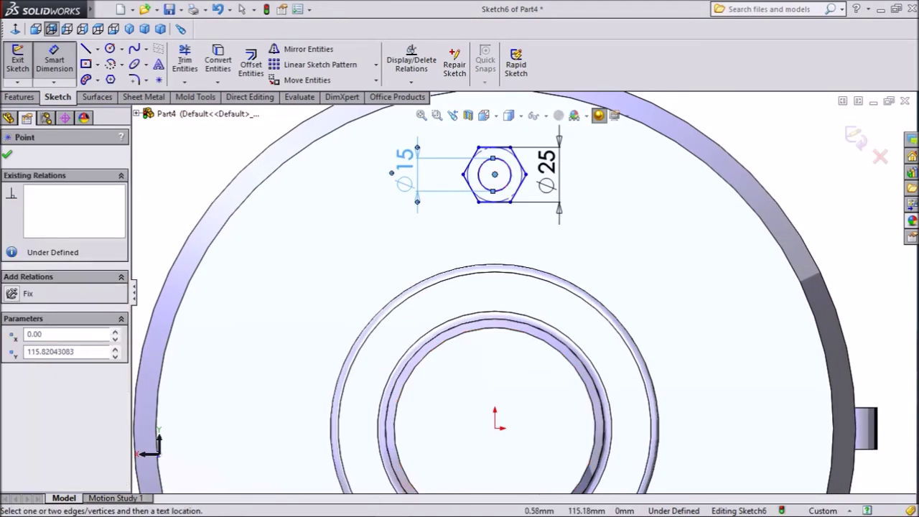
{"action": "left_click", "coordinate": [494, 428]}
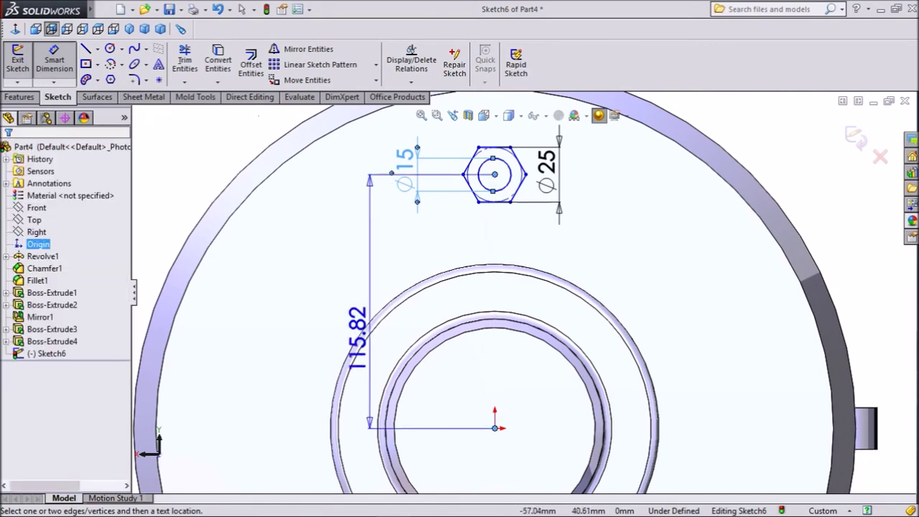
{"action": "left_click", "coordinate": [306, 309]}
{"action": "type", "text": "120"}
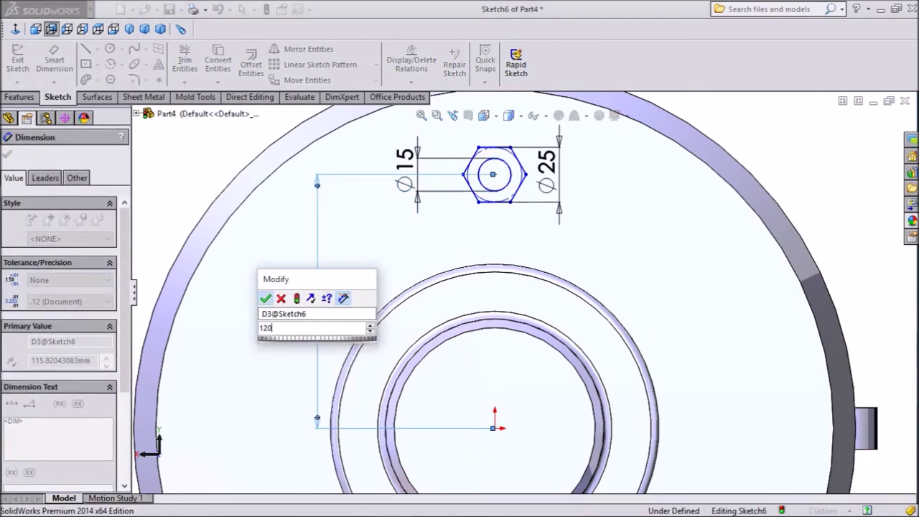
{"action": "key", "text": "Return"}
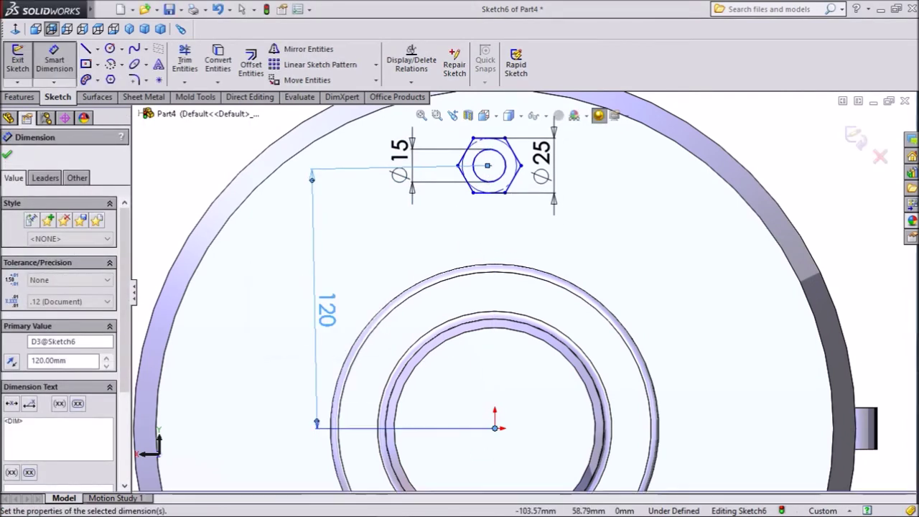
{"action": "scroll", "coordinate": [521, 187], "scroll_direction": "up", "scroll_amount": 1}
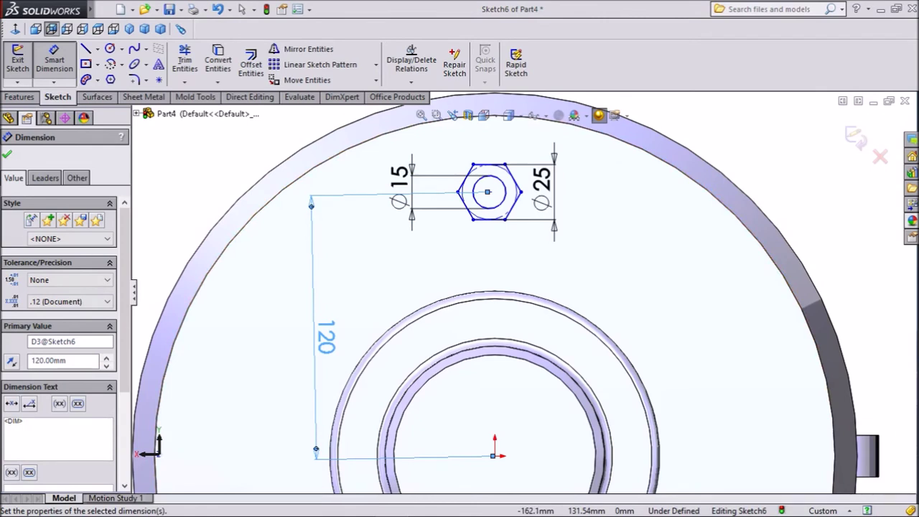
{"action": "key", "text": "Escape"}
{"action": "left_click", "coordinate": [22, 97]}
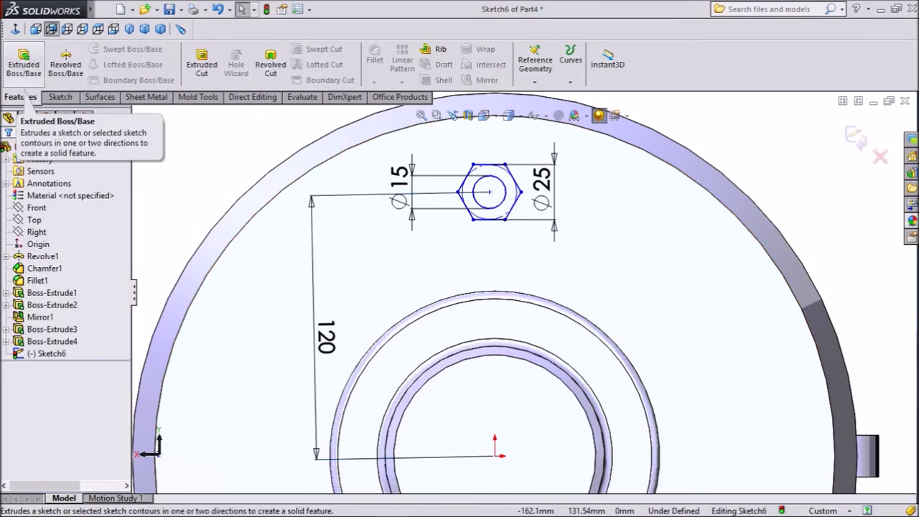
- Extrude the Ø15 inner circle contour 25 mm blind to form the pin
{"action": "left_click", "coordinate": [24, 63]}
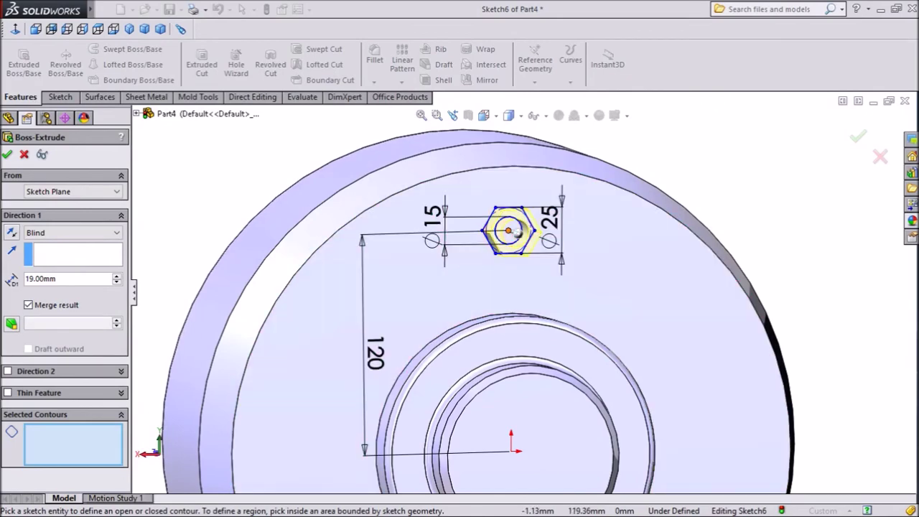
{"action": "left_click", "coordinate": [514, 232]}
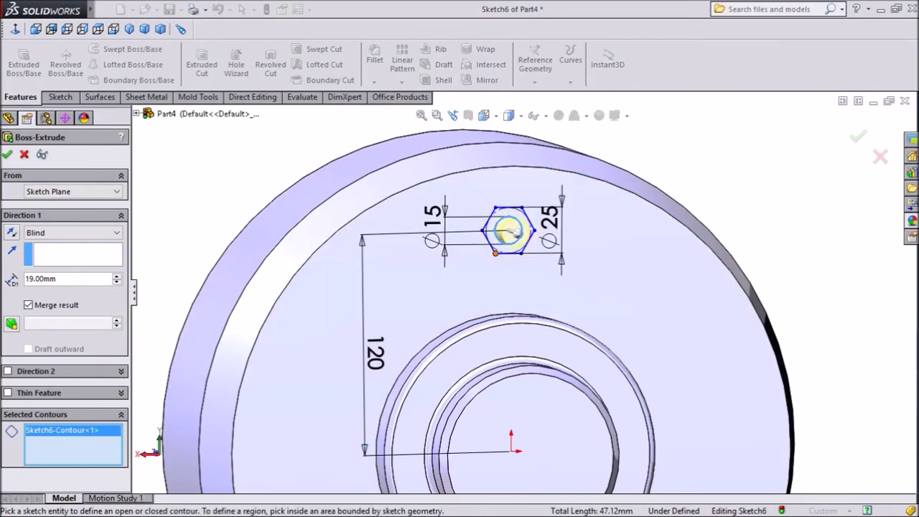
{"action": "key", "text": "ctrl+a"}
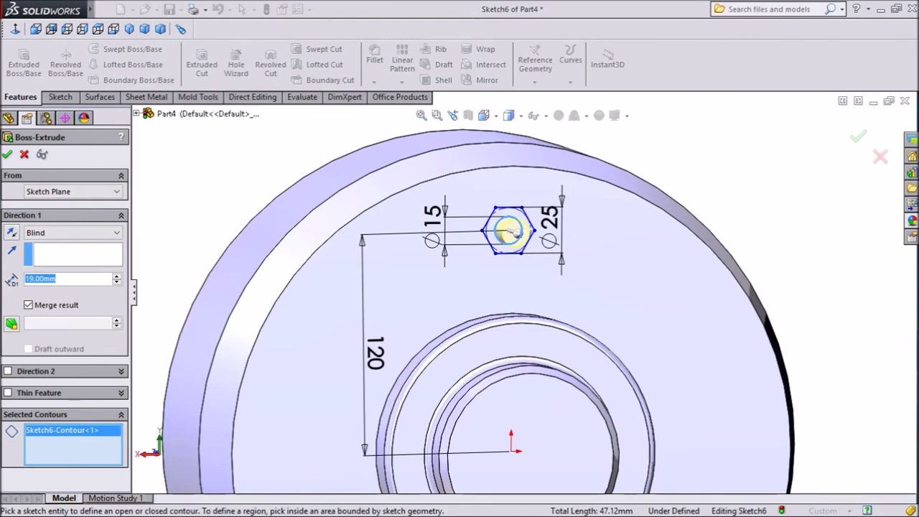
{"action": "type", "text": "25"}
{"action": "key", "text": "Return"}
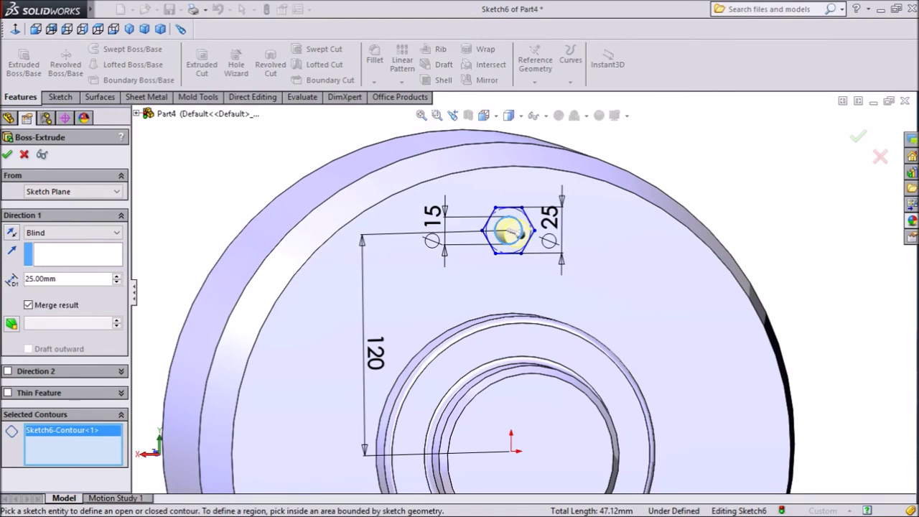
{"action": "middle_click_drag", "start_coordinate": [514, 232], "coordinate": [620, 243]}
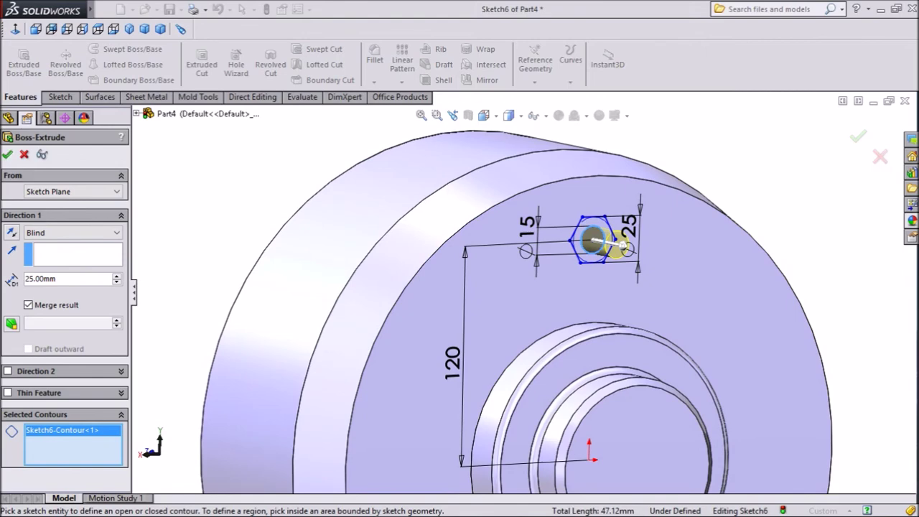
{"action": "key", "text": "Return"}
{"action": "key", "text": "f"}
{"action": "scroll", "coordinate": [555, 336], "scroll_direction": "up", "scroll_amount": 1}
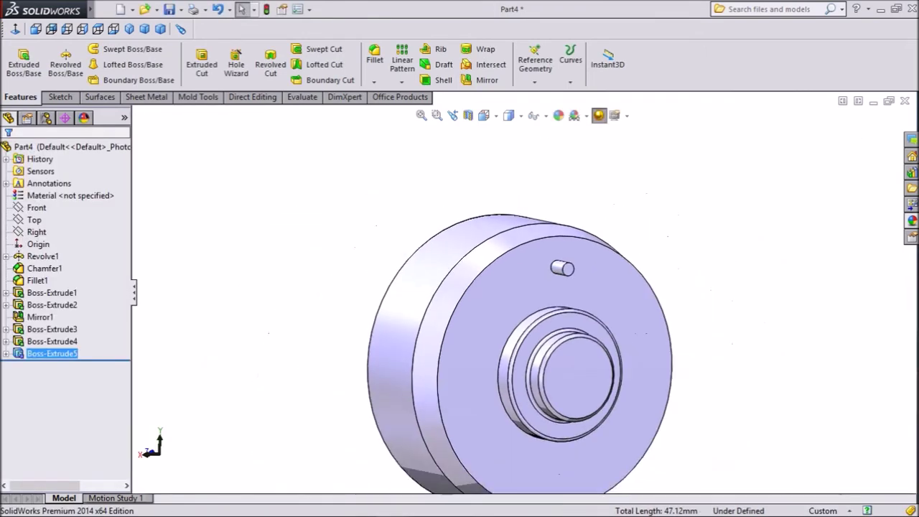
{"action": "scroll", "coordinate": [555, 336], "scroll_direction": "up", "scroll_amount": 1}
{"action": "scroll", "coordinate": [555, 336], "scroll_direction": "down", "scroll_amount": 2}
{"action": "scroll", "coordinate": [556, 336], "scroll_direction": "down", "scroll_amount": 1}
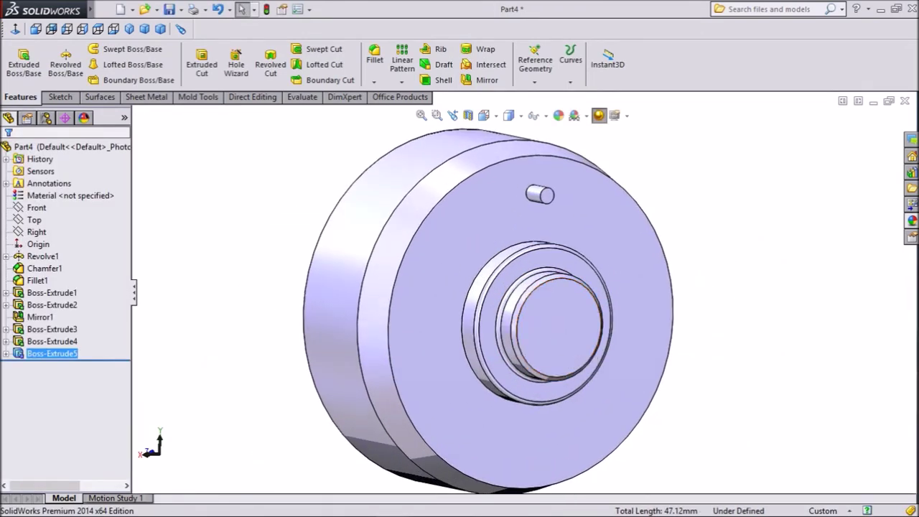
- Reuse Sketch6 to extrude the hexagon 12.5 mm from a 6 mm offset
{"action": "left_click", "coordinate": [533, 194]}
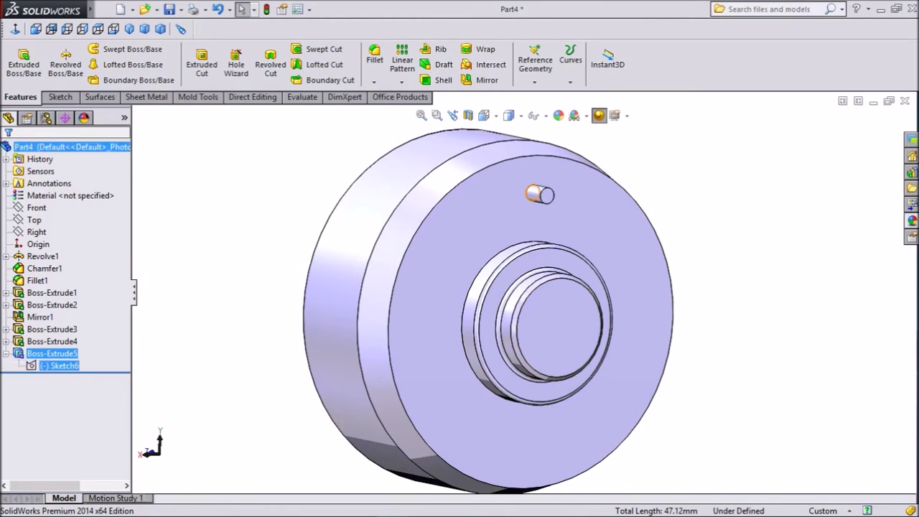
{"action": "left_click", "coordinate": [59, 365]}
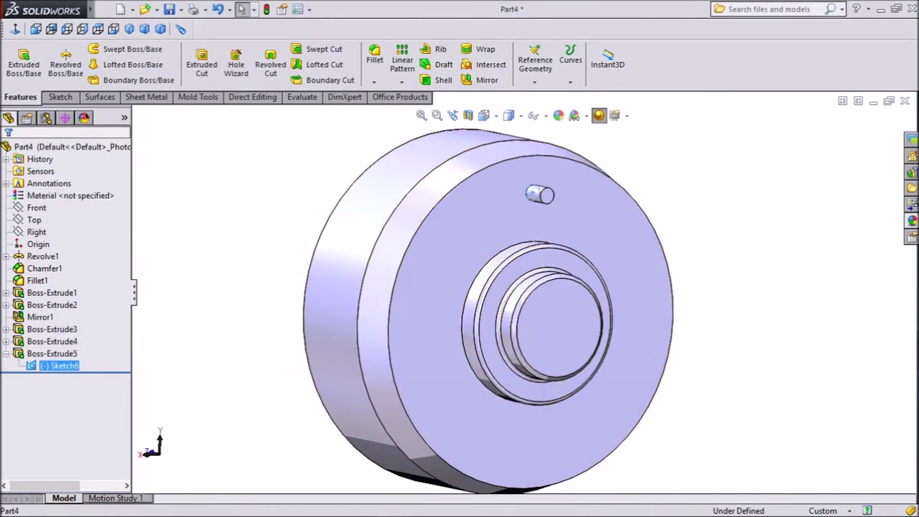
{"action": "left_click", "coordinate": [23, 63]}
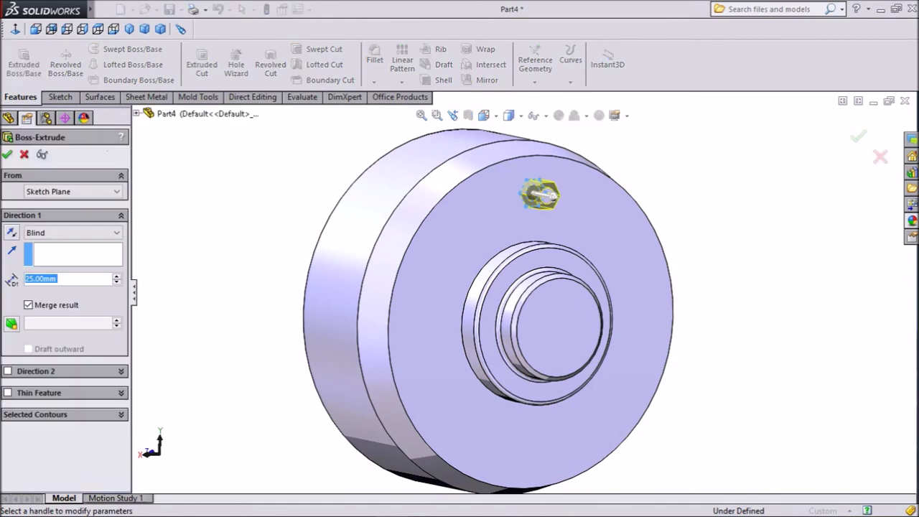
{"action": "scroll", "coordinate": [581, 160], "scroll_direction": "down", "scroll_amount": 2}
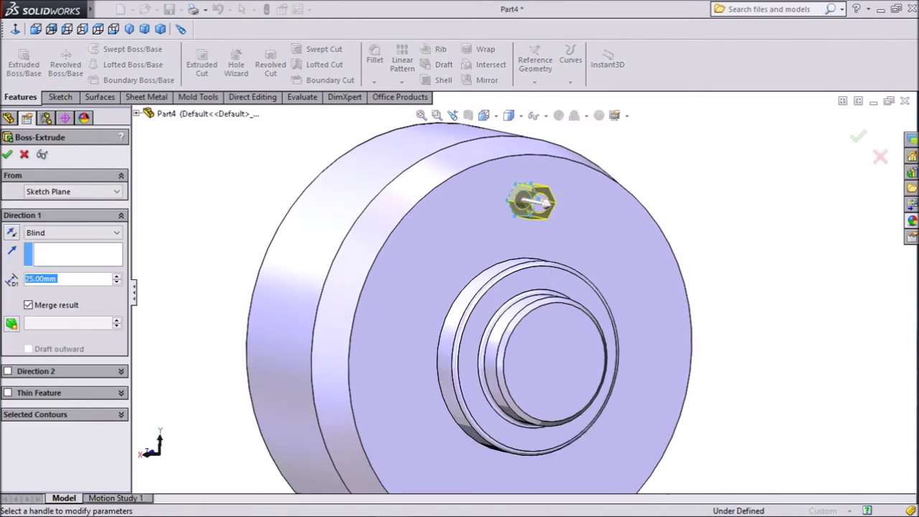
{"action": "left_click", "coordinate": [72, 191]}
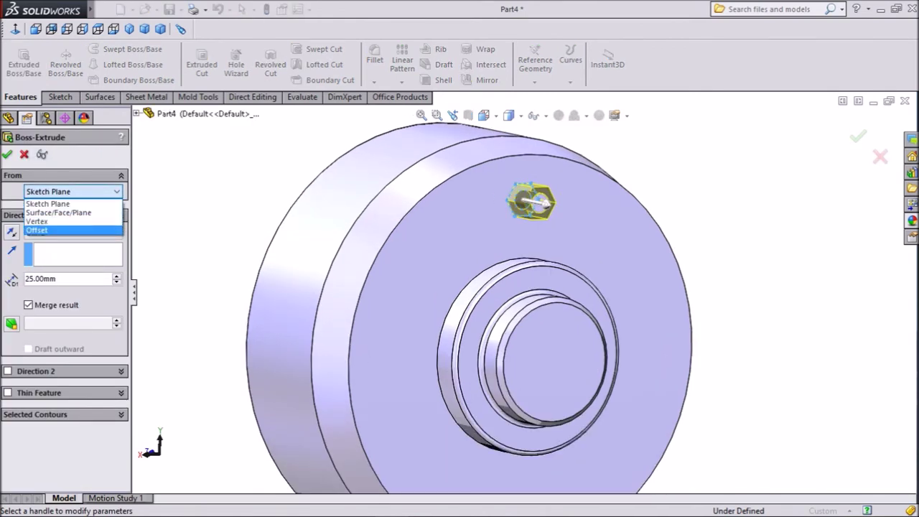
{"action": "left_click", "coordinate": [37, 230]}
{"action": "type", "text": "6"}
{"action": "key", "text": "Tab"}
{"action": "key", "text": "Tab"}
{"action": "type", "text": "12.5"}
{"action": "key", "text": "Return"}
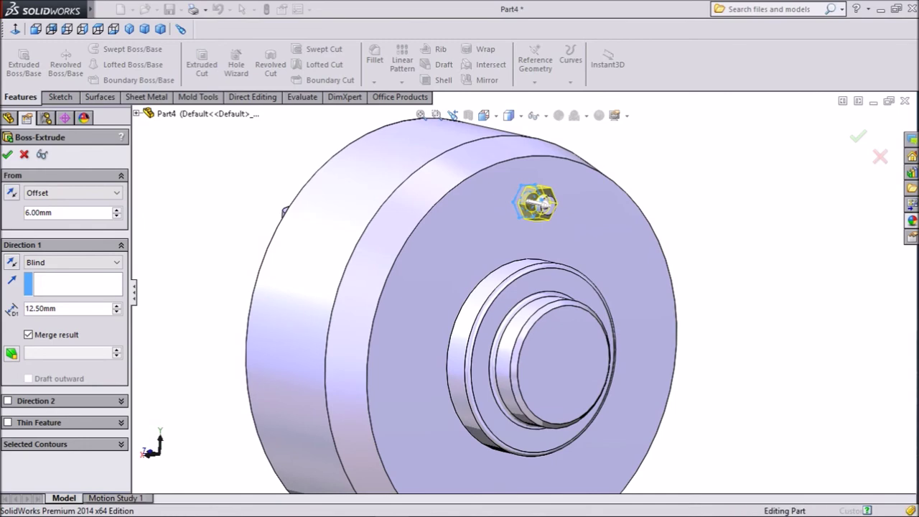
{"action": "key", "text": "Return"}
{"action": "key", "text": "Left"}
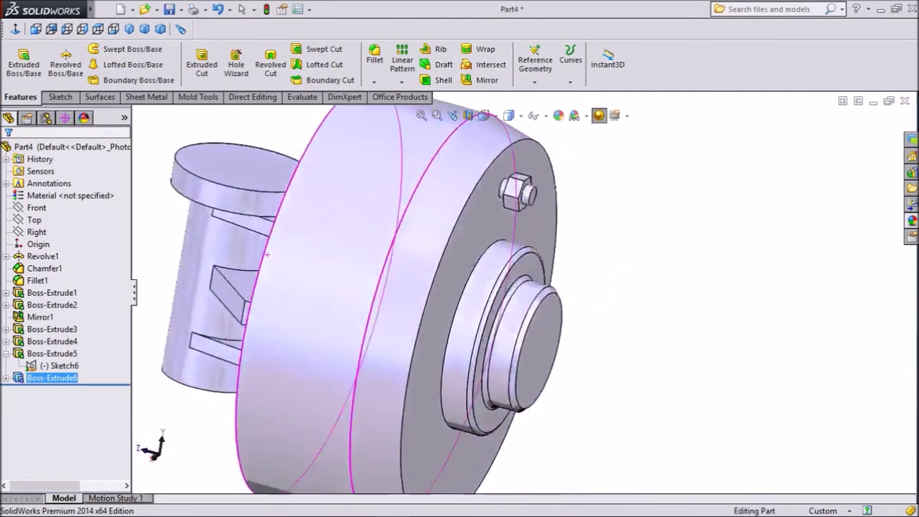
- Turn the hub's front face toward the viewer and show the pattern-type dropdown
{"action": "scroll", "coordinate": [544, 152], "scroll_direction": "down", "scroll_amount": 4}
{"action": "scroll", "coordinate": [543, 153], "scroll_direction": "up", "scroll_amount": 5}
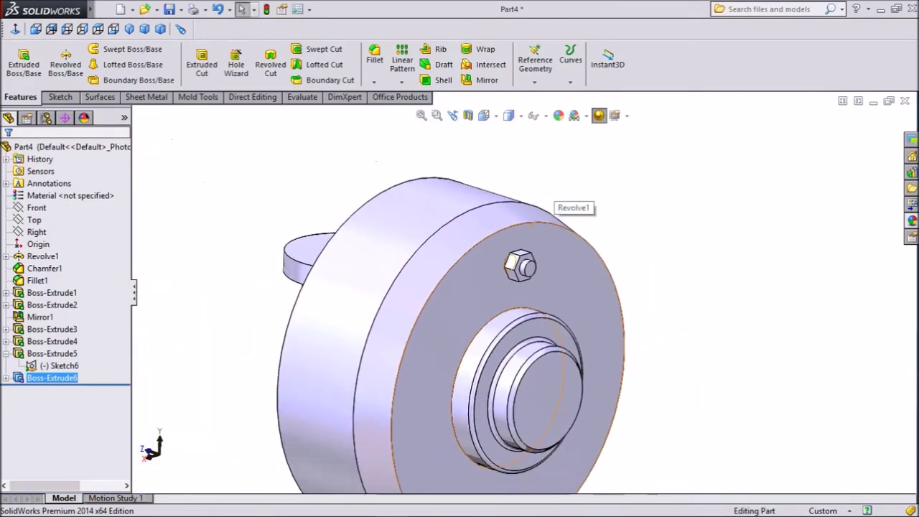
{"action": "key", "text": "Right"}
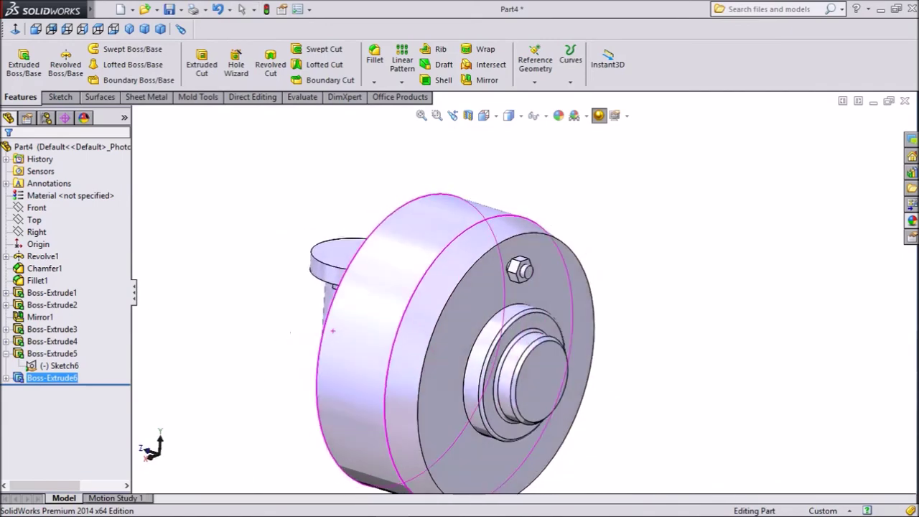
{"action": "scroll", "coordinate": [517, 282], "scroll_direction": "down", "scroll_amount": 3}
{"action": "scroll", "coordinate": [517, 282], "scroll_direction": "up", "scroll_amount": 3}
{"action": "scroll", "coordinate": [517, 281], "scroll_direction": "down", "scroll_amount": 2}
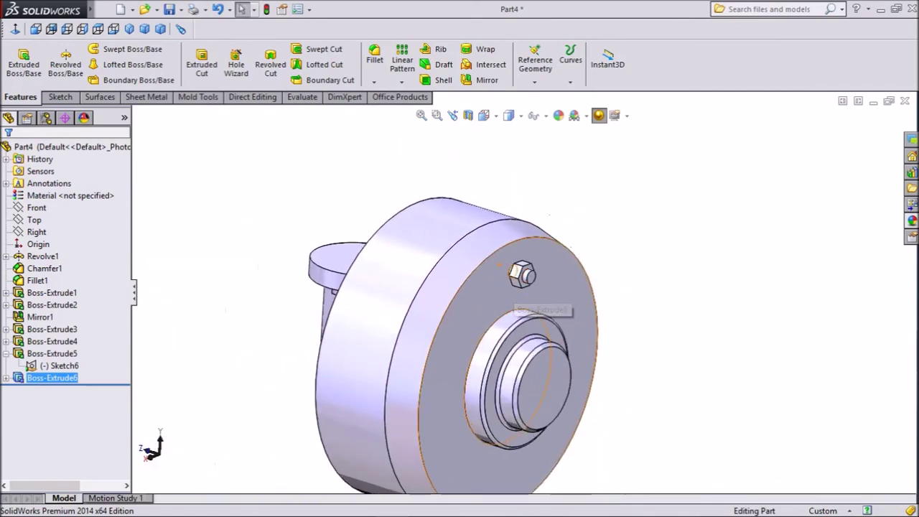
{"action": "scroll", "coordinate": [517, 282], "scroll_direction": "up", "scroll_amount": 3}
{"action": "scroll", "coordinate": [532, 301], "scroll_direction": "down", "scroll_amount": 2}
{"action": "scroll", "coordinate": [553, 332], "scroll_direction": "down", "scroll_amount": 2}
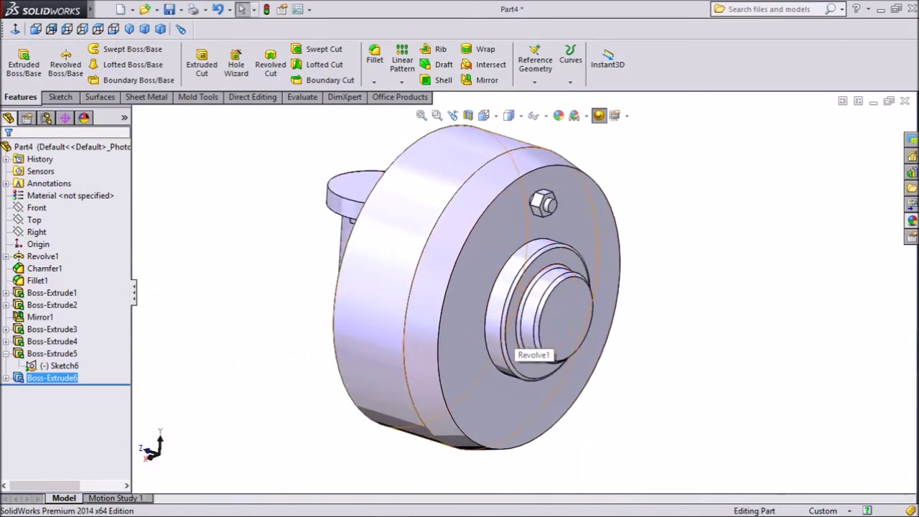
{"action": "key", "text": "Right"}
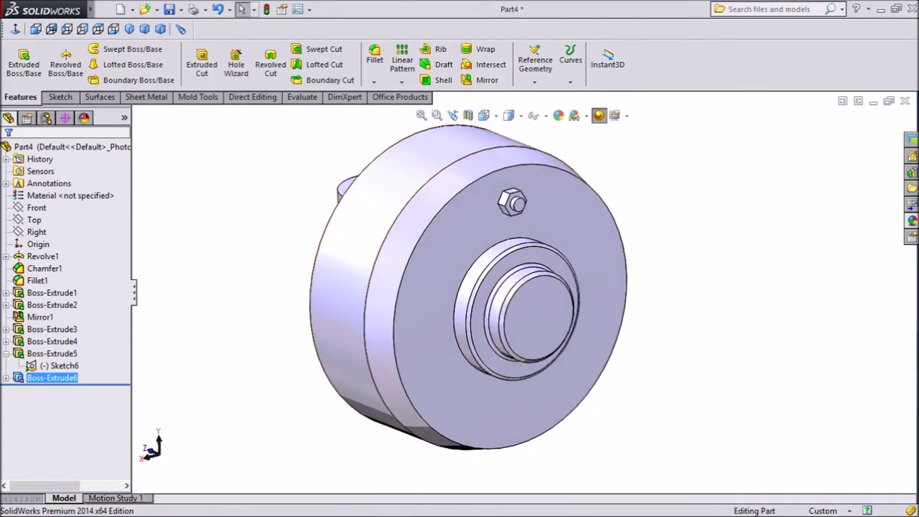
{"action": "left_click", "coordinate": [402, 81]}
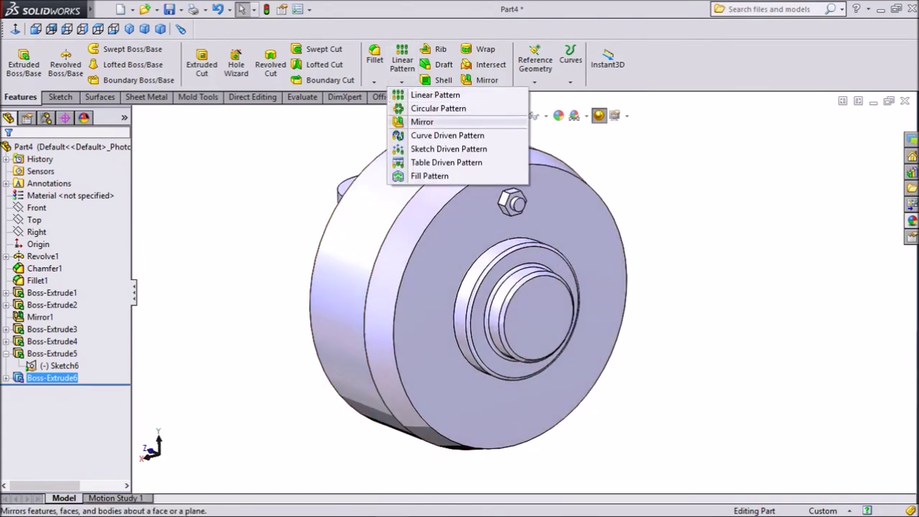
- Circular-pattern the pin and nut 15 times over 360° around the hub face, geometry pattern off
{"action": "left_click", "coordinate": [439, 108]}
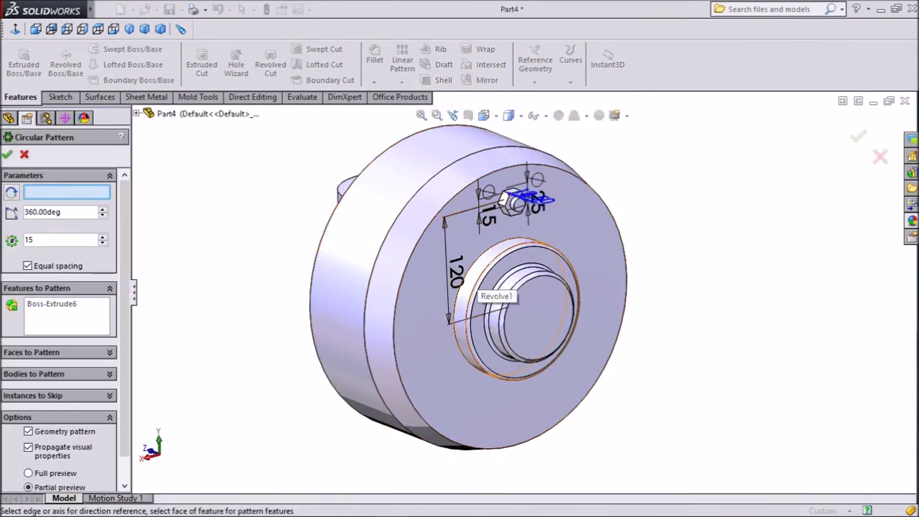
{"action": "left_click", "coordinate": [513, 308]}
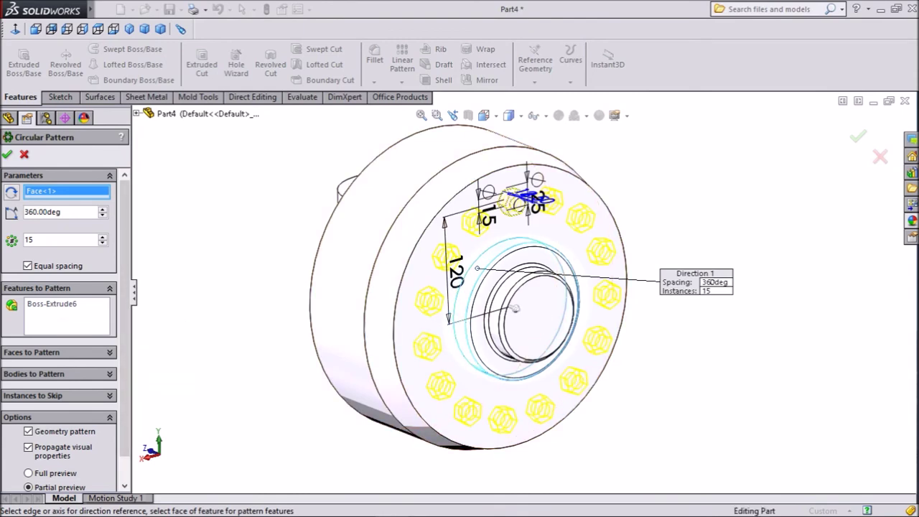
{"action": "key", "text": "c"}
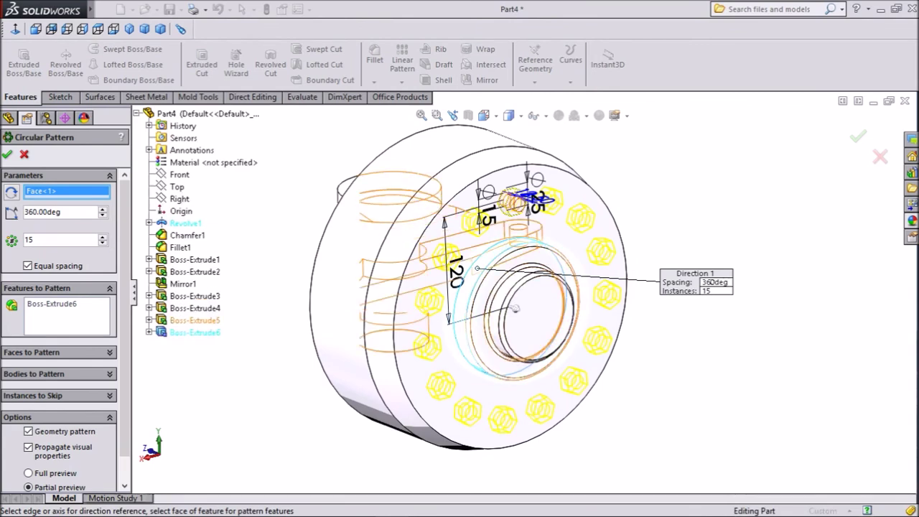
{"action": "left_click", "coordinate": [194, 320]}
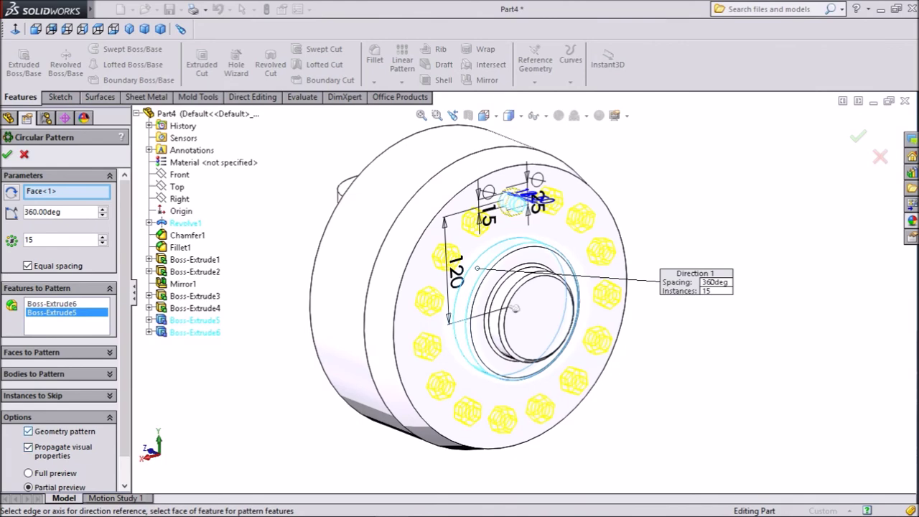
{"action": "left_click", "coordinate": [28, 431]}
{"action": "left_click", "coordinate": [6, 154]}
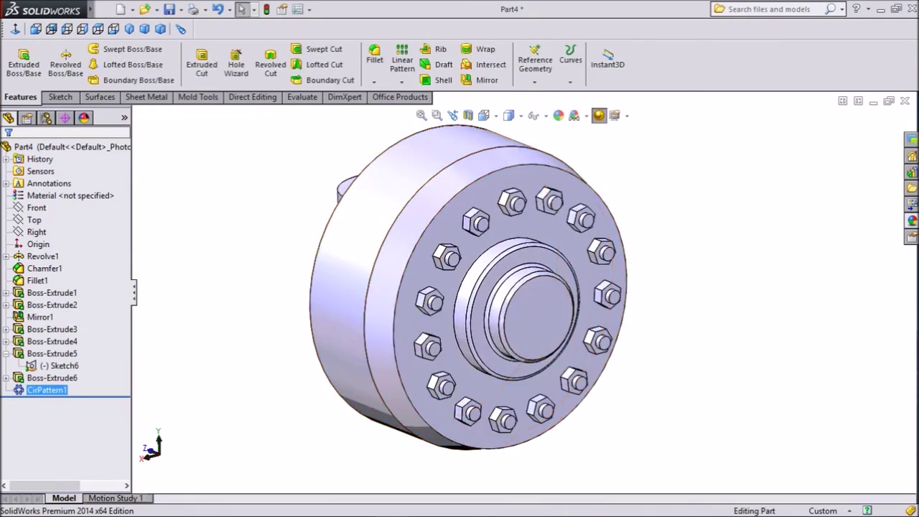
{"action": "mouse_move", "coordinate": [503, 287]}
{"action": "middle_mouse_down"}
{"action": "mouse_move", "coordinate": [374, 294]}
{"action": "mouse_move", "coordinate": [503, 287]}
{"action": "middle_mouse_up"}
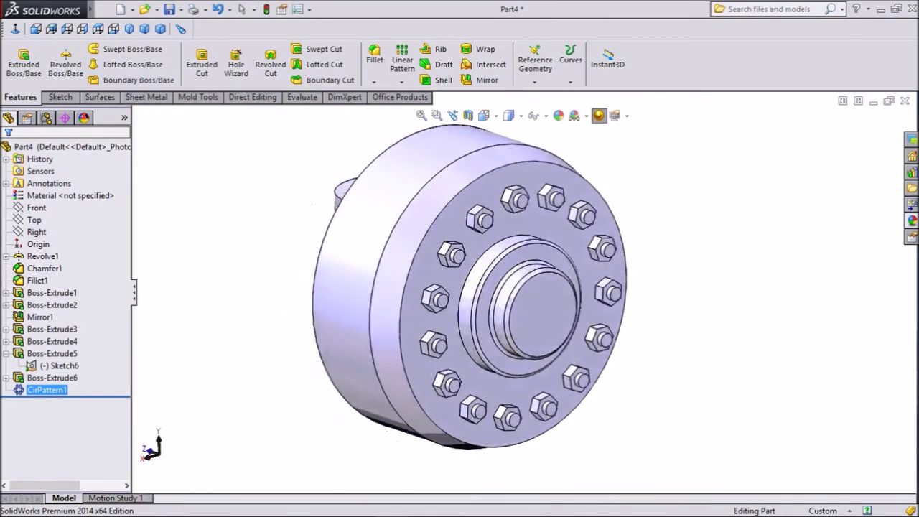
- Apply the matte iron appearance to the Revolve1 hub body
{"action": "middle_click_drag", "start_coordinate": [431, 287], "coordinate": [585, 287]}
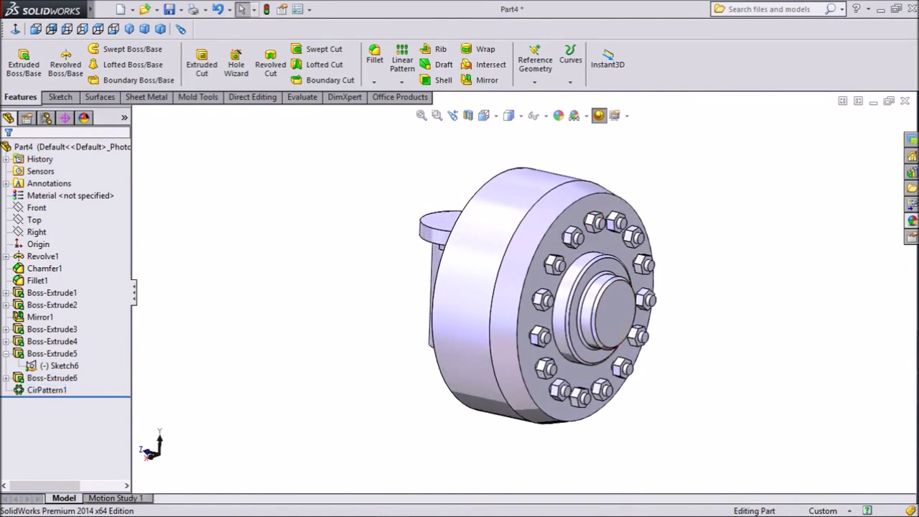
{"action": "left_click", "coordinate": [42, 256]}
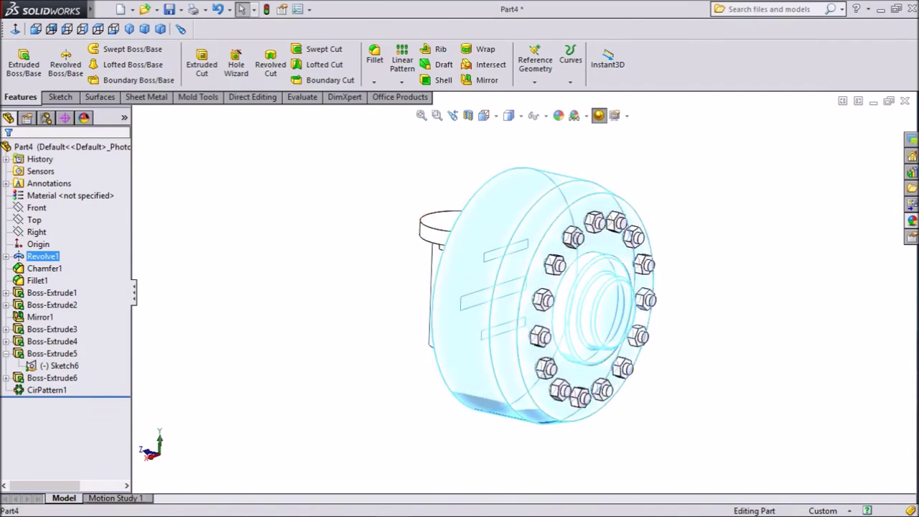
{"action": "left_click", "coordinate": [912, 221]}
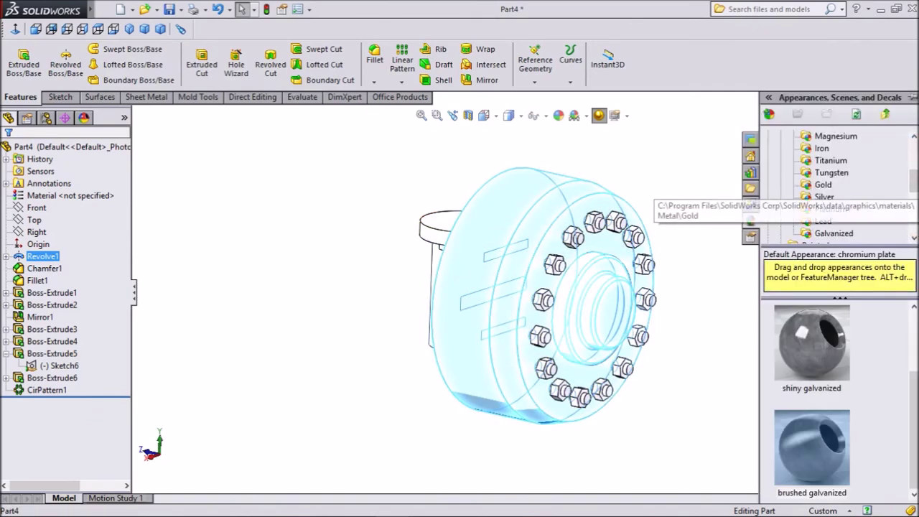
{"action": "left_click", "coordinate": [822, 148]}
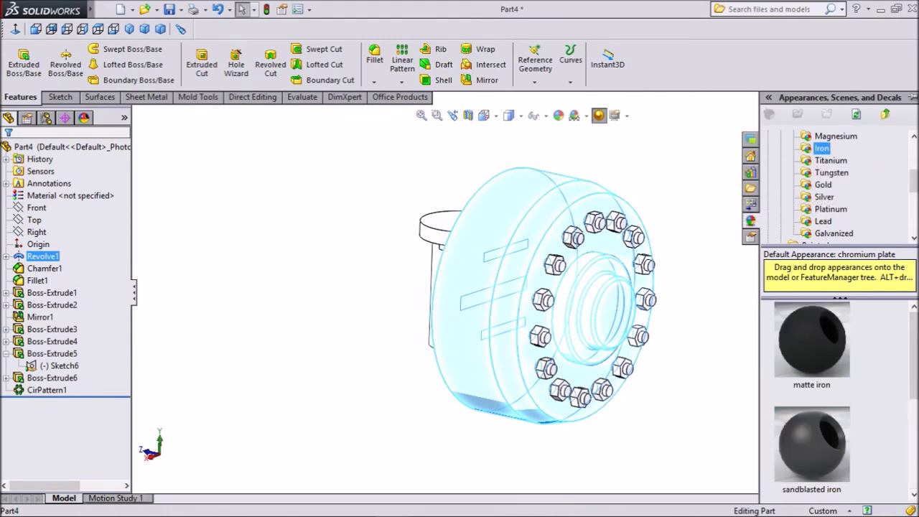
{"action": "left_click_drag", "start_coordinate": [812, 339], "coordinate": [618, 323]}
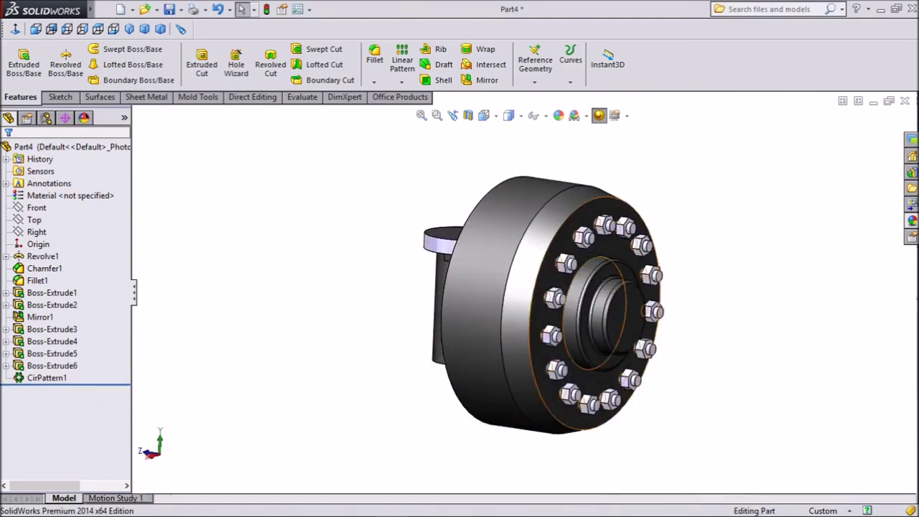
{"action": "key", "text": "Left"}
{"action": "key", "text": "Left"}
{"action": "key", "text": "Left"}
{"action": "key", "text": "Left"}
{"action": "key", "text": "Left"}
{"action": "key", "text": "Left"}
{"action": "key", "text": "Left"}
{"action": "key", "text": "Left"}
{"action": "key", "text": "Left"}
{"action": "key", "text": "Left"}
{"action": "key", "text": "Left"}
{"action": "key", "text": "Left"}
{"action": "key", "text": "Left"}
{"action": "key", "text": "Left"}
{"action": "key", "text": "Left"}
{"action": "key", "text": "Right"}
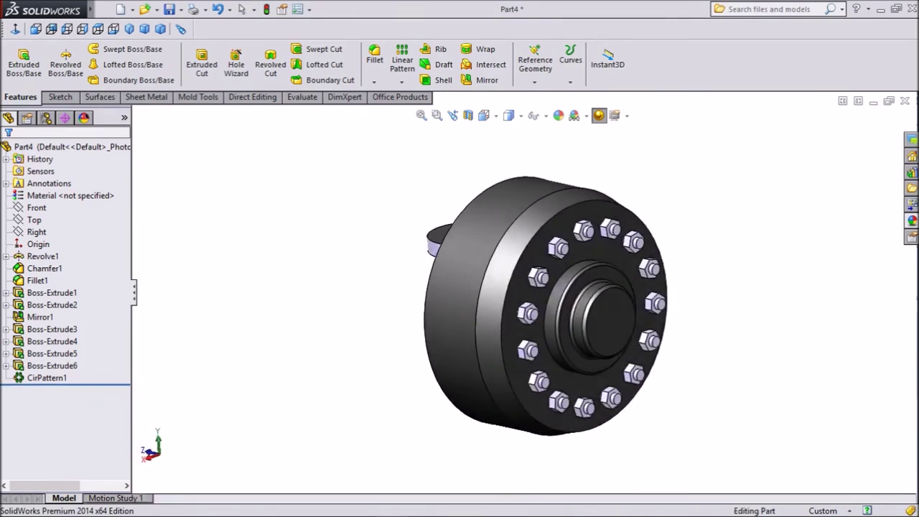
{"action": "scroll", "coordinate": [551, 295], "scroll_direction": "down", "scroll_amount": 2}
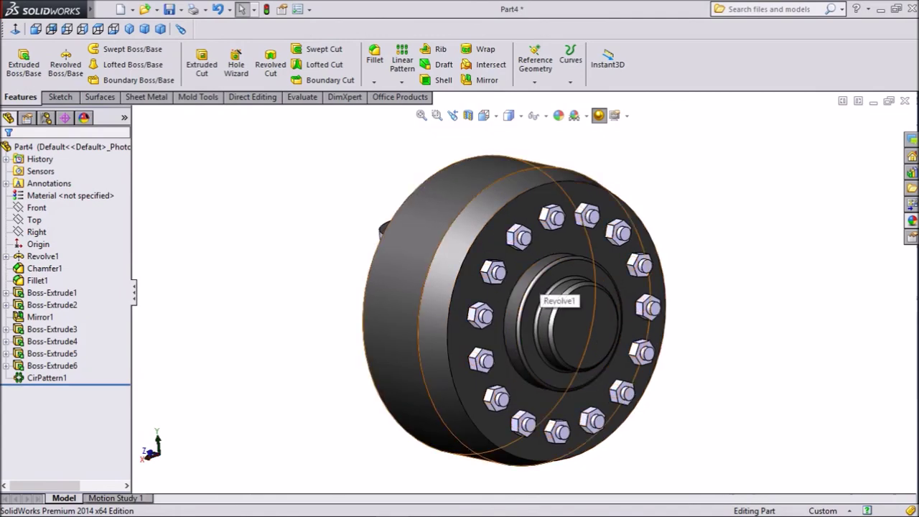
- Apply polished brass to Boss-Extrude5, Boss-Extrude6 and CirPattern1
{"action": "left_click", "coordinate": [51, 354]}
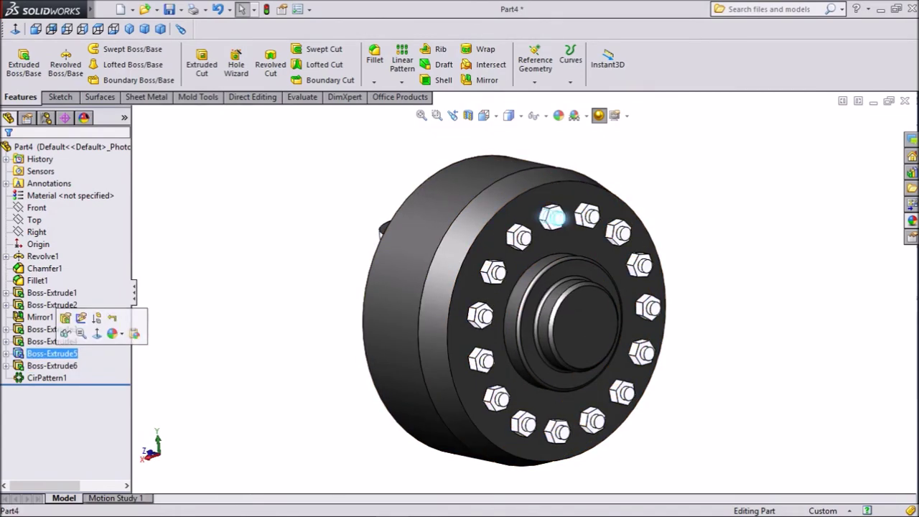
{"action": "left_click", "coordinate": [52, 365], "text": "ctrl"}
{"action": "left_click", "coordinate": [47, 378], "text": "ctrl"}
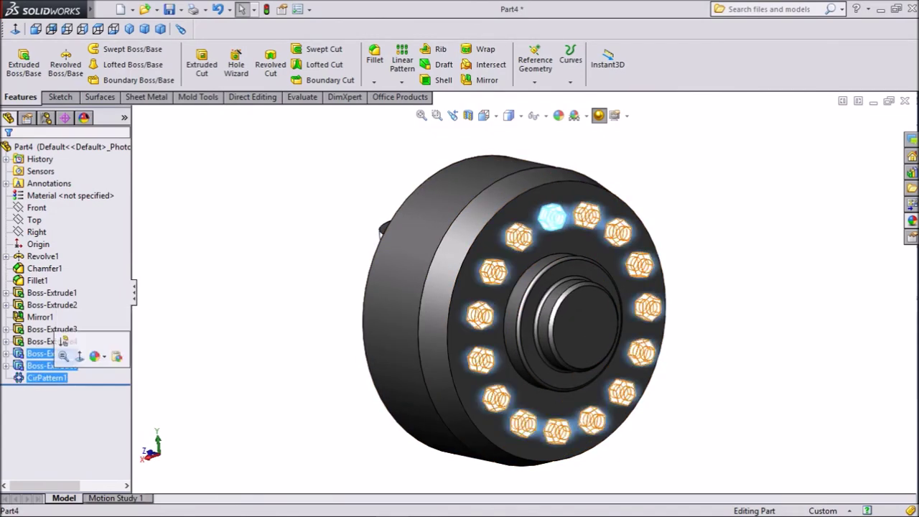
{"action": "left_click", "coordinate": [912, 220]}
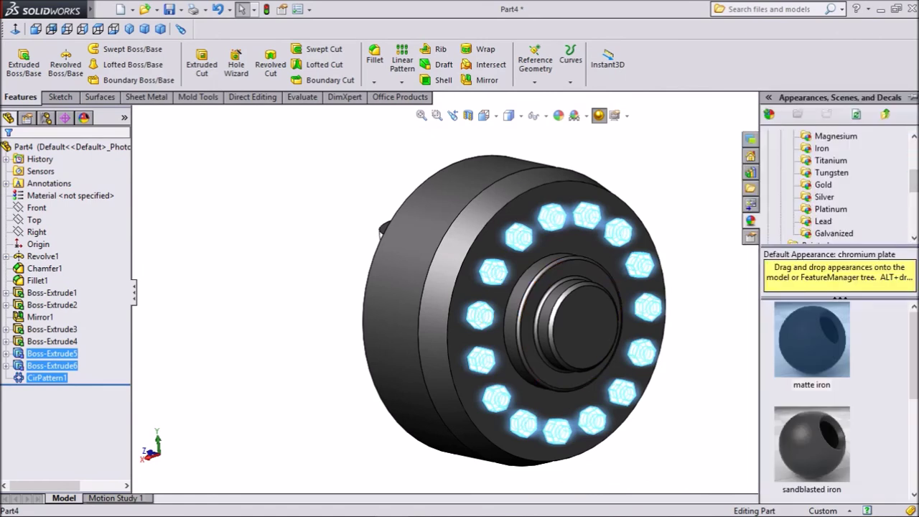
{"action": "scroll", "coordinate": [837, 184], "scroll_direction": "up", "scroll_amount": 1}
{"action": "scroll", "coordinate": [826, 184], "scroll_direction": "up", "scroll_amount": 1}
{"action": "scroll", "coordinate": [826, 185], "scroll_direction": "up", "scroll_amount": 1}
{"action": "left_click", "coordinate": [824, 197]}
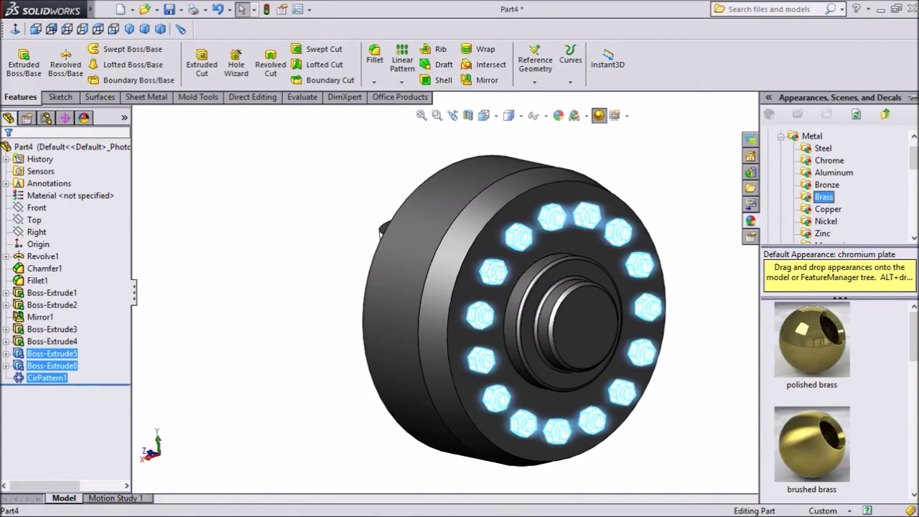
{"action": "left_click_drag", "start_coordinate": [812, 339], "coordinate": [642, 309]}
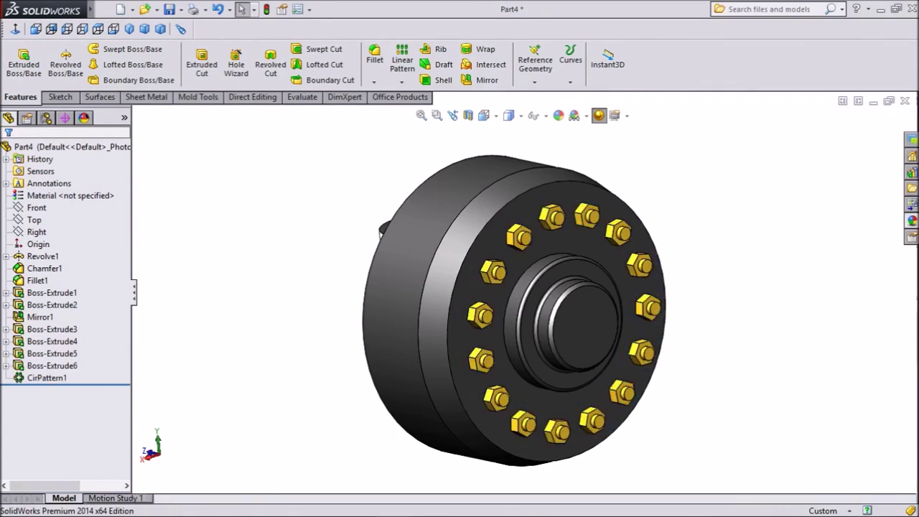
{"action": "middle_click_drag", "start_coordinate": [345, 230], "coordinate": [417, 230]}
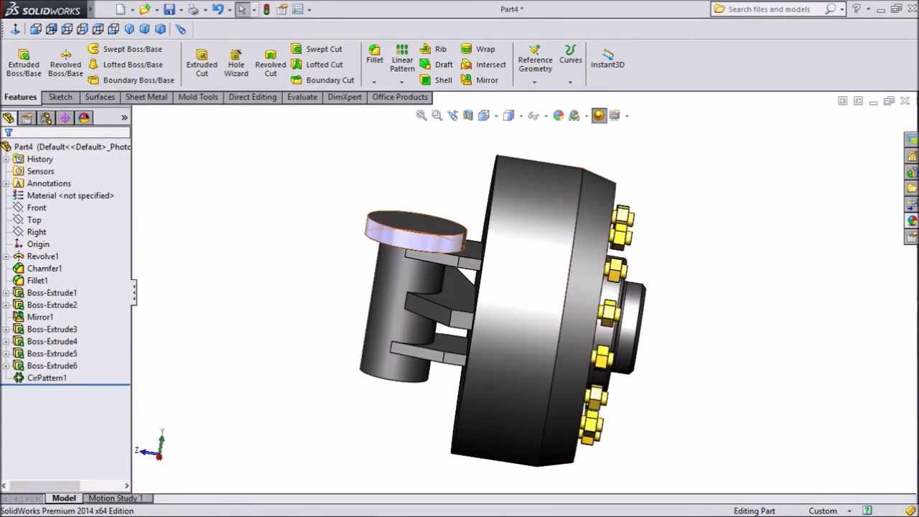
- Apply polished brass to the lever arm cylinder's top face, then turn the bolted hub face forward
{"action": "left_click", "coordinate": [436, 241]}
{"action": "left_click_drag", "start_coordinate": [812, 339], "coordinate": [417, 230]}
{"action": "middle_click_drag", "start_coordinate": [431, 237], "coordinate": [345, 237]}
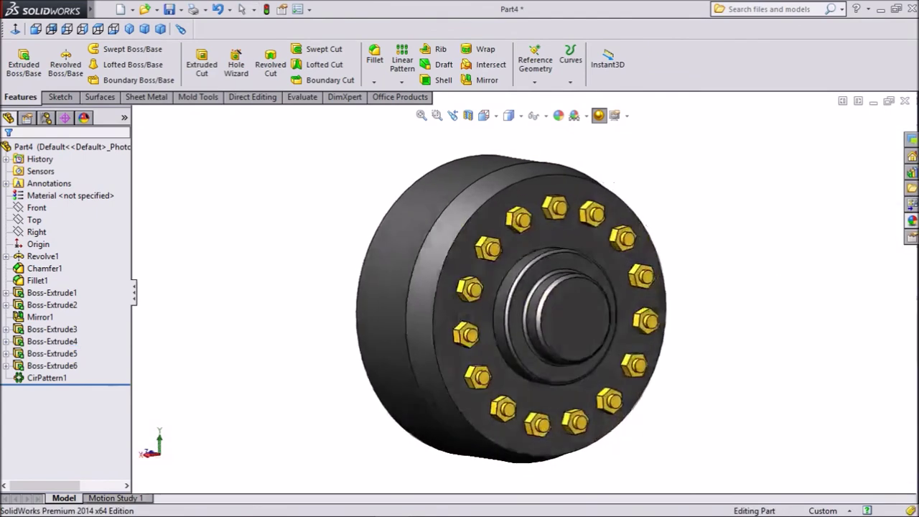